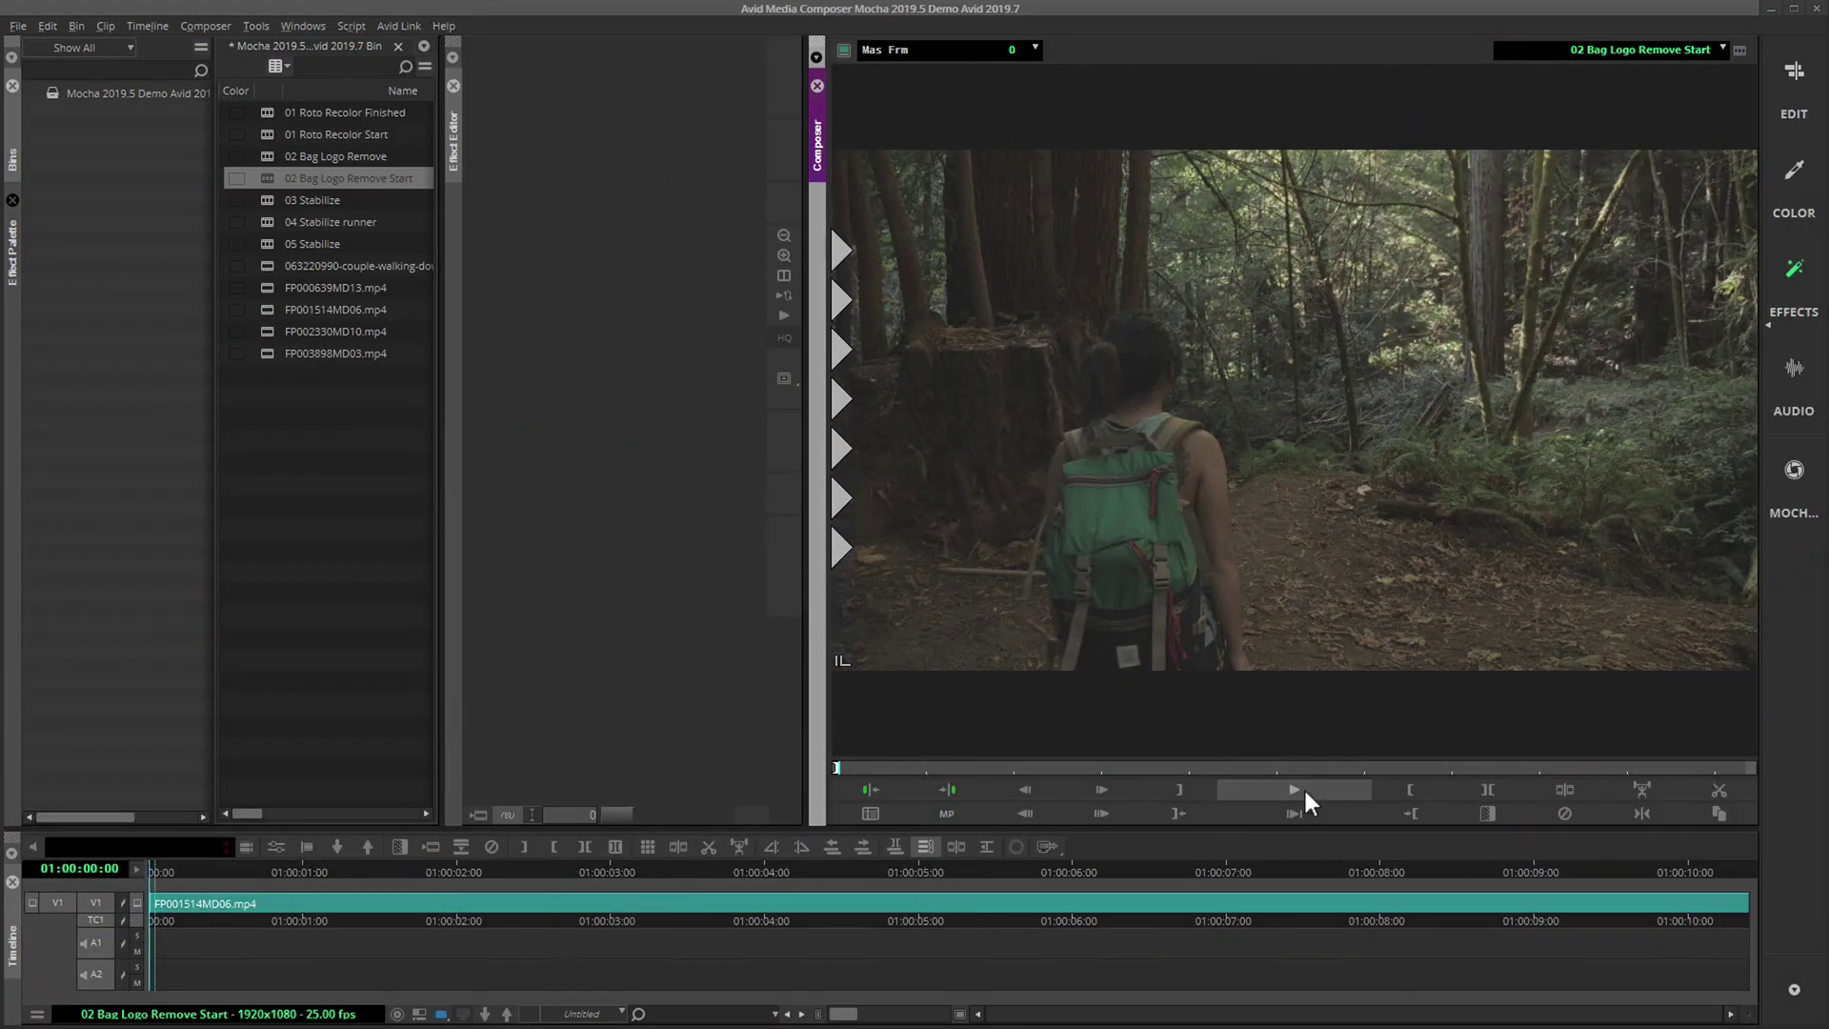
Preview the hiking clip twice from its first frame and check the playback quality options
{"action": "left_click", "coordinate": [1305, 790]}
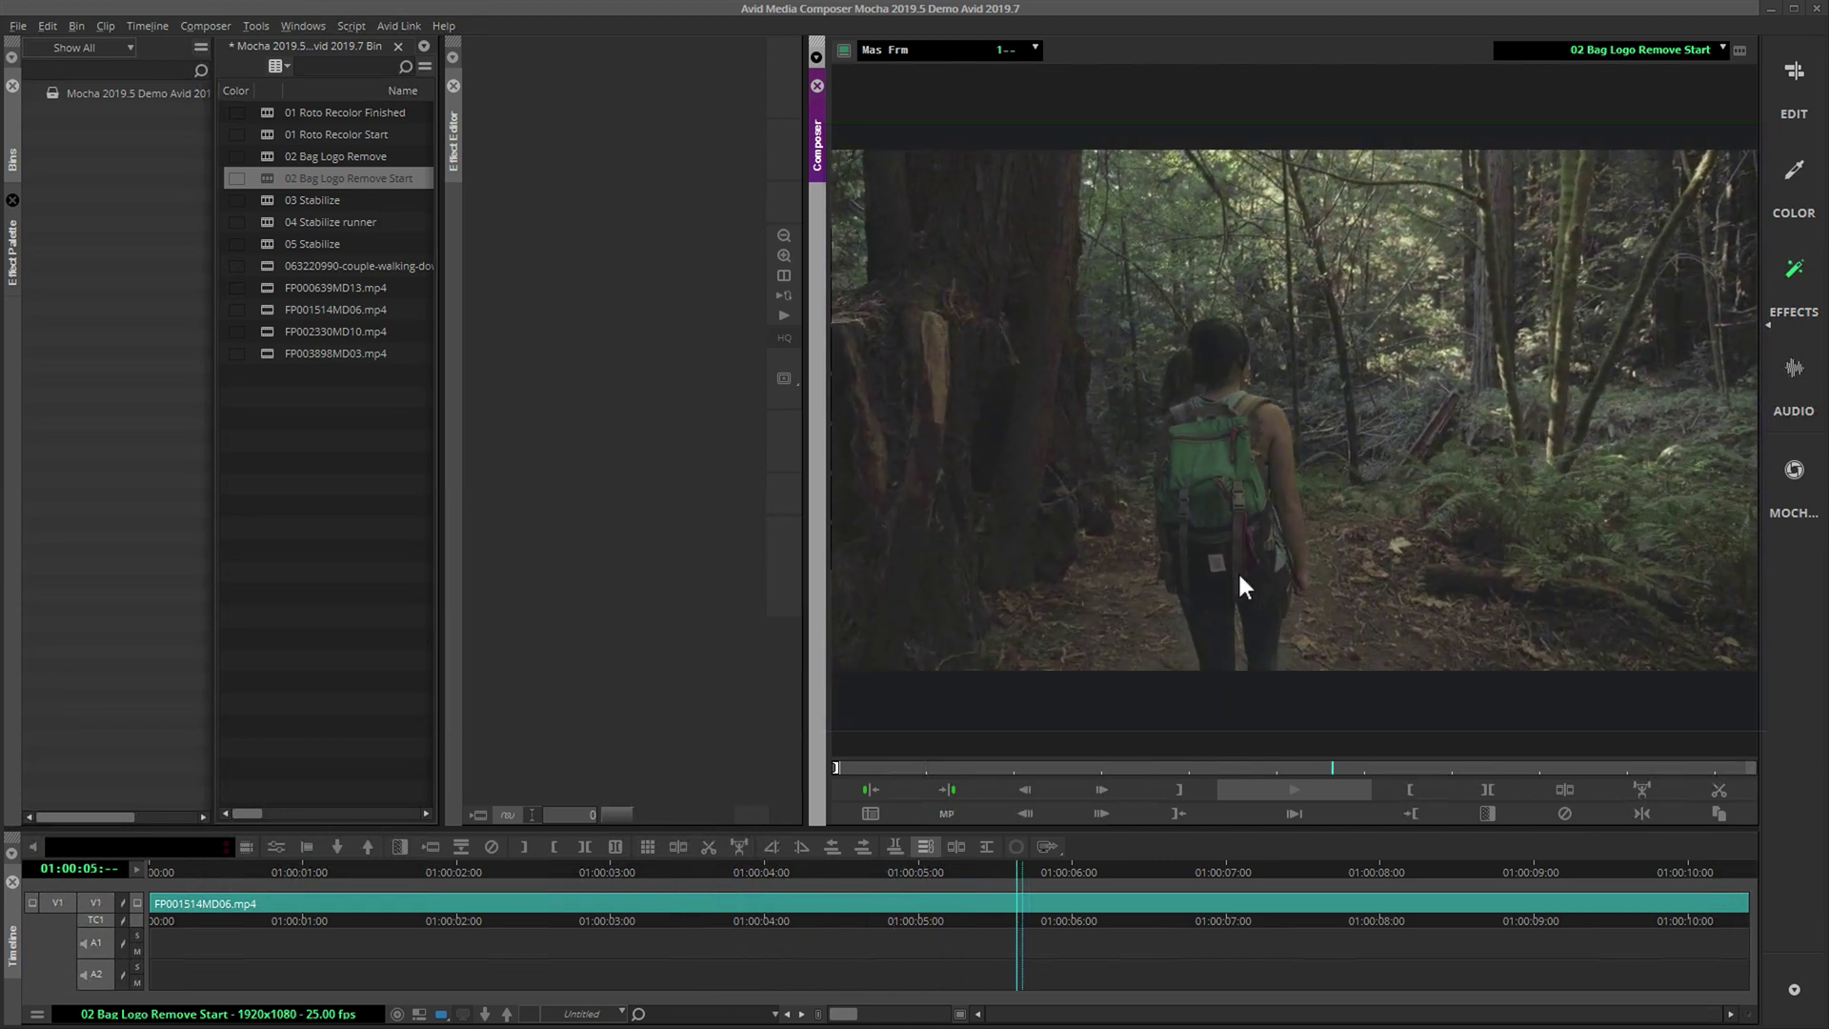
{"action": "left_click", "coordinate": [1296, 790]}
{"action": "left_click_drag", "start_coordinate": [1452, 768], "coordinate": [666, 791]}
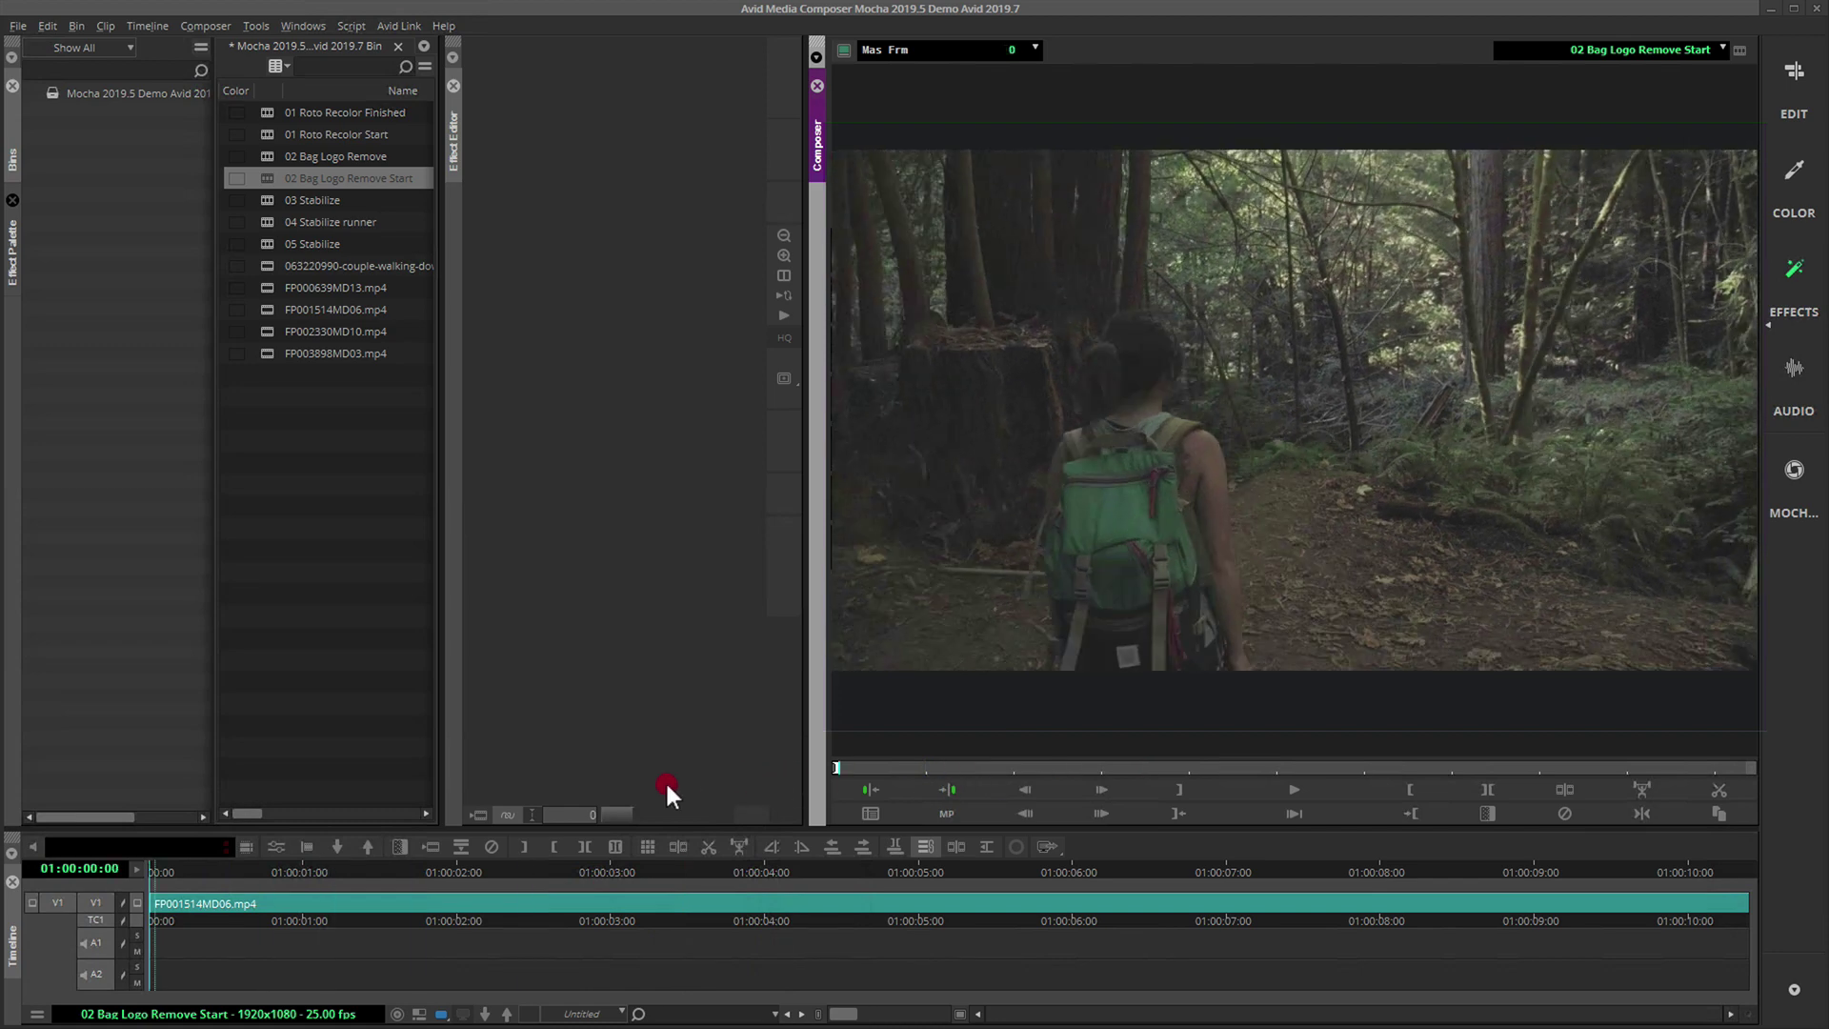
{"action": "left_click", "coordinate": [1300, 791]}
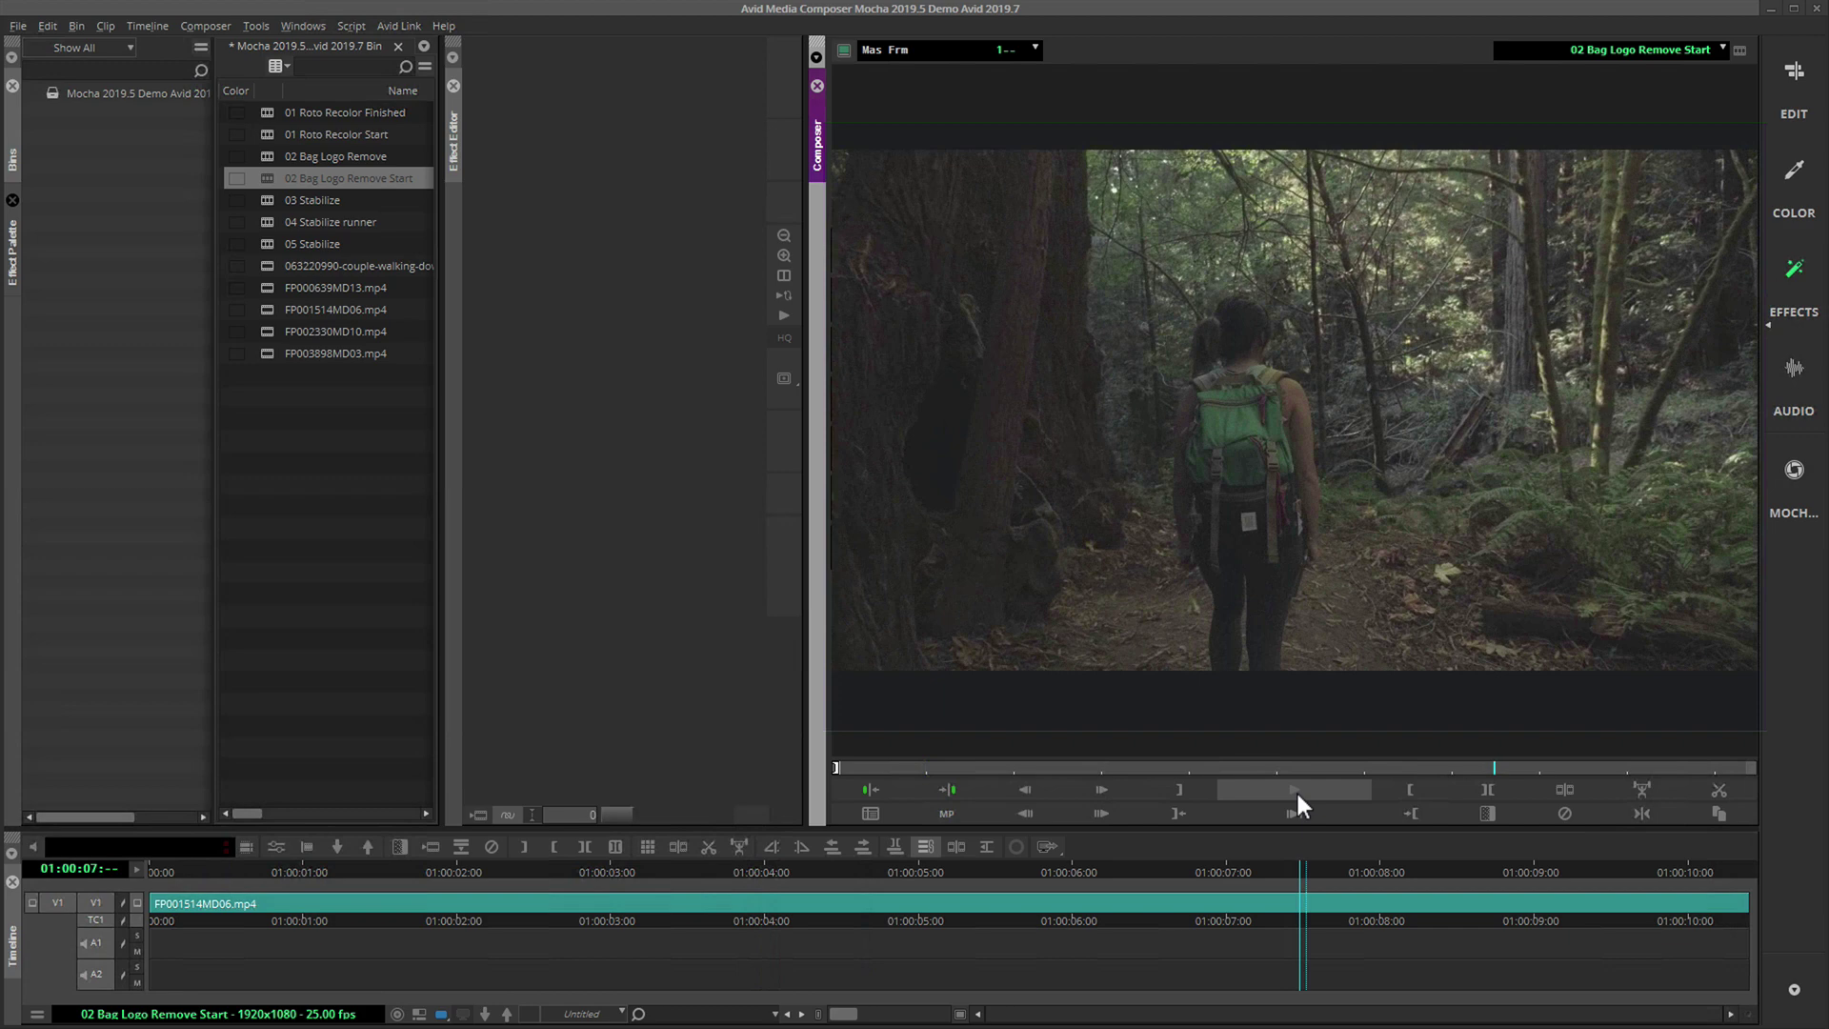
{"action": "left_click_drag", "start_coordinate": [1532, 768], "coordinate": [665, 778]}
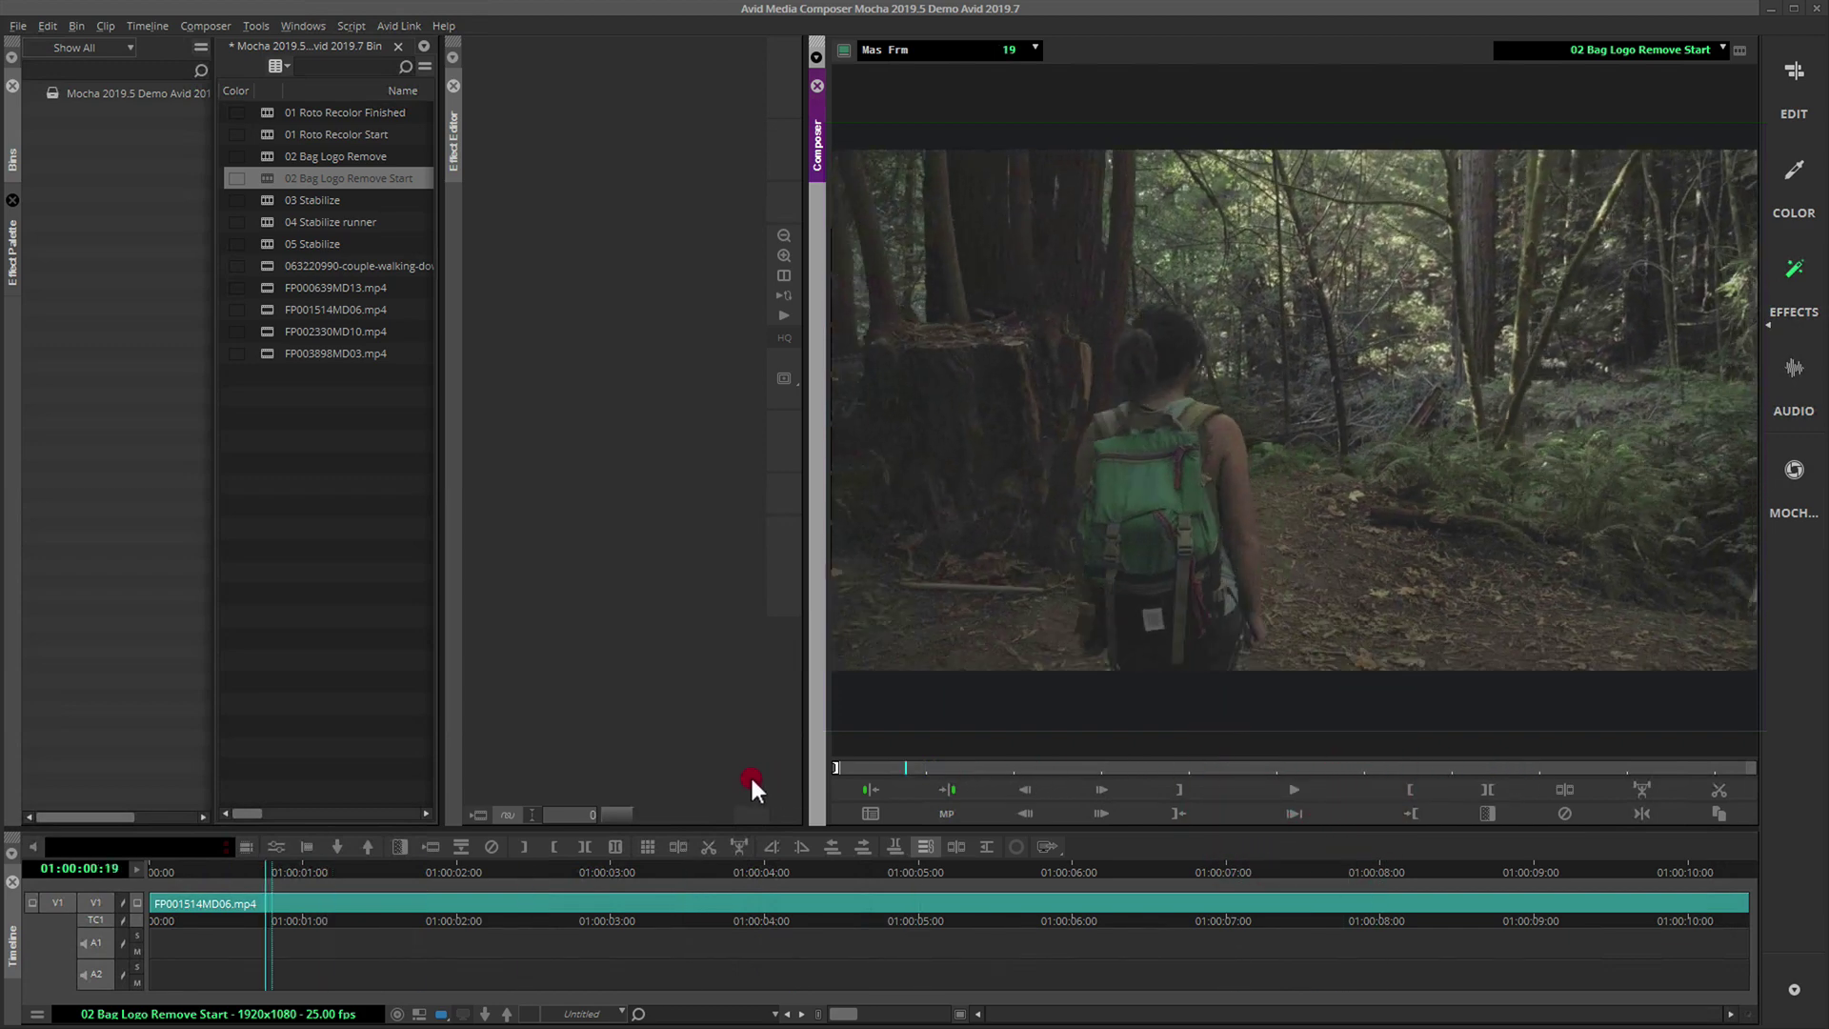
{"action": "left_click", "coordinate": [441, 1014]}
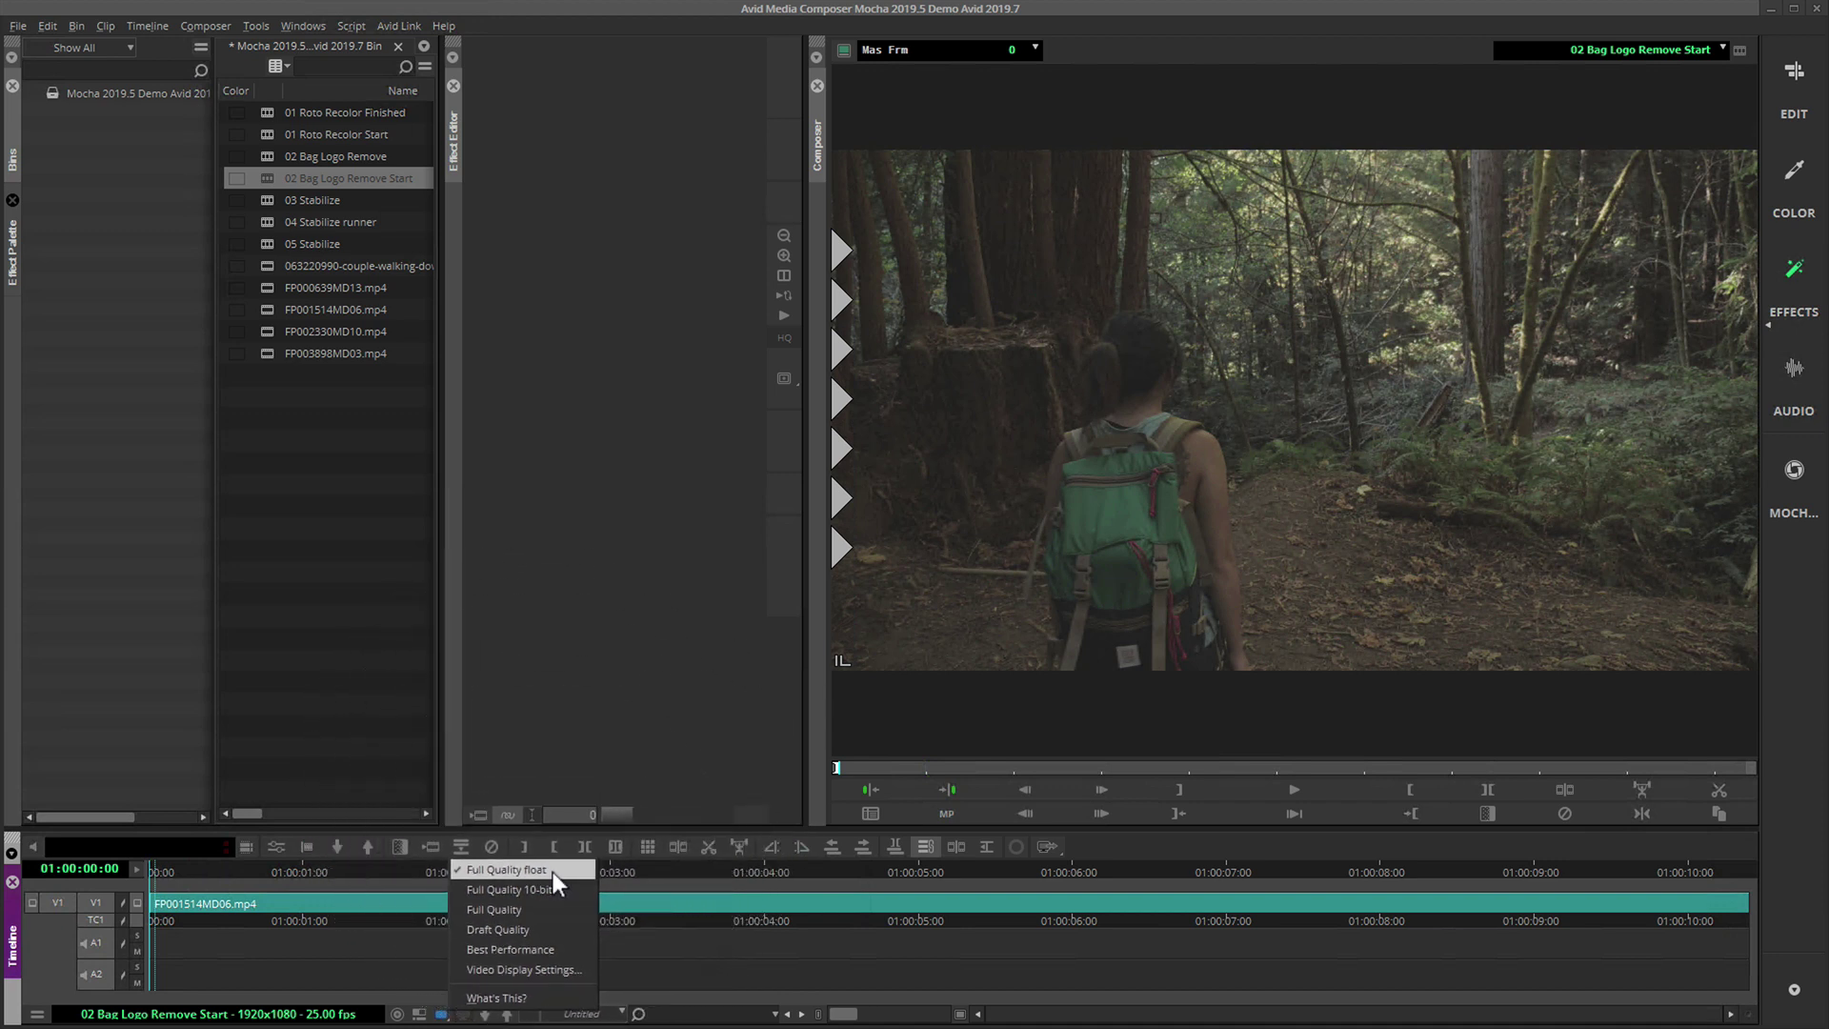
{"action": "left_click", "coordinate": [553, 872]}
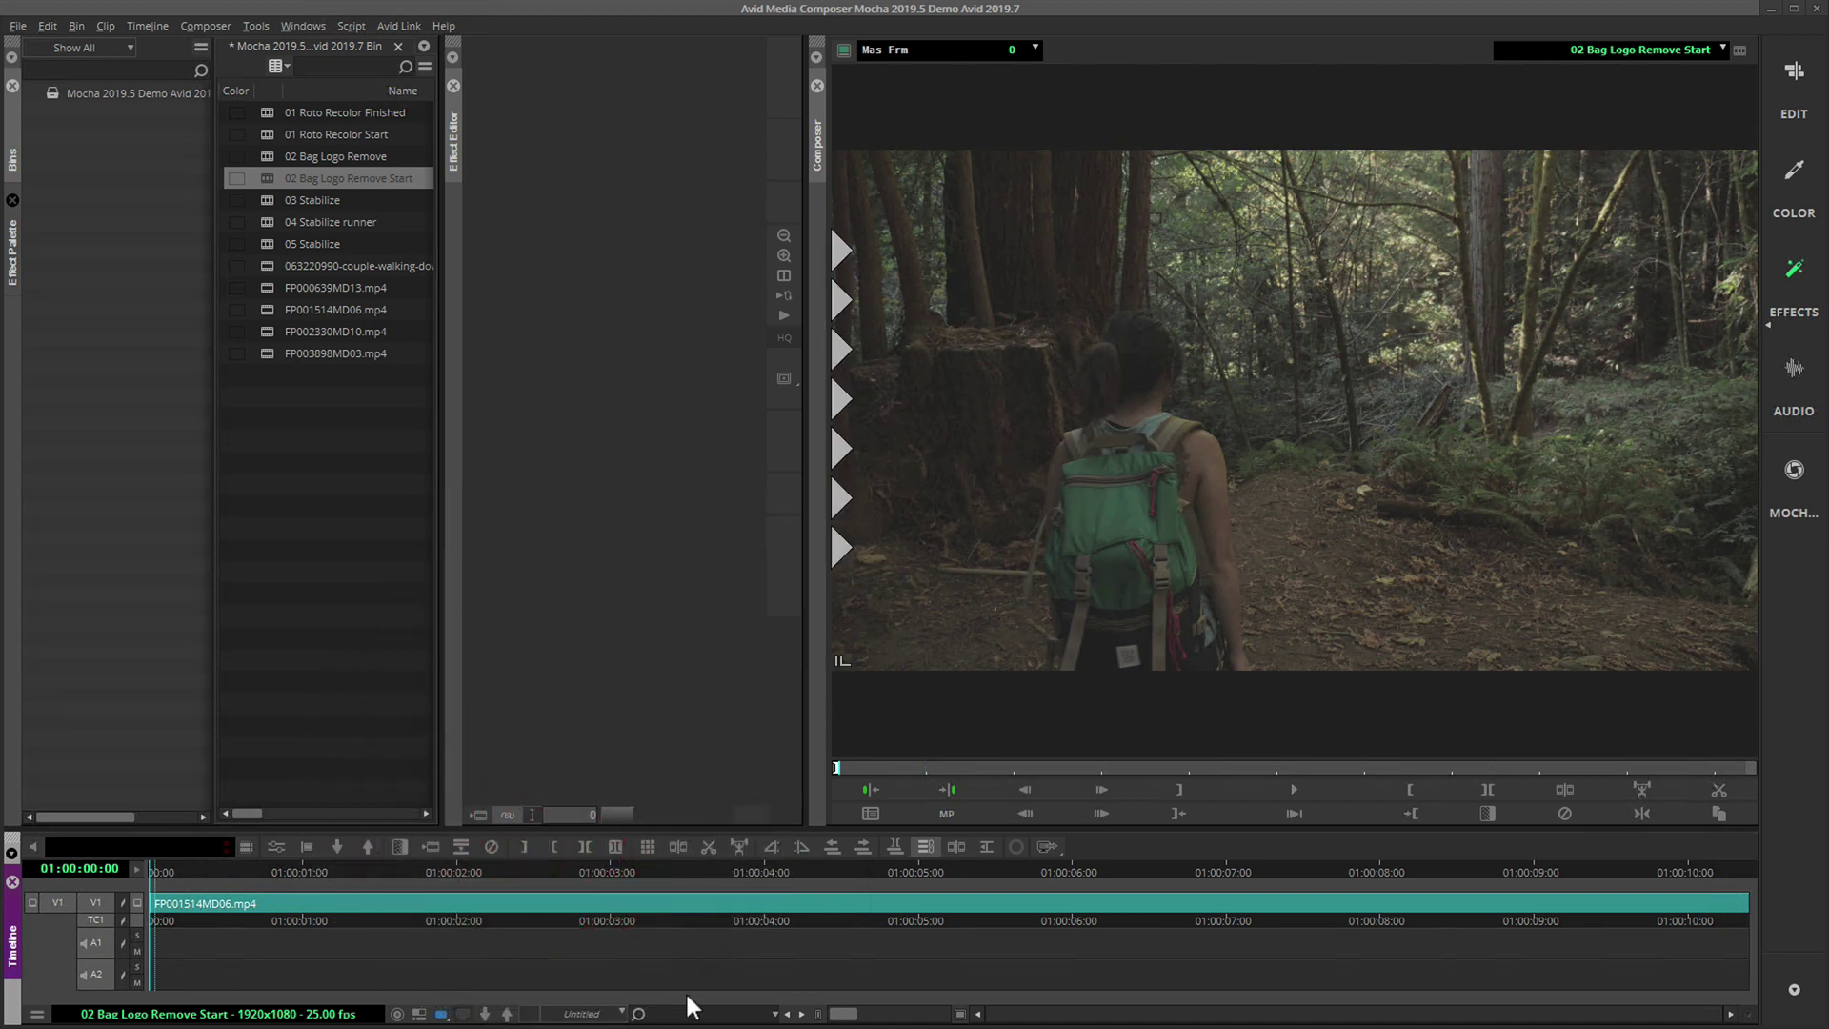
In the Effects workspace with an enlarged viewer, apply Boris FX Mocha Pro to the V1 clip
{"action": "left_click", "coordinate": [1787, 274]}
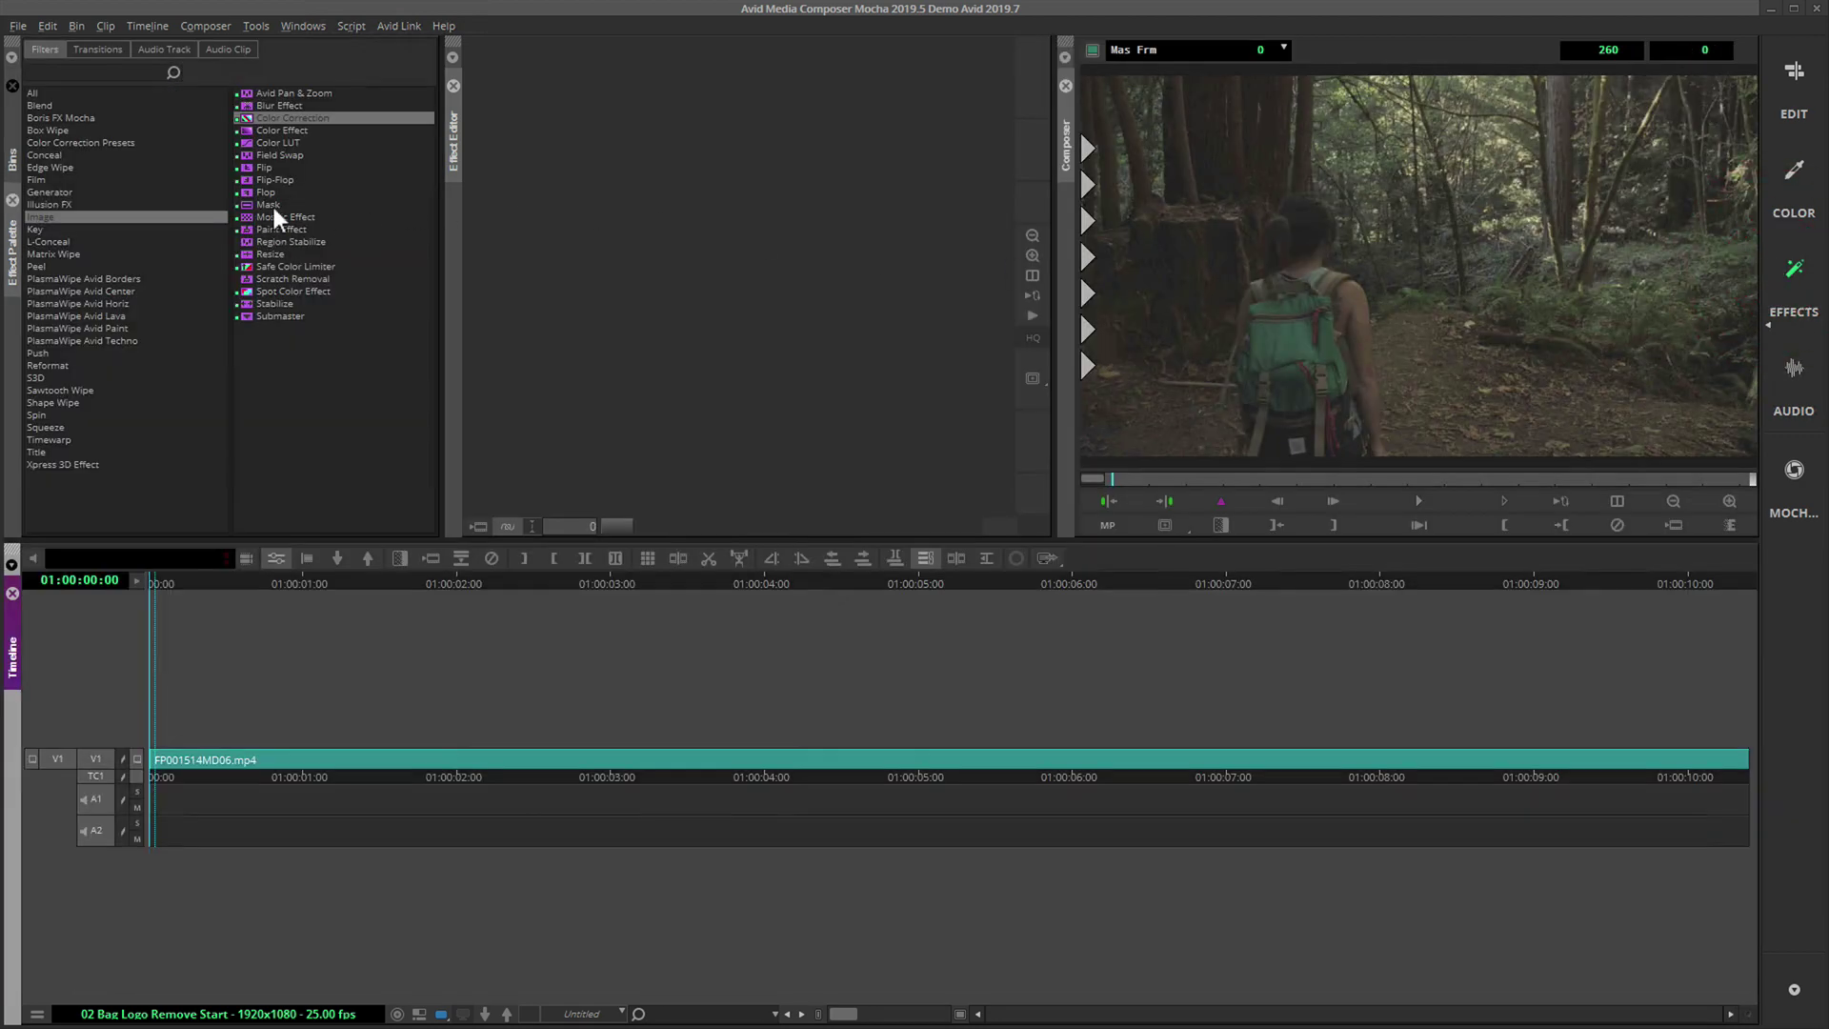
{"action": "left_click_drag", "start_coordinate": [402, 540], "coordinate": [414, 791]}
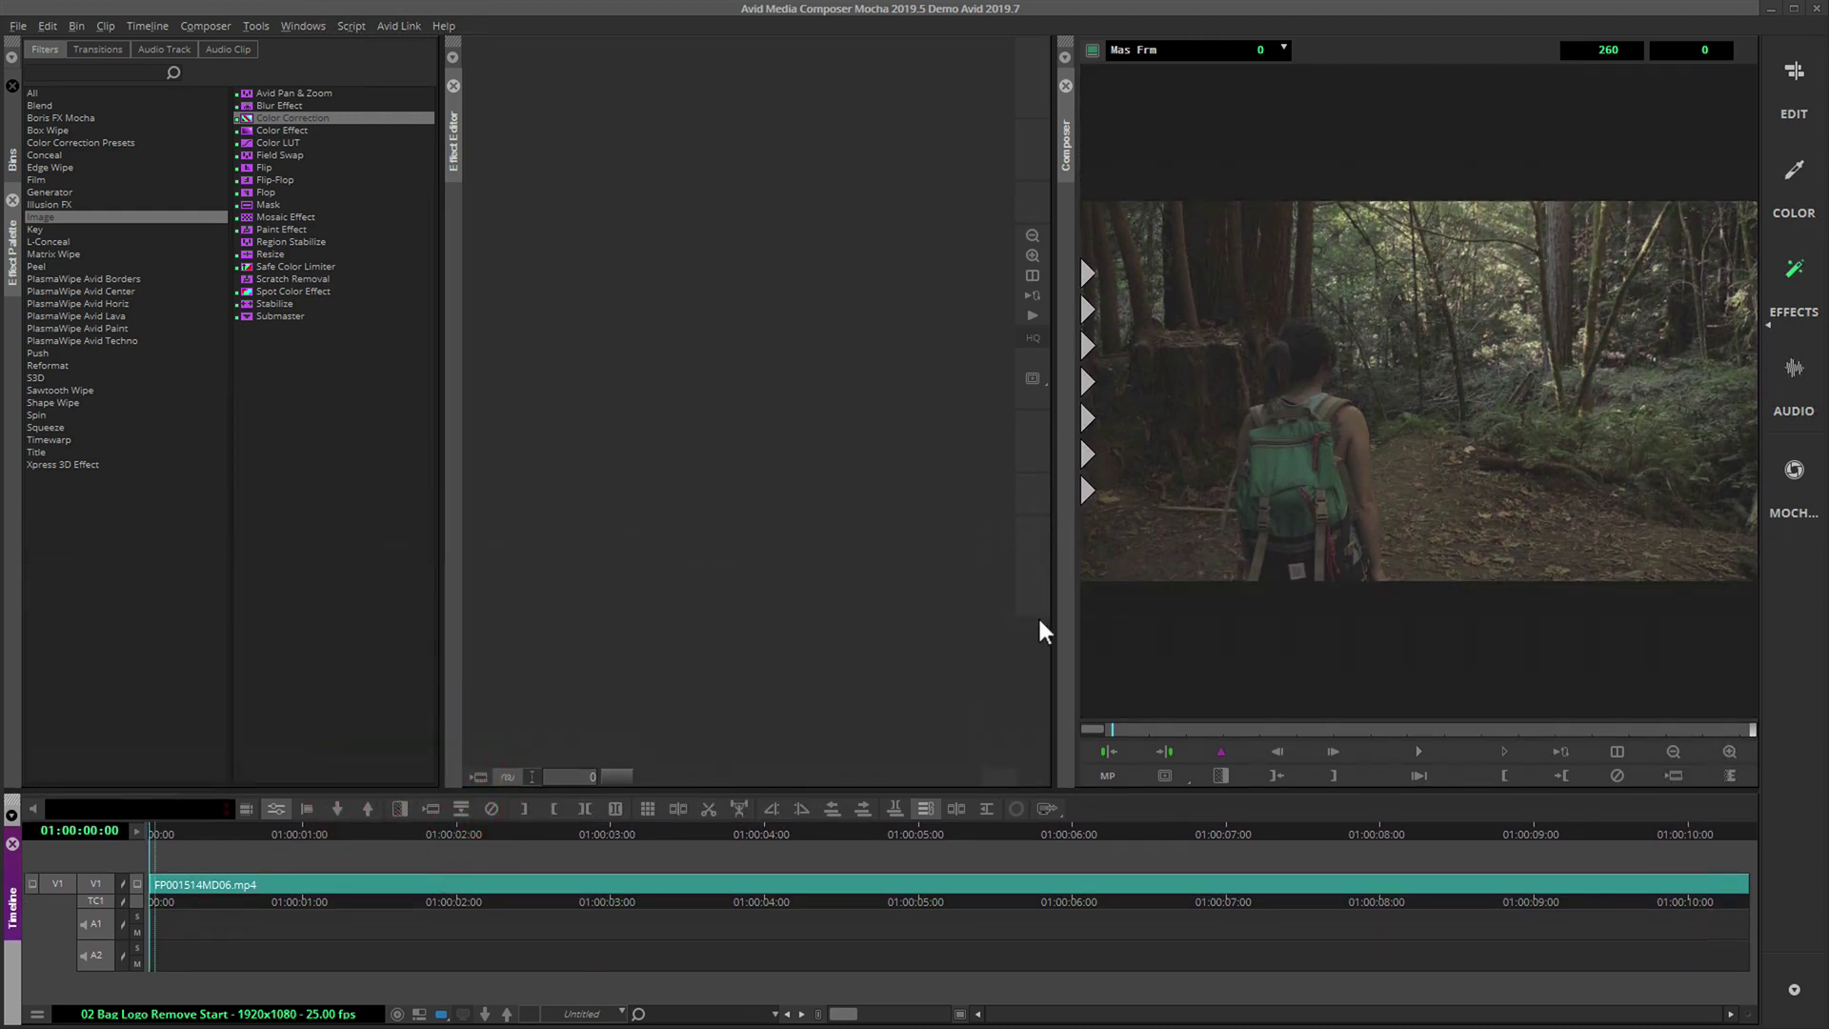
{"action": "left_click_drag", "start_coordinate": [1054, 622], "coordinate": [748, 624]}
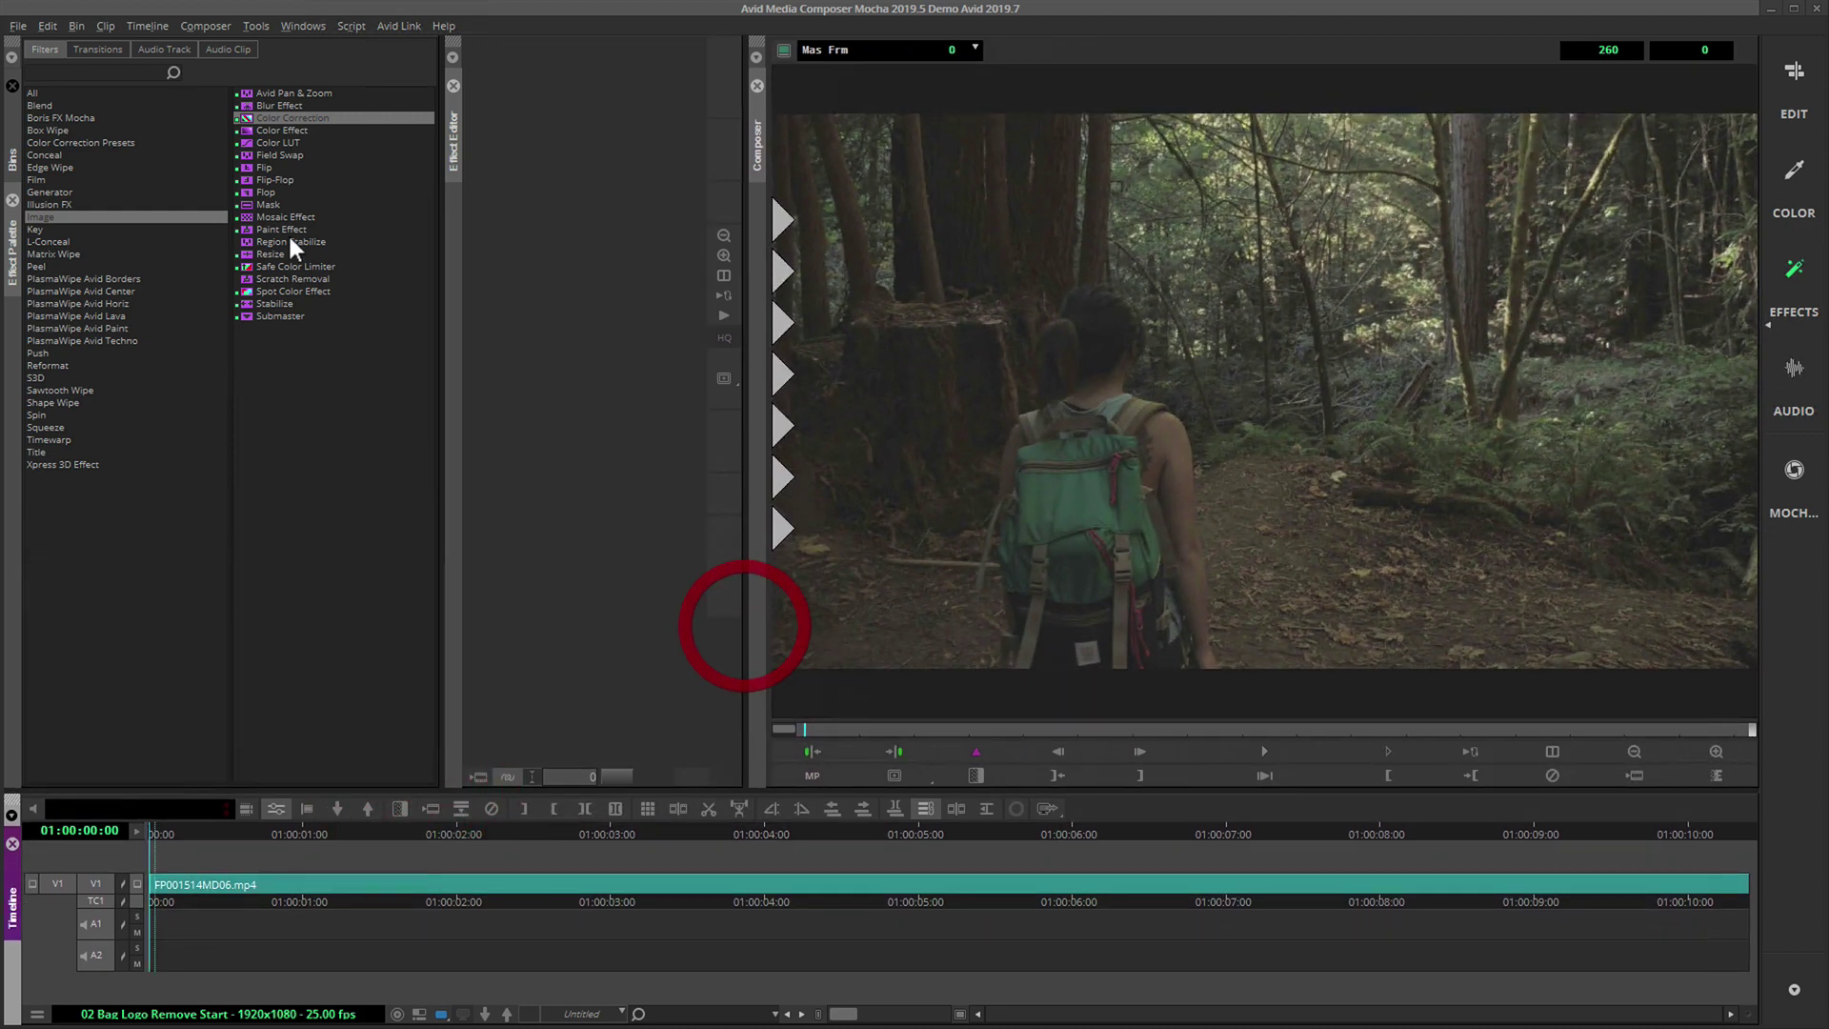
{"action": "left_click", "coordinate": [87, 119]}
{"action": "mouse_move", "coordinate": [272, 93]}
{"action": "left_mouse_down"}
{"action": "mouse_move", "coordinate": [848, 549]}
{"action": "mouse_move", "coordinate": [958, 875]}
{"action": "left_mouse_up"}
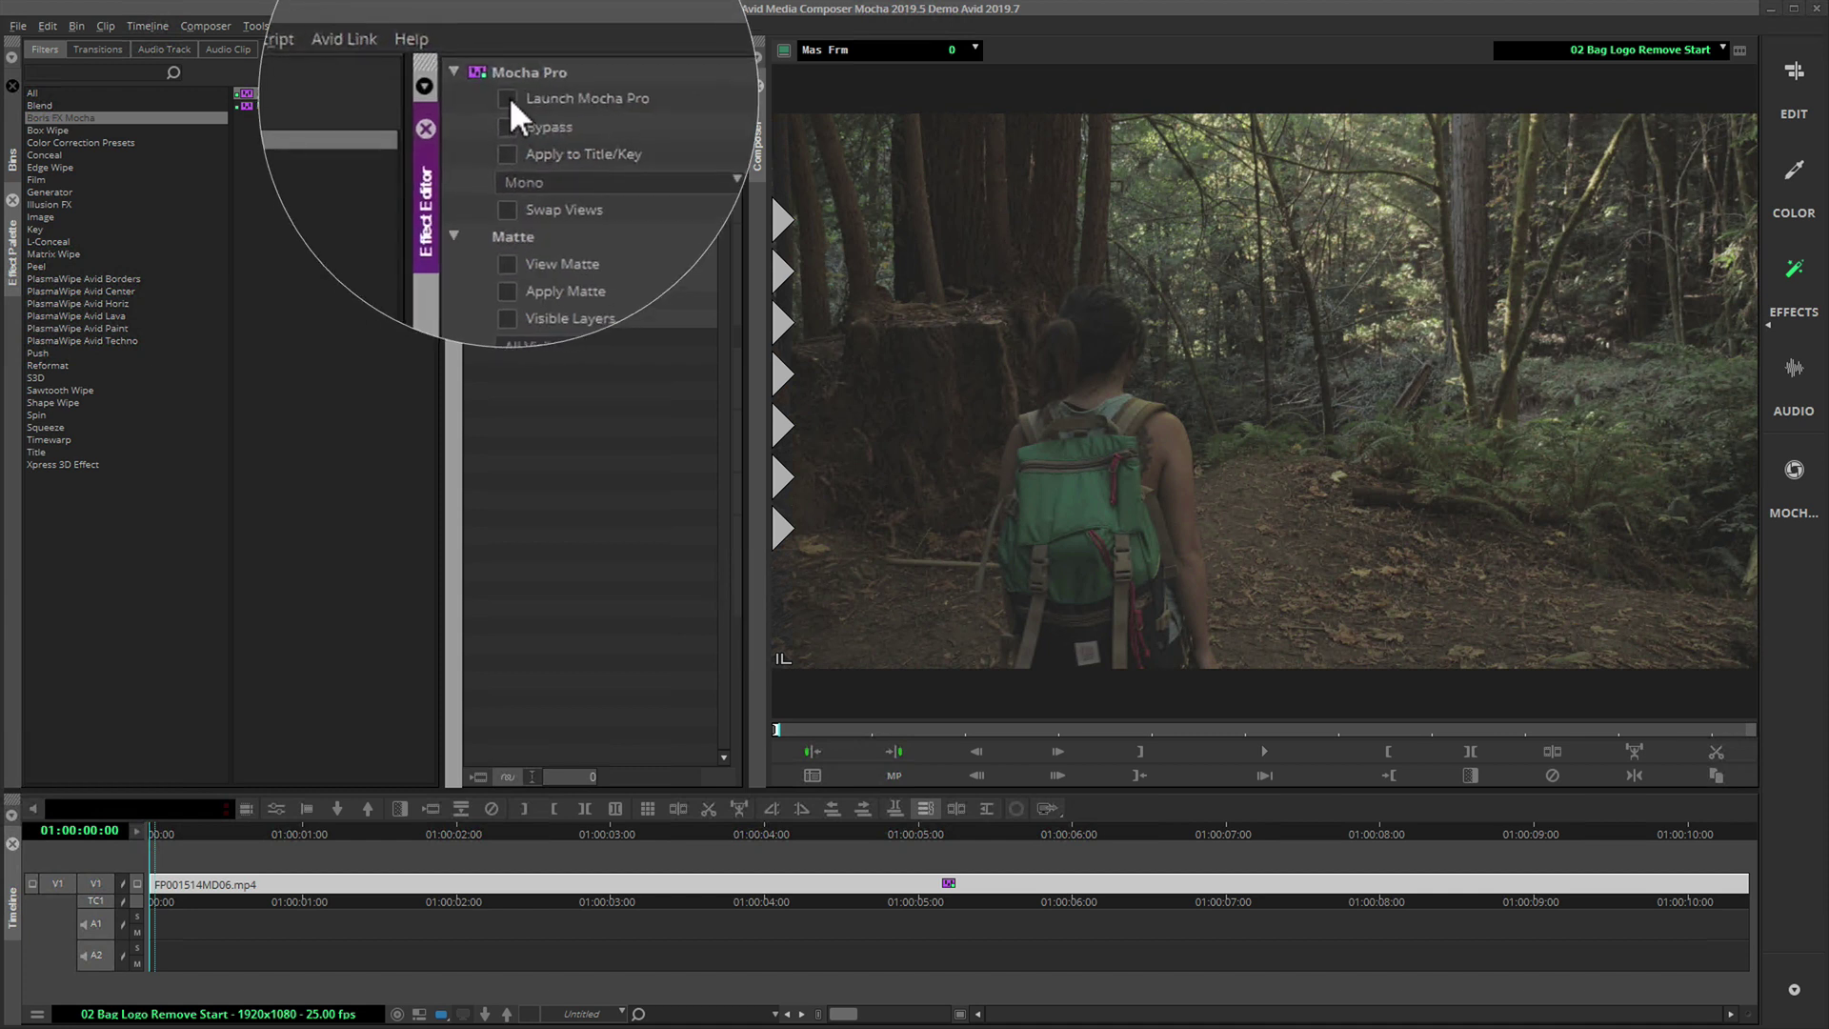
Launch Mocha Pro in the Classic workspace with the footage fitted to the viewer
{"action": "left_click", "coordinate": [511, 96]}
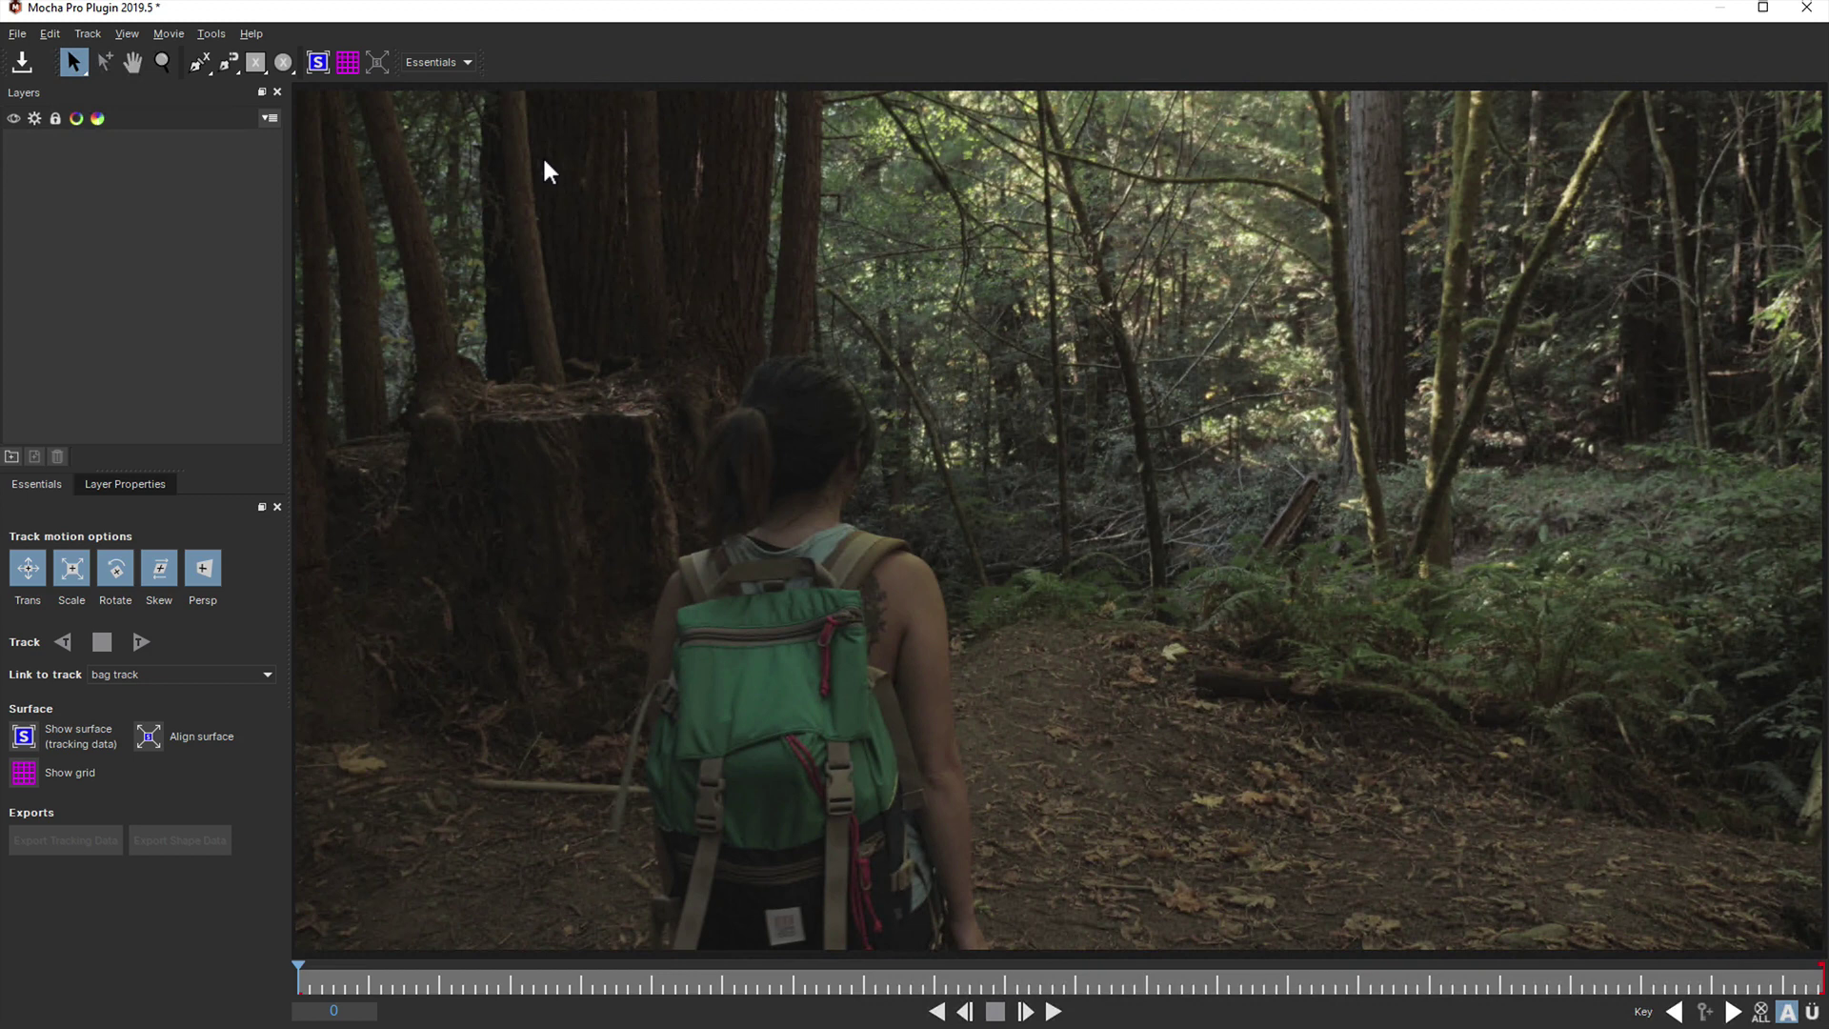
{"action": "left_click", "coordinate": [430, 62]}
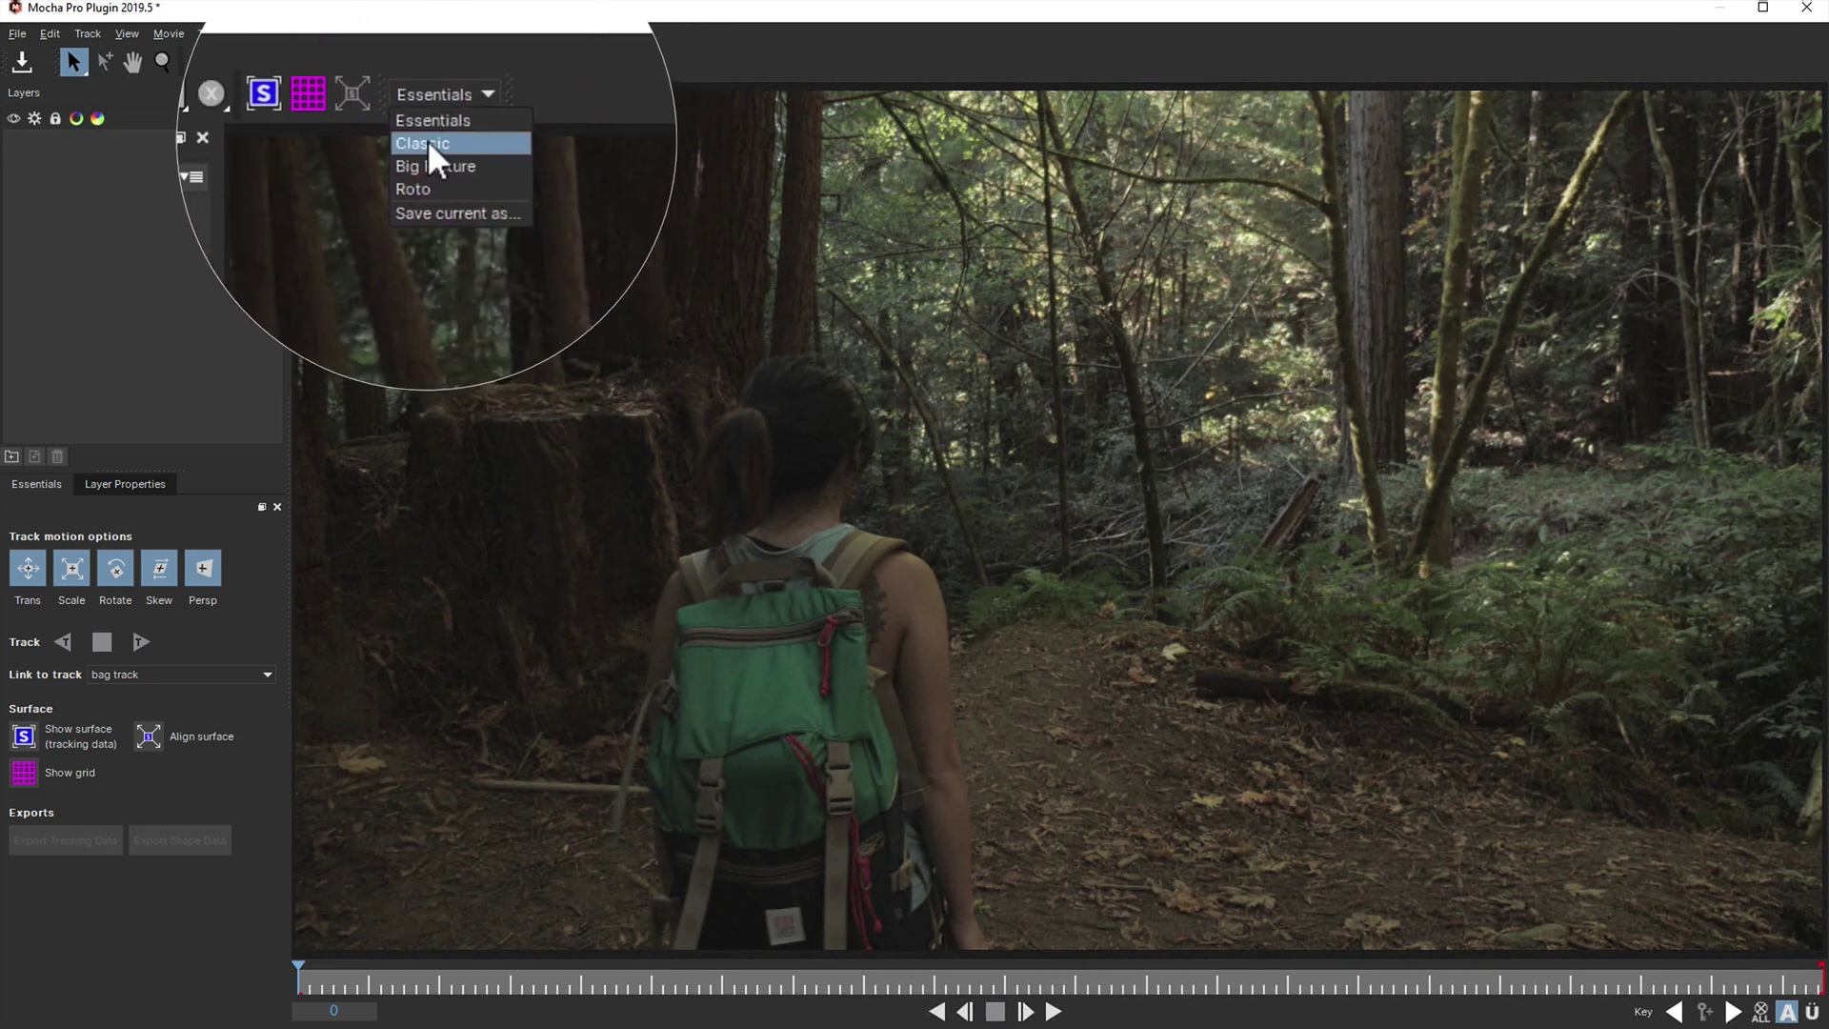
{"action": "left_click", "coordinate": [463, 94]}
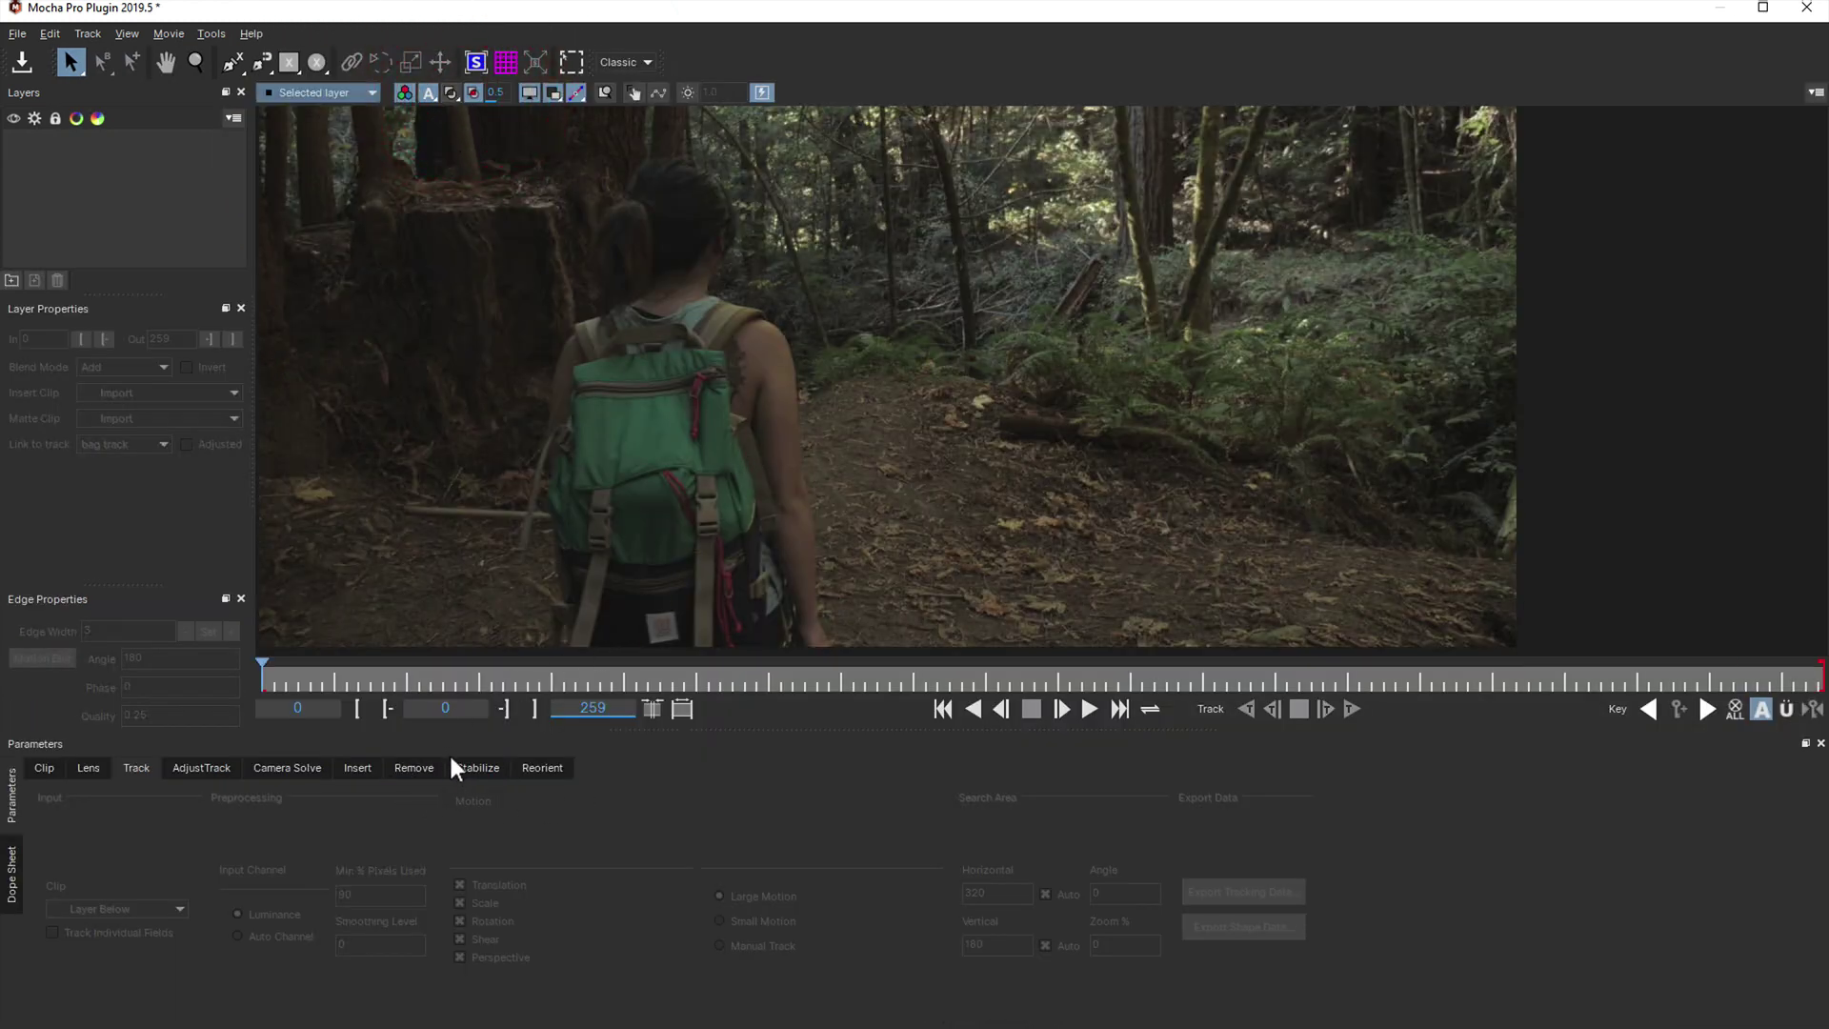
{"action": "key", "text": "shift+8"}
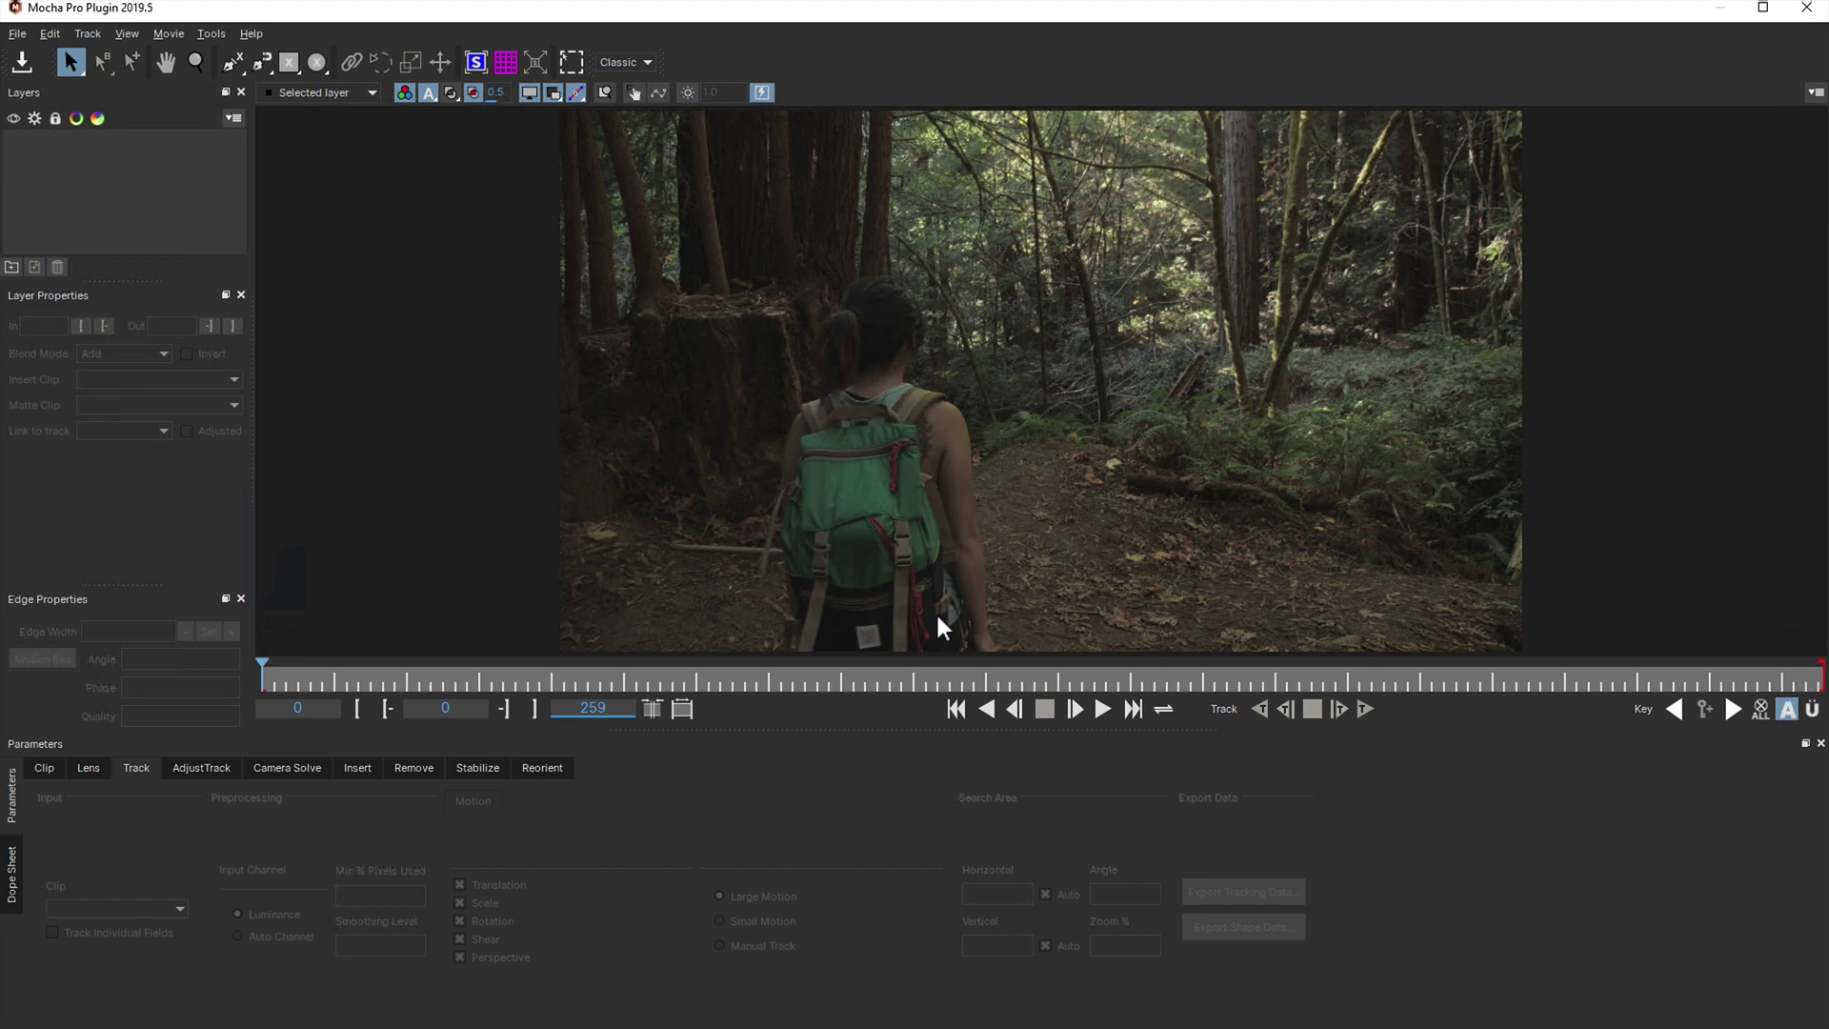
{"action": "left_click", "coordinate": [58, 768]}
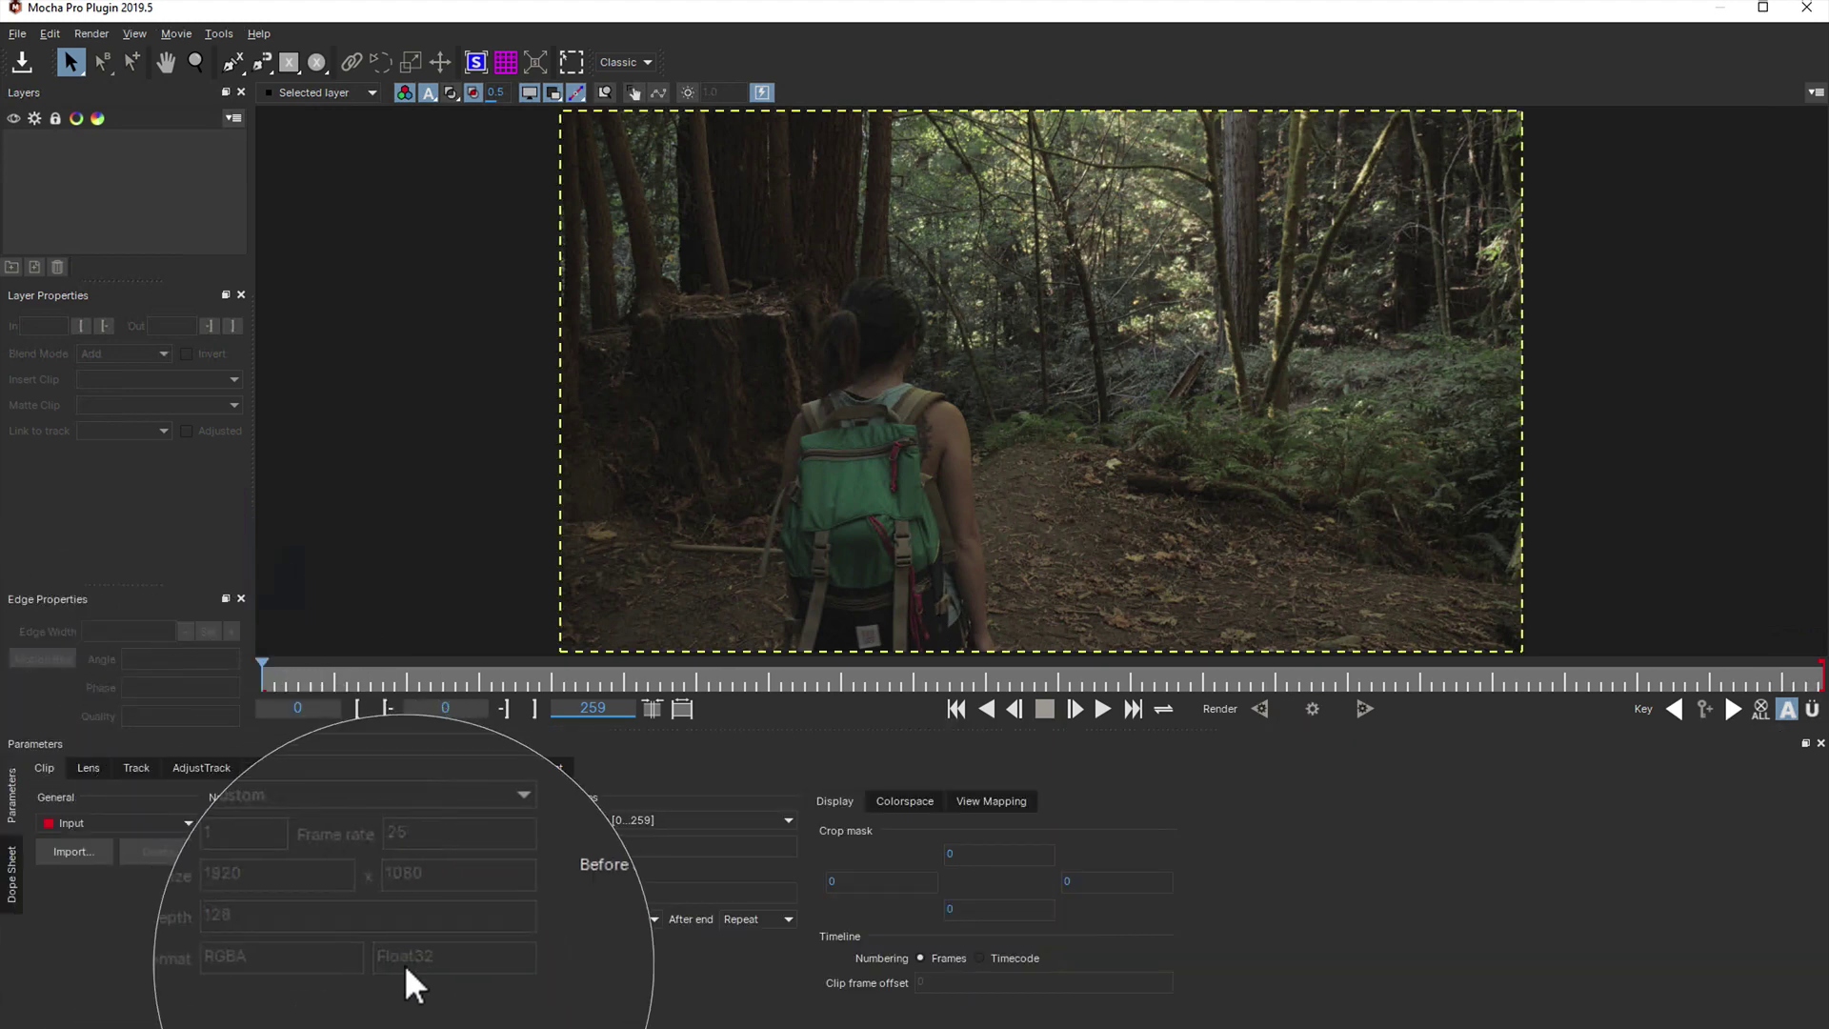
{"action": "left_click", "coordinate": [145, 766]}
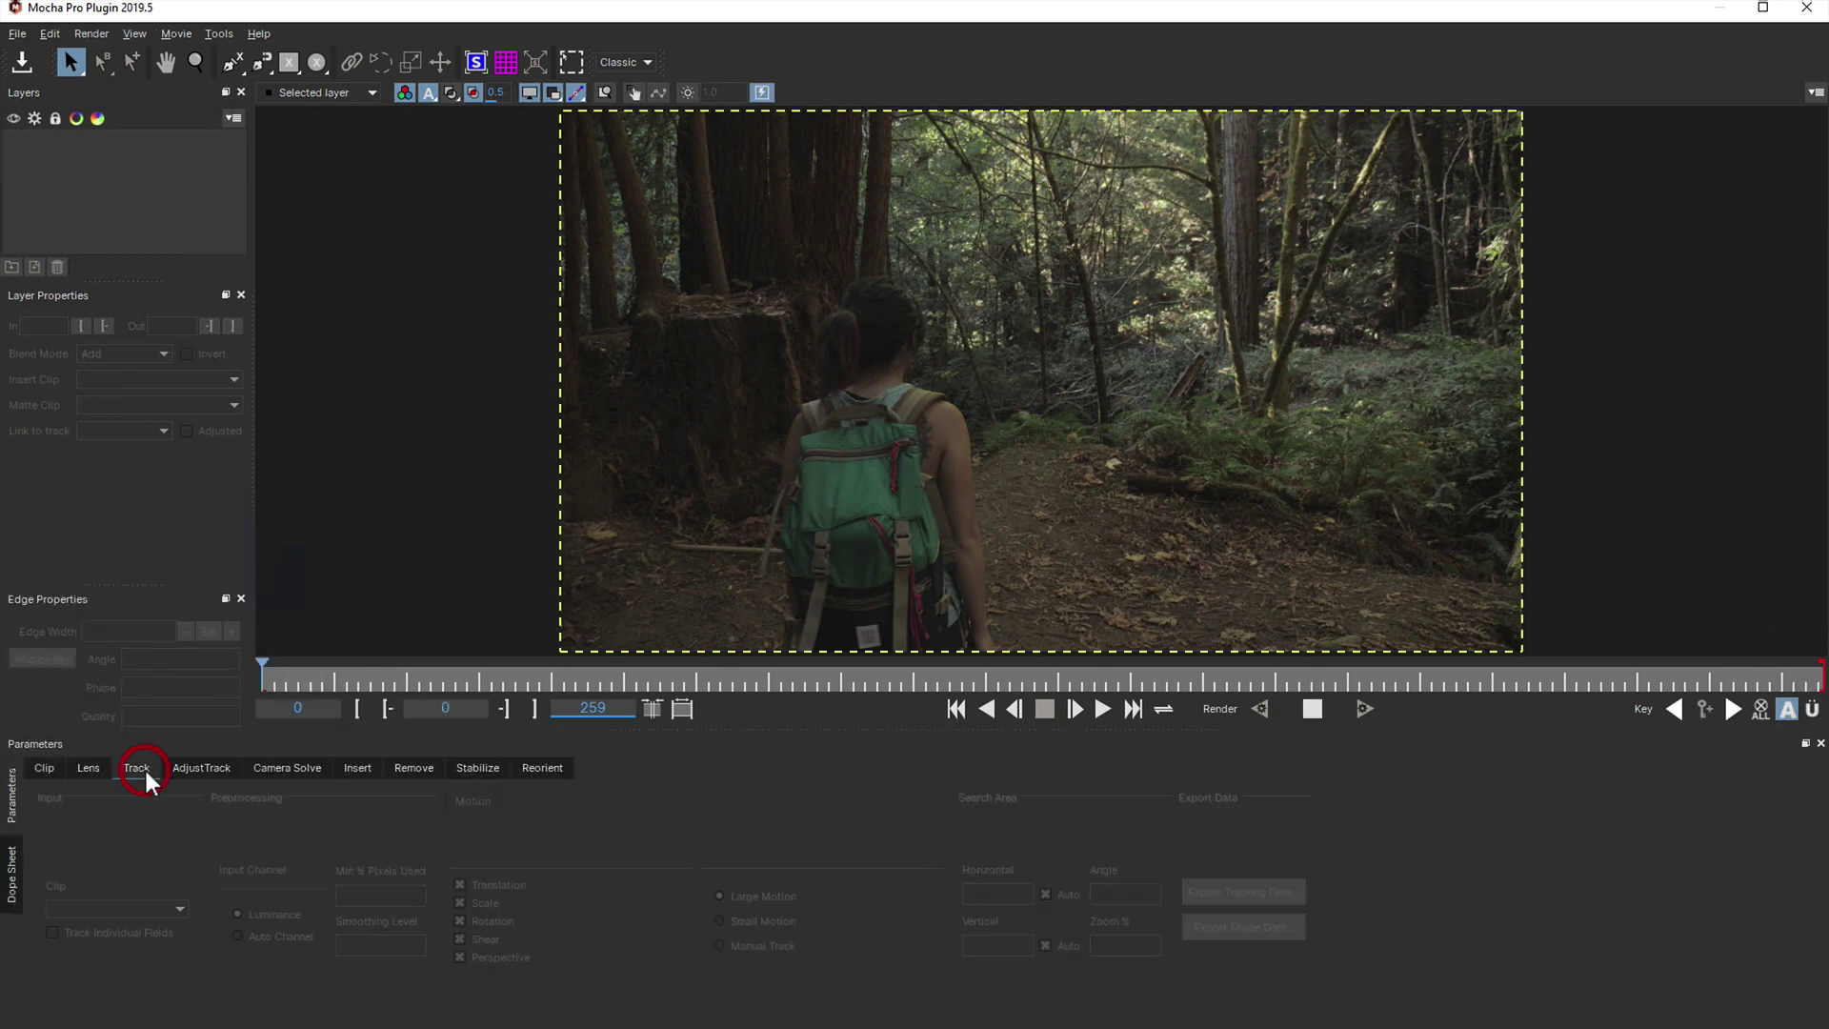
Zoom in on the hiker and centre the view on the backpack logo
{"action": "key", "text": "z"}
{"action": "left_click_drag", "start_coordinate": [867, 625], "coordinate": [817, 218]}
{"action": "key", "text": "x"}
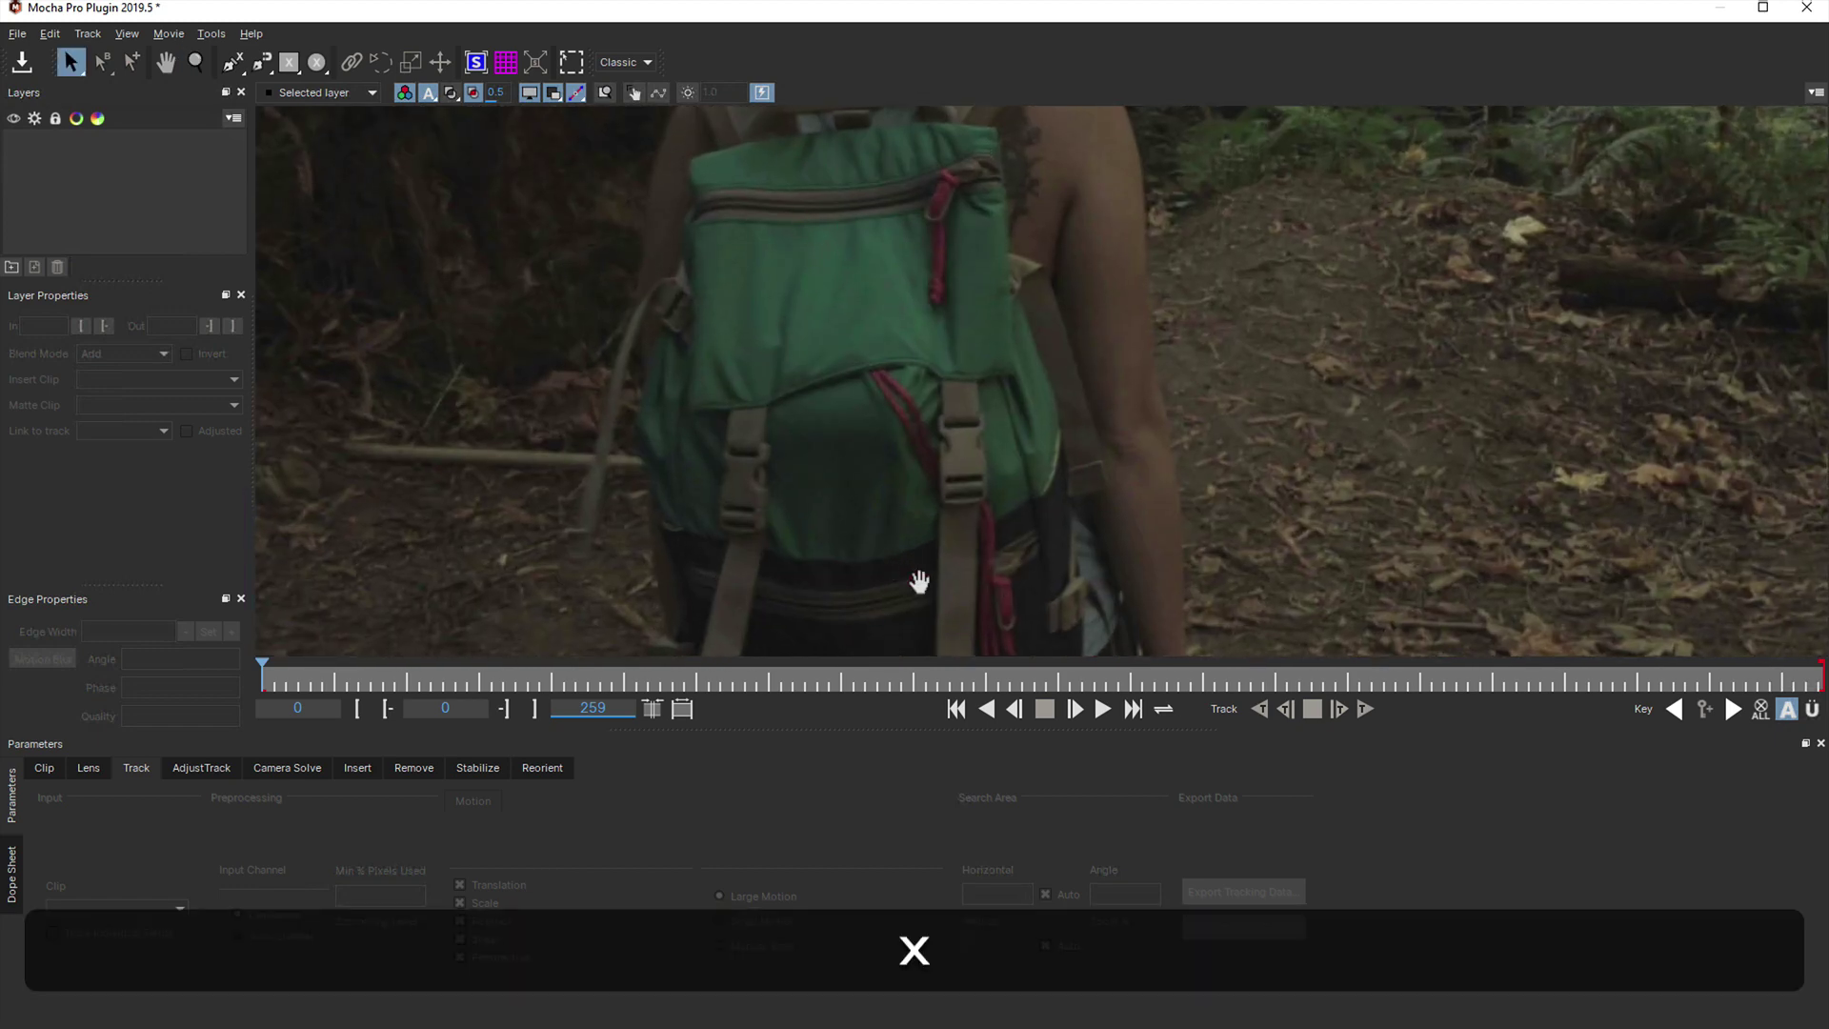
{"action": "mouse_move", "coordinate": [915, 576]}
{"action": "left_mouse_down"}
{"action": "mouse_move", "coordinate": [943, 438]}
{"action": "mouse_move", "coordinate": [764, 337]}
{"action": "left_mouse_up"}
{"action": "key", "text": "z"}
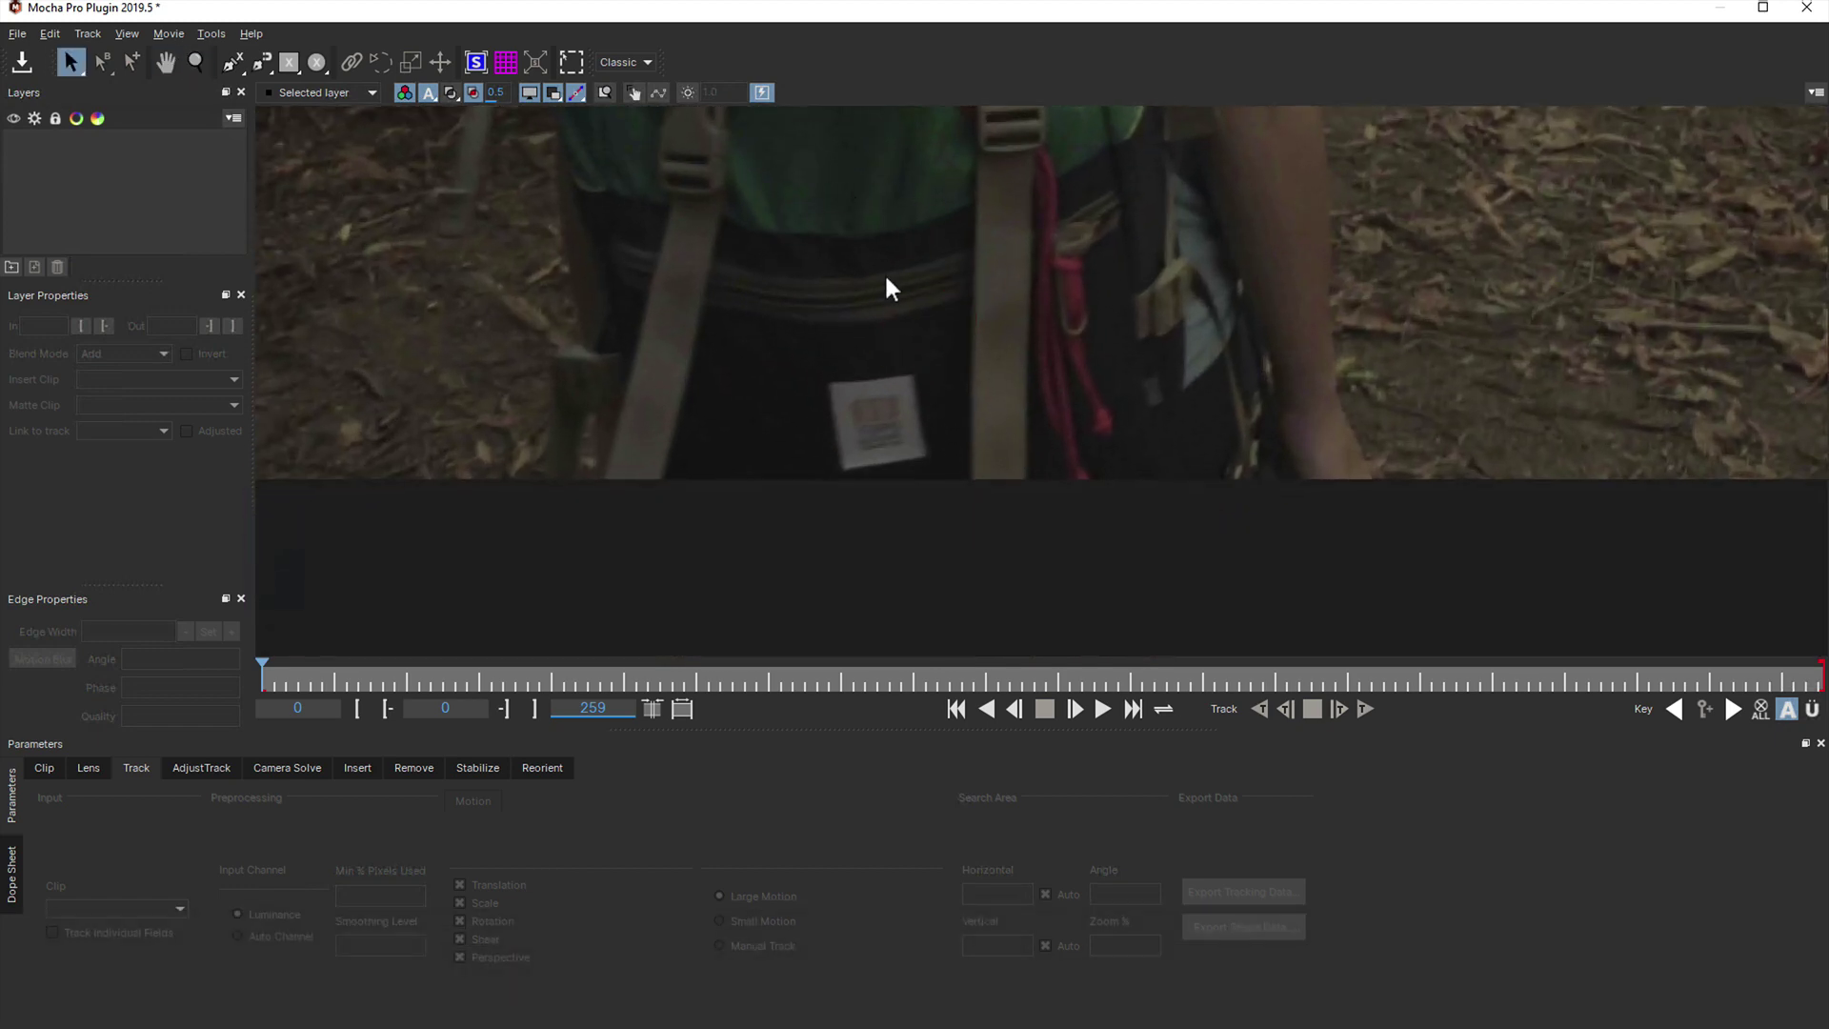
Outline the backpack logo patch with a closed X-spline shape on Layer 2, then scrub ahead
{"action": "left_click", "coordinate": [234, 62]}
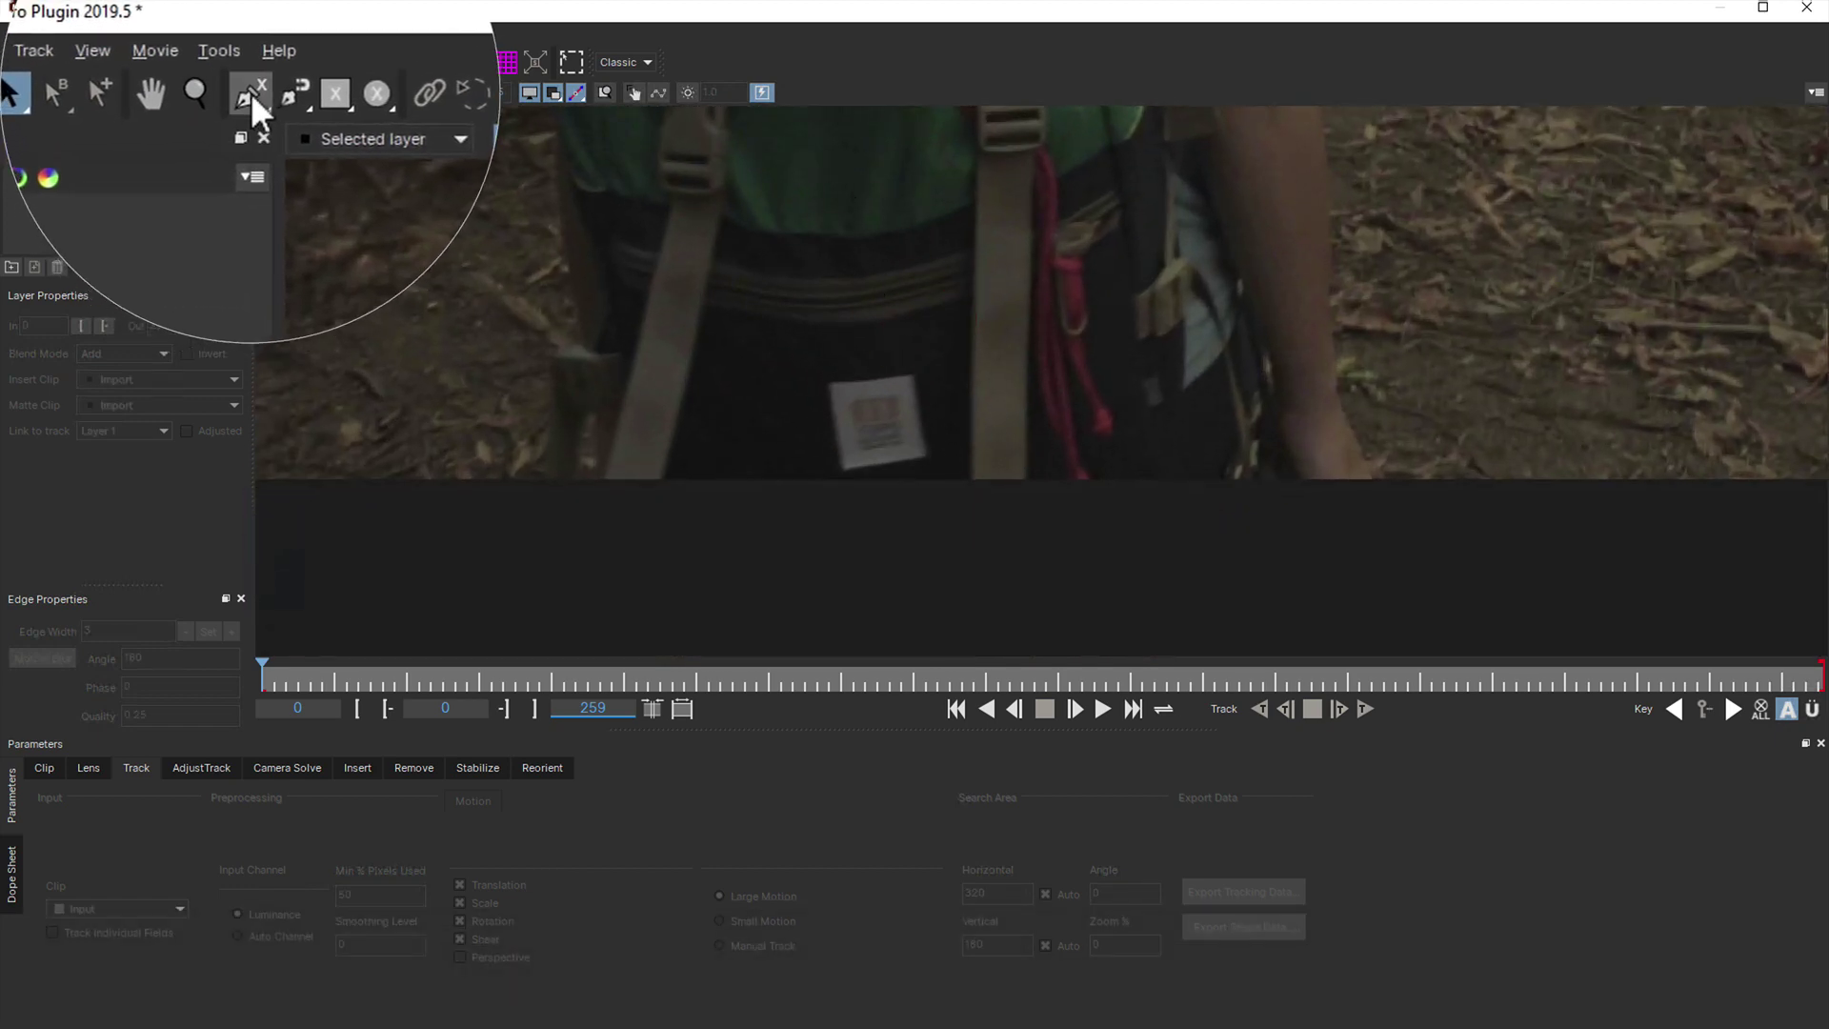
{"action": "left_click", "coordinate": [233, 63]}
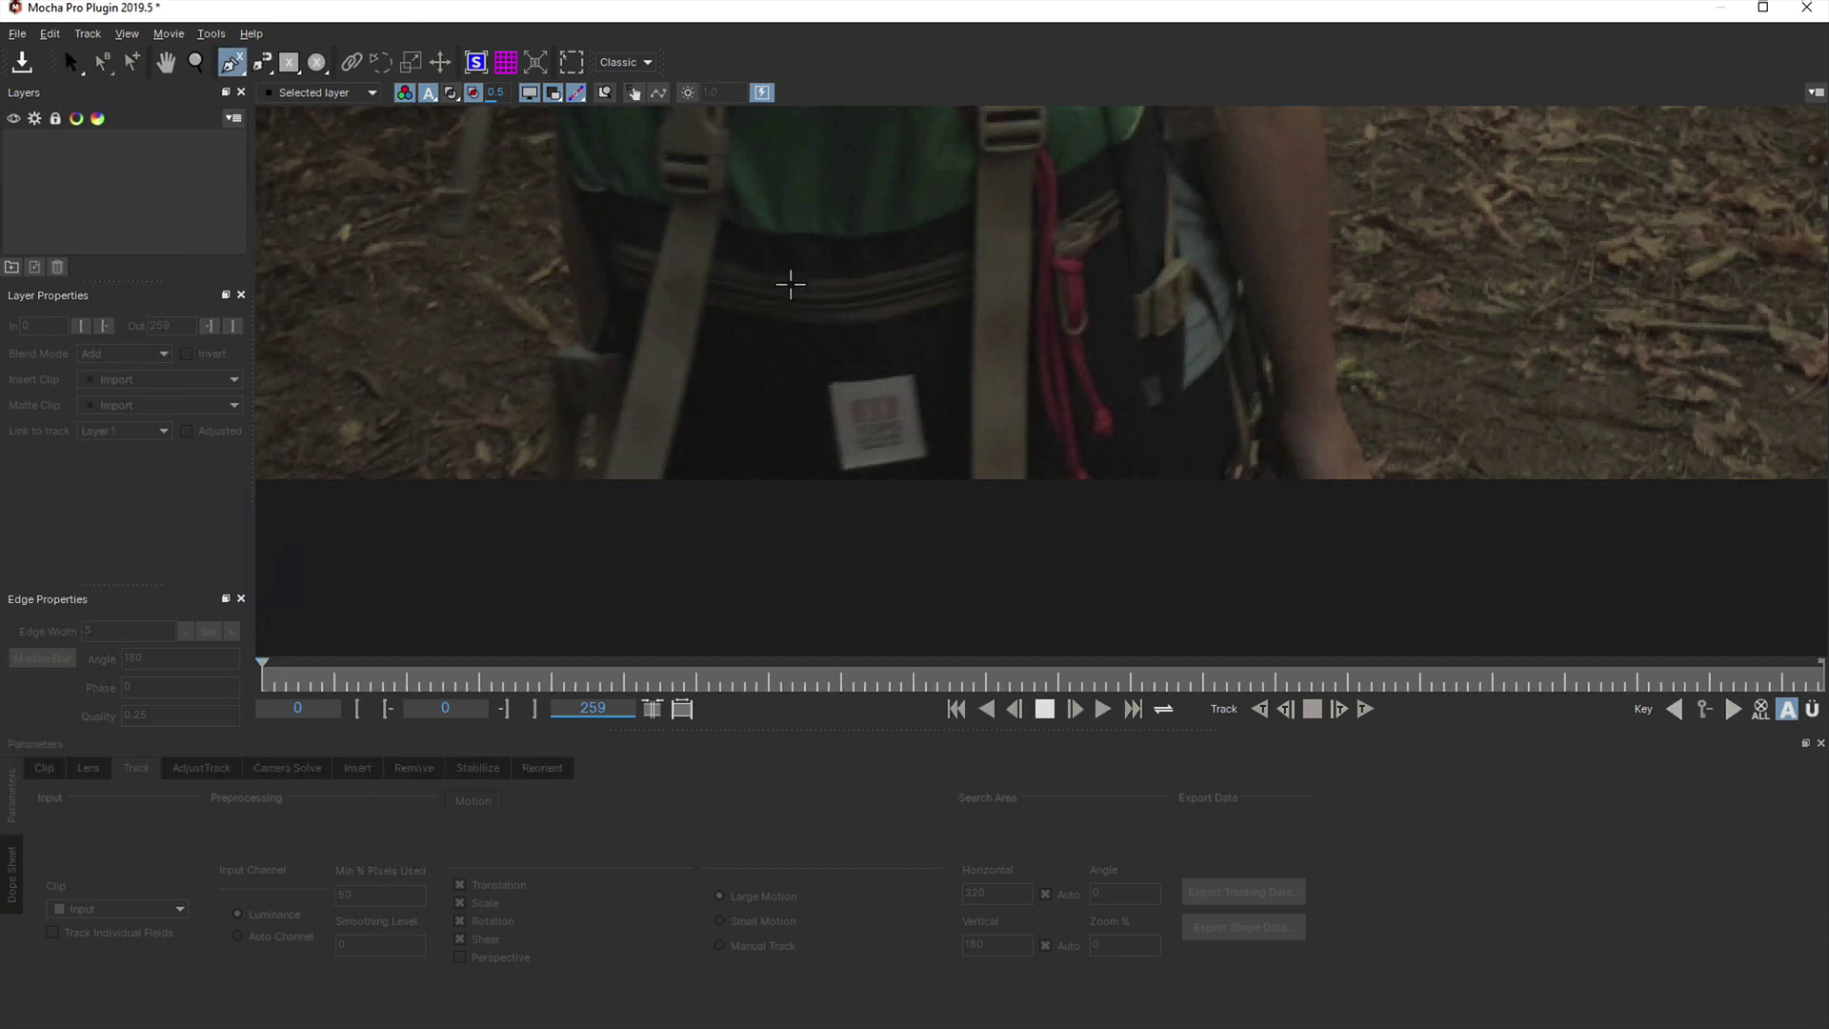
{"action": "left_click", "coordinate": [763, 212]}
{"action": "left_click", "coordinate": [916, 210]}
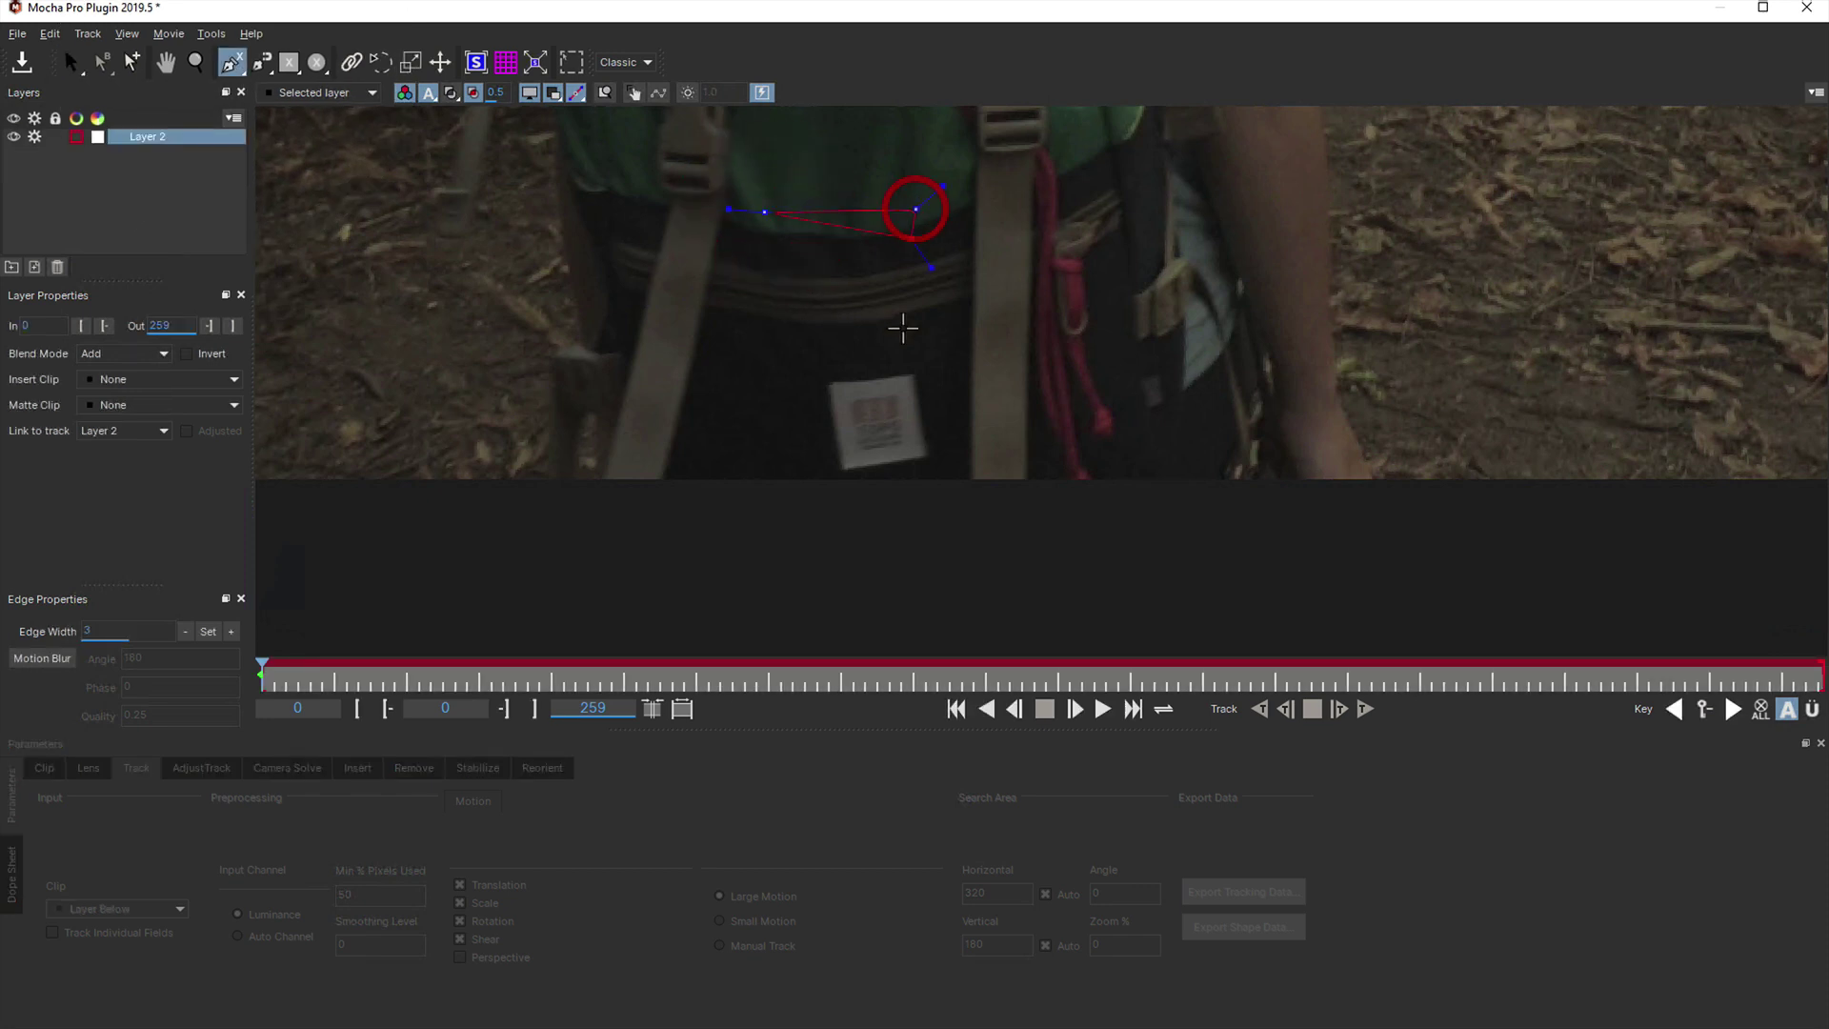
{"action": "left_click", "coordinate": [927, 473]}
{"action": "right_click", "coordinate": [823, 480]}
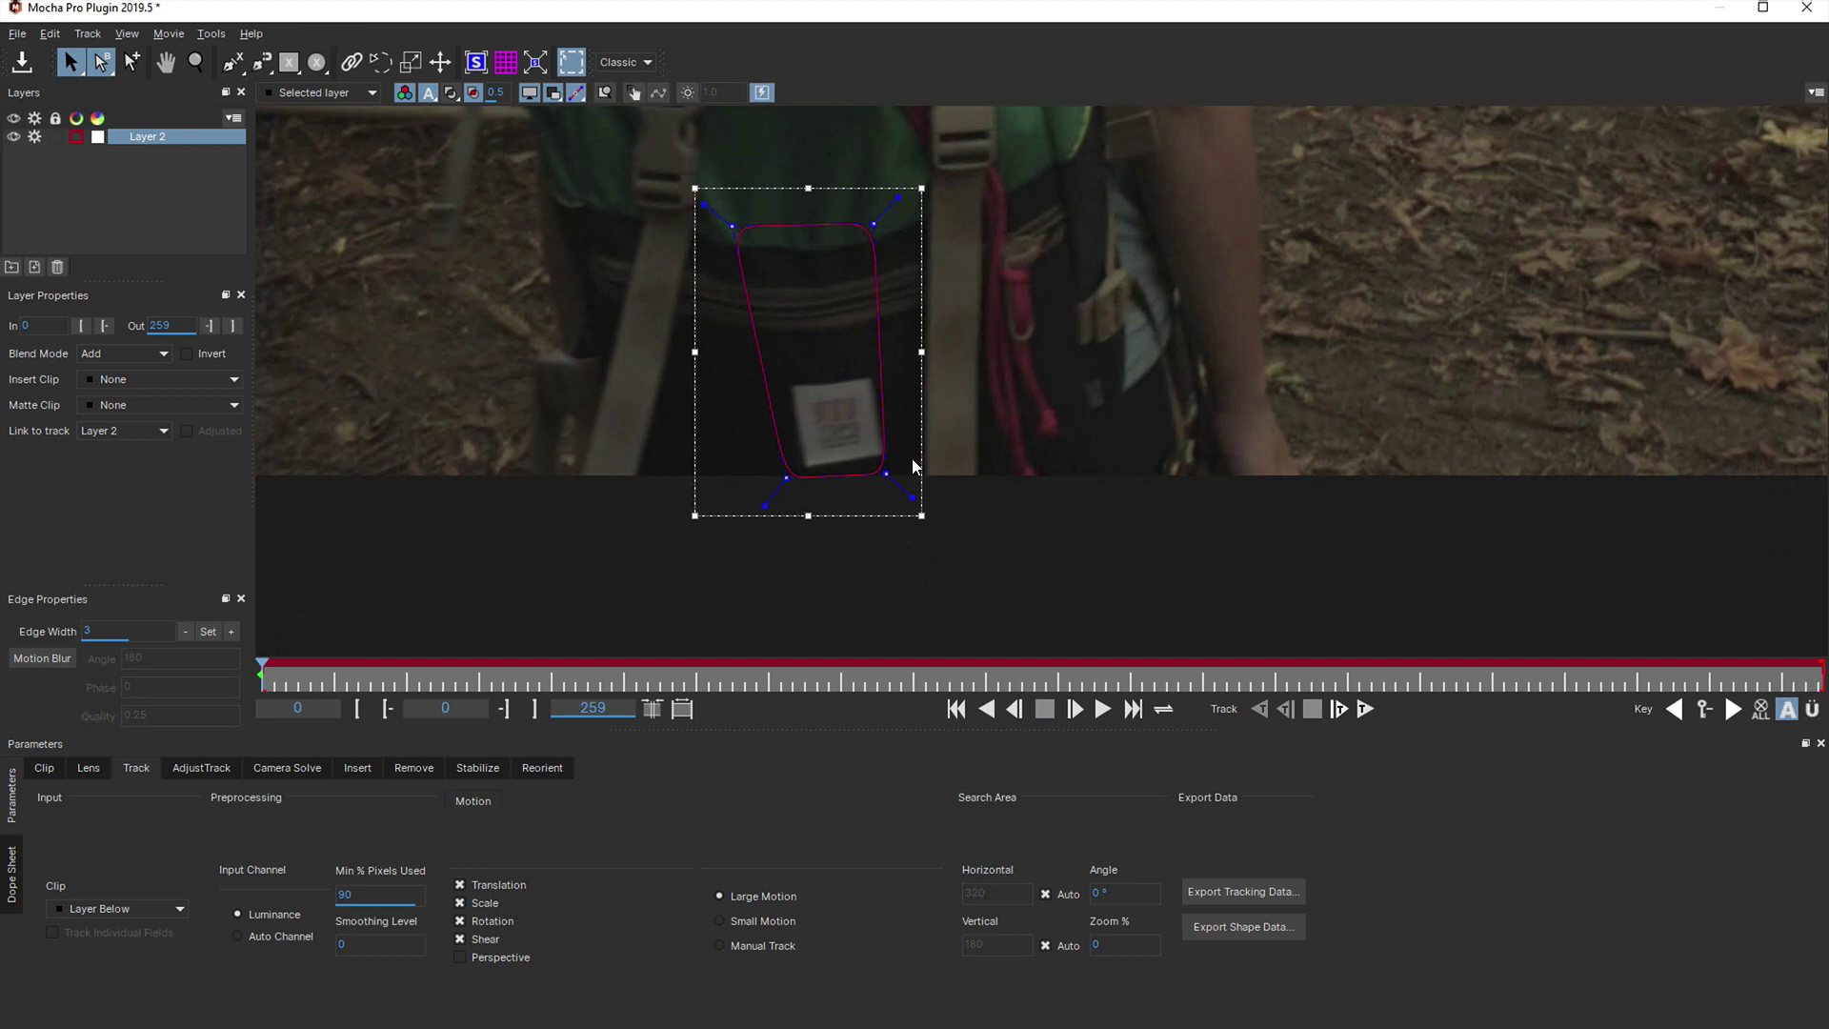
{"action": "mouse_move", "coordinate": [261, 676]}
{"action": "left_mouse_down"}
{"action": "mouse_move", "coordinate": [618, 692]}
{"action": "mouse_move", "coordinate": [228, 673]}
{"action": "left_mouse_up"}
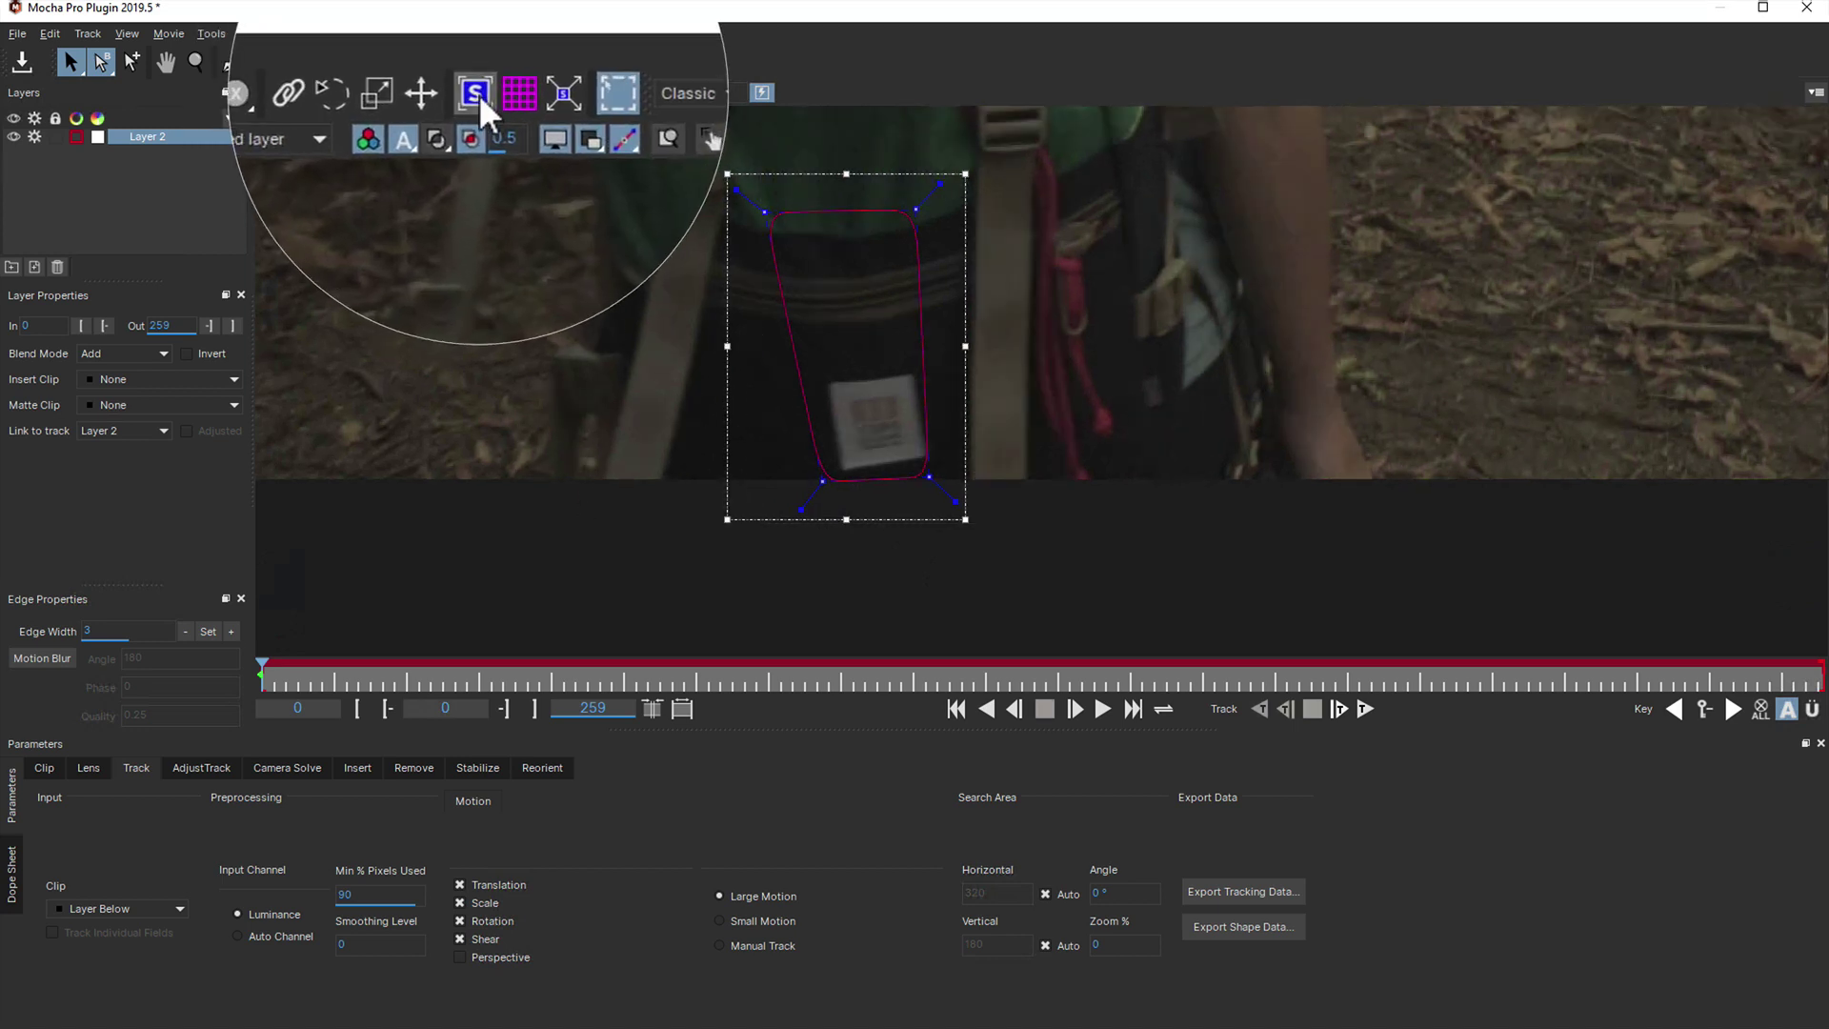
Show Layer 2's grid, scale and rotate it over the logo, and enable Perspective motion
{"action": "left_click", "coordinate": [507, 62]}
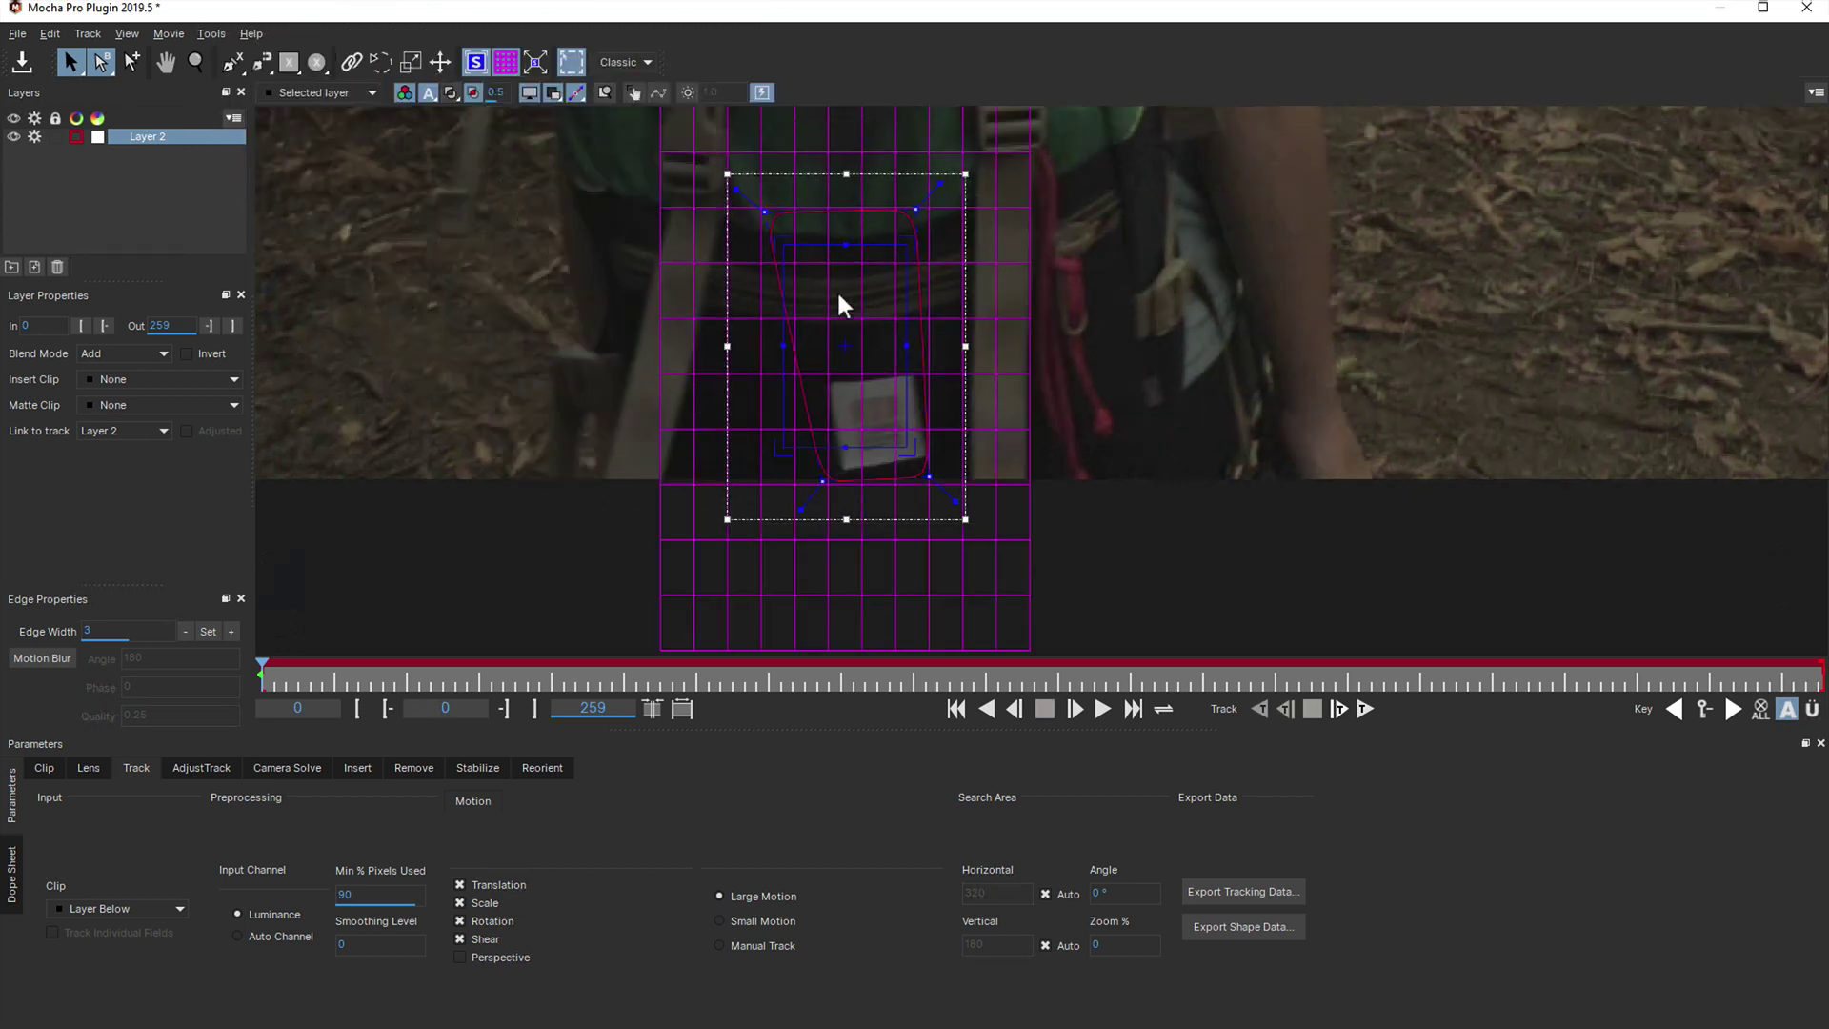
{"action": "left_click_drag", "start_coordinate": [869, 243], "coordinate": [877, 414]}
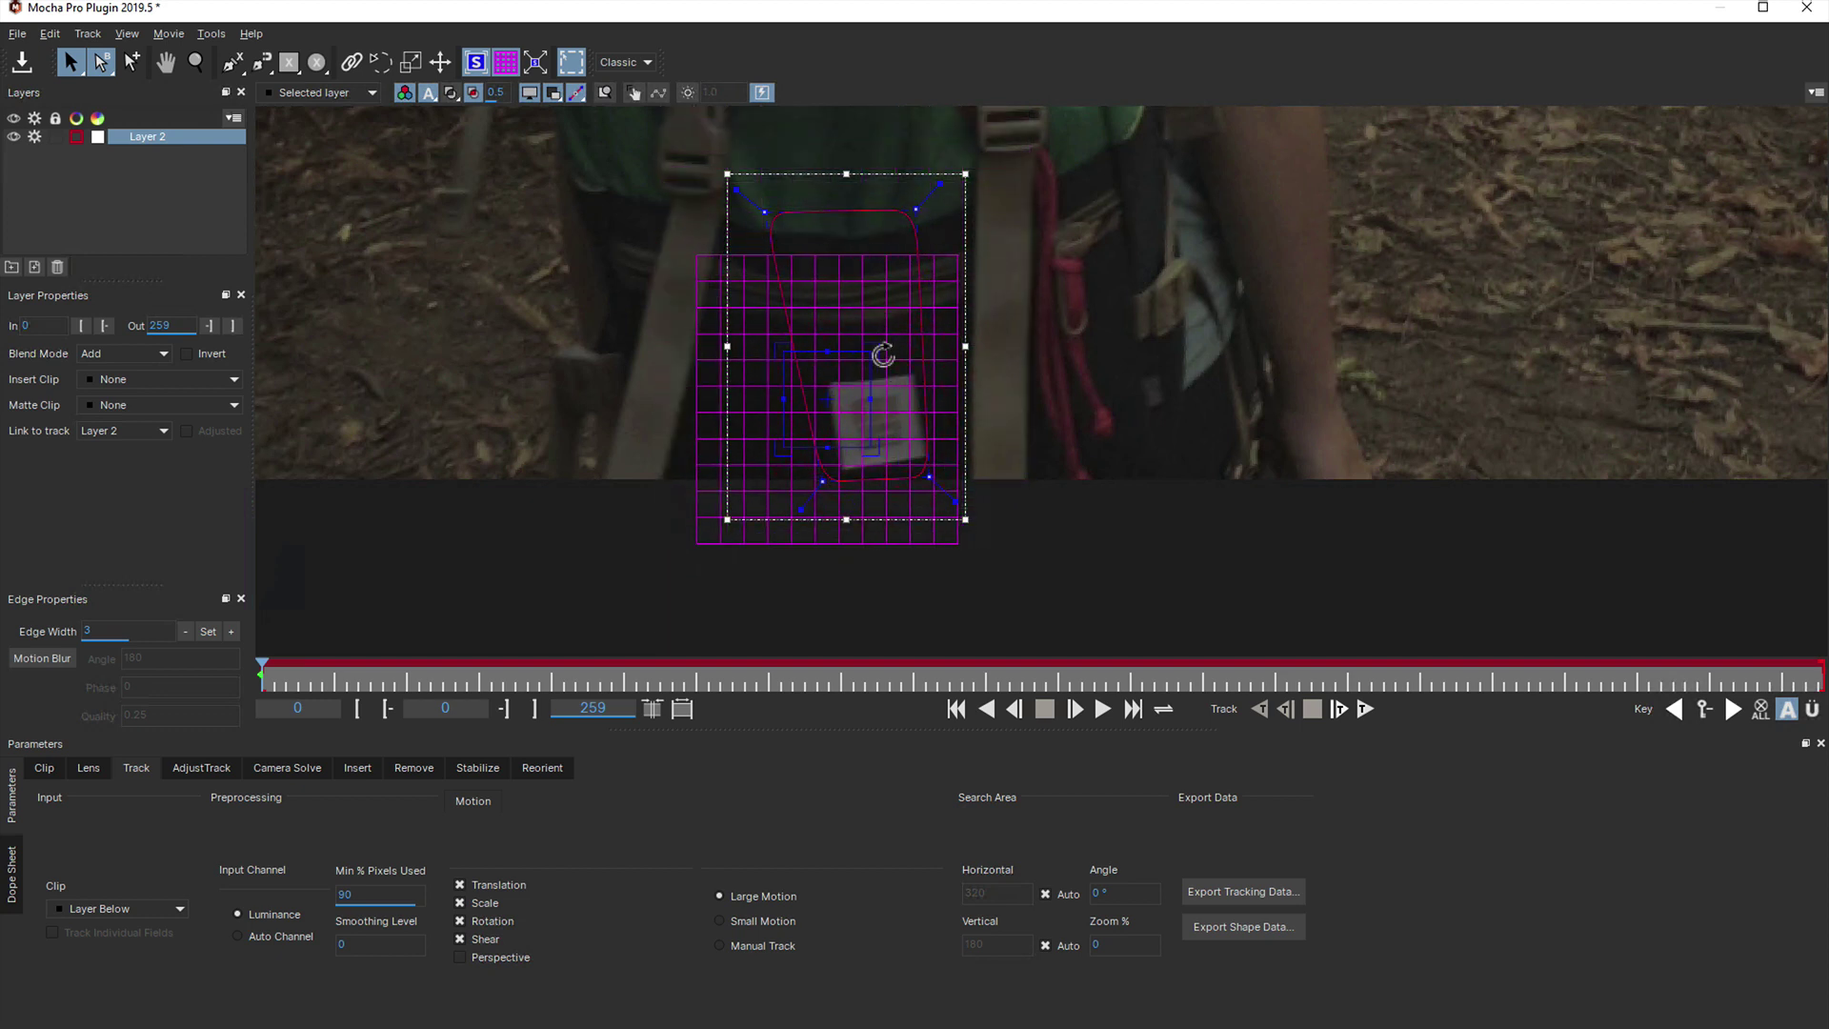
{"action": "mouse_move", "coordinate": [877, 327]}
{"action": "left_mouse_down"}
{"action": "mouse_move", "coordinate": [840, 405]}
{"action": "mouse_move", "coordinate": [873, 421]}
{"action": "left_mouse_up"}
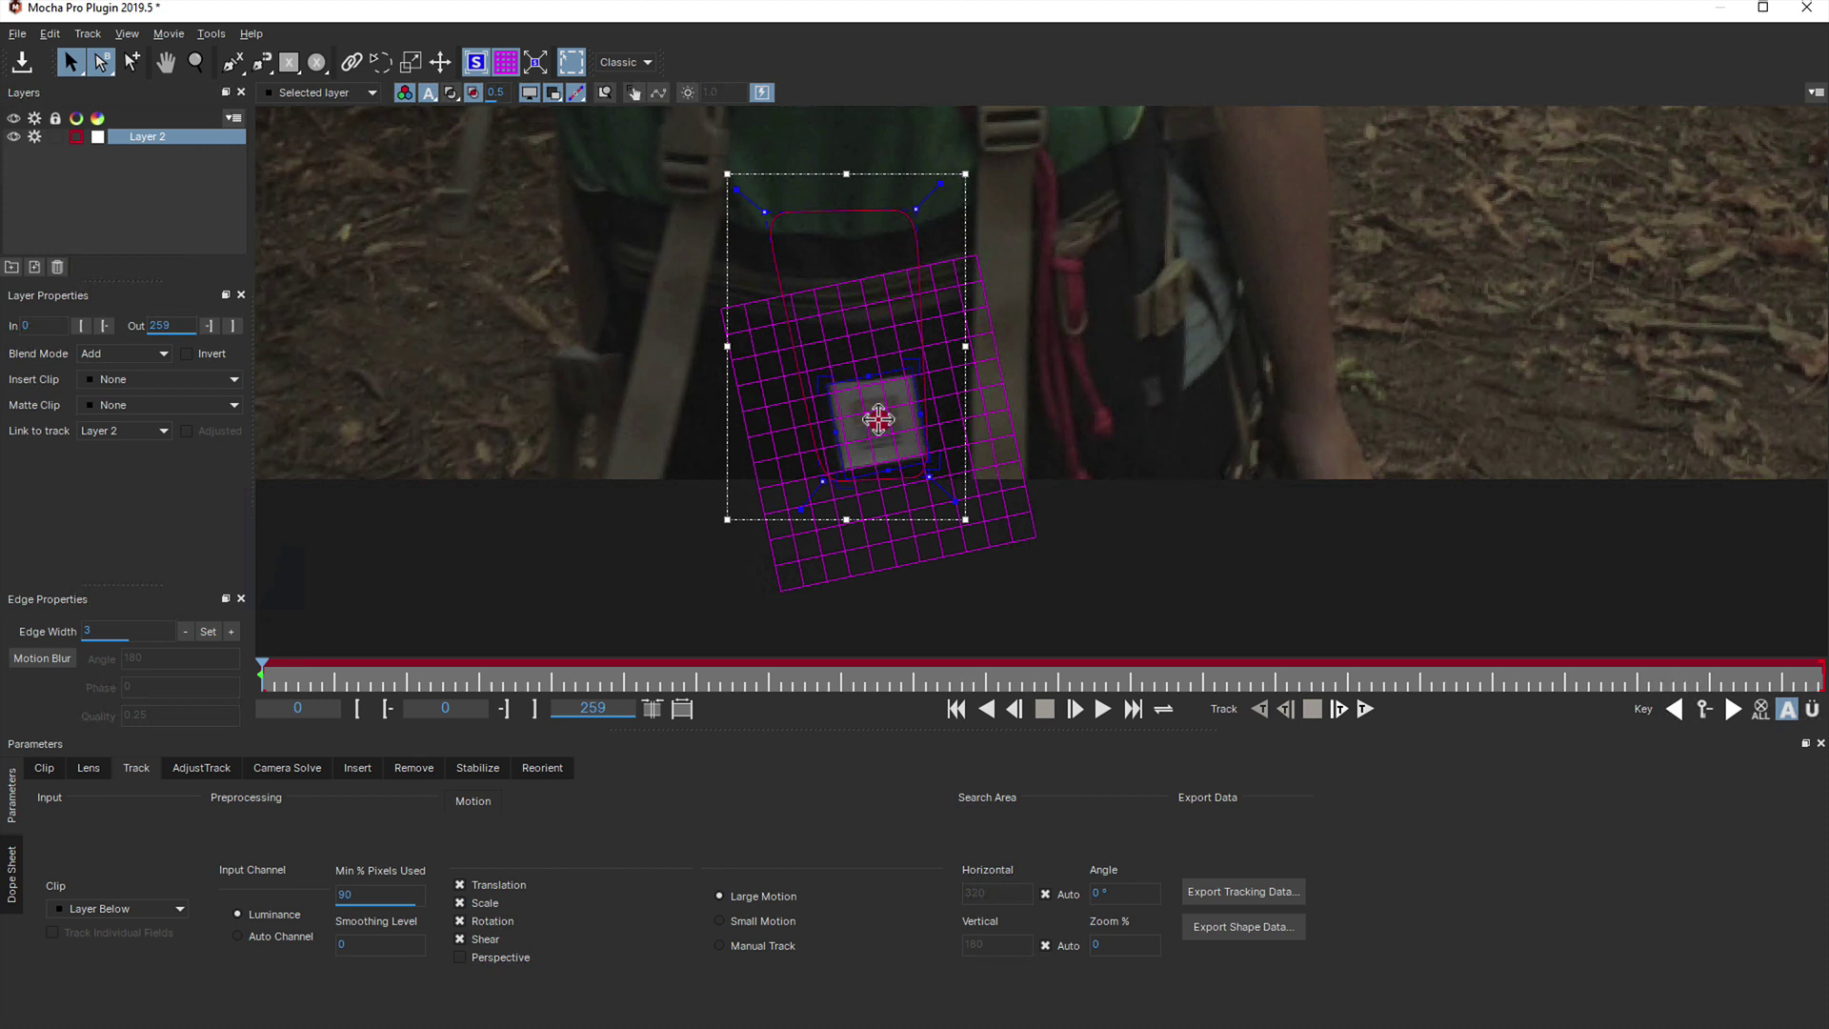
{"action": "left_click_drag", "start_coordinate": [926, 359], "coordinate": [881, 327]}
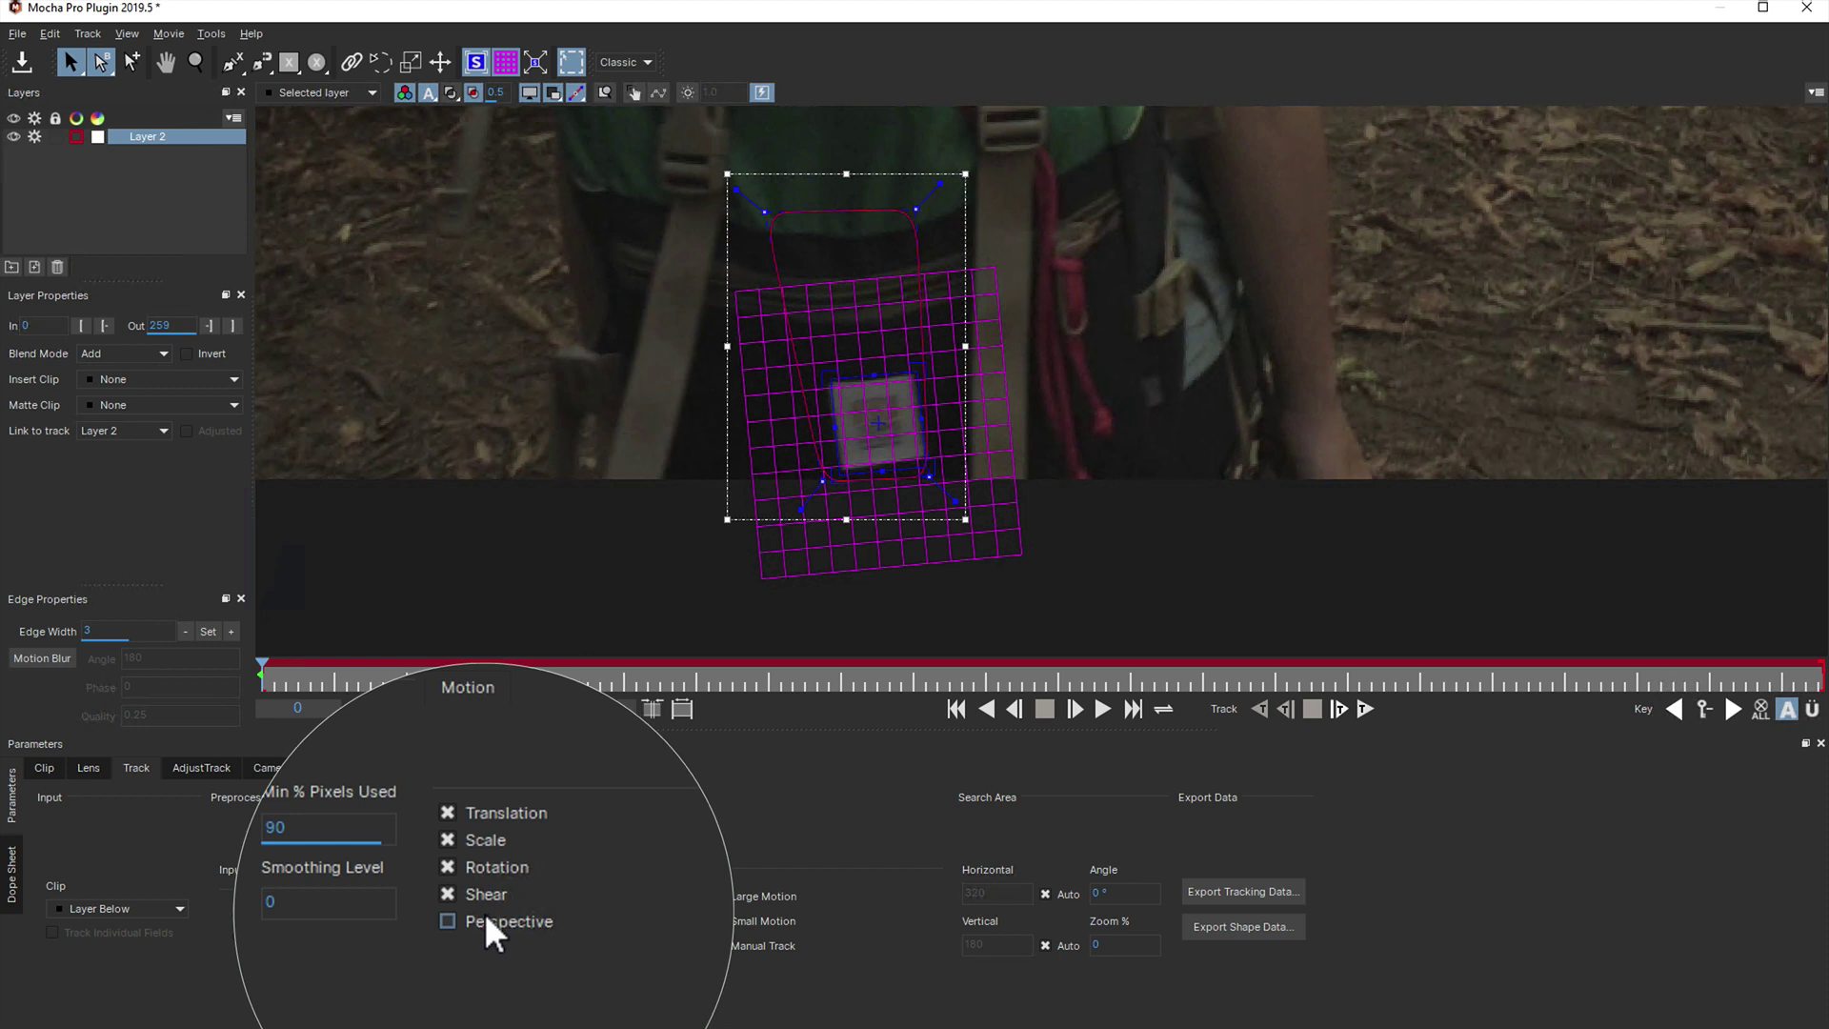
{"action": "left_click", "coordinate": [482, 955]}
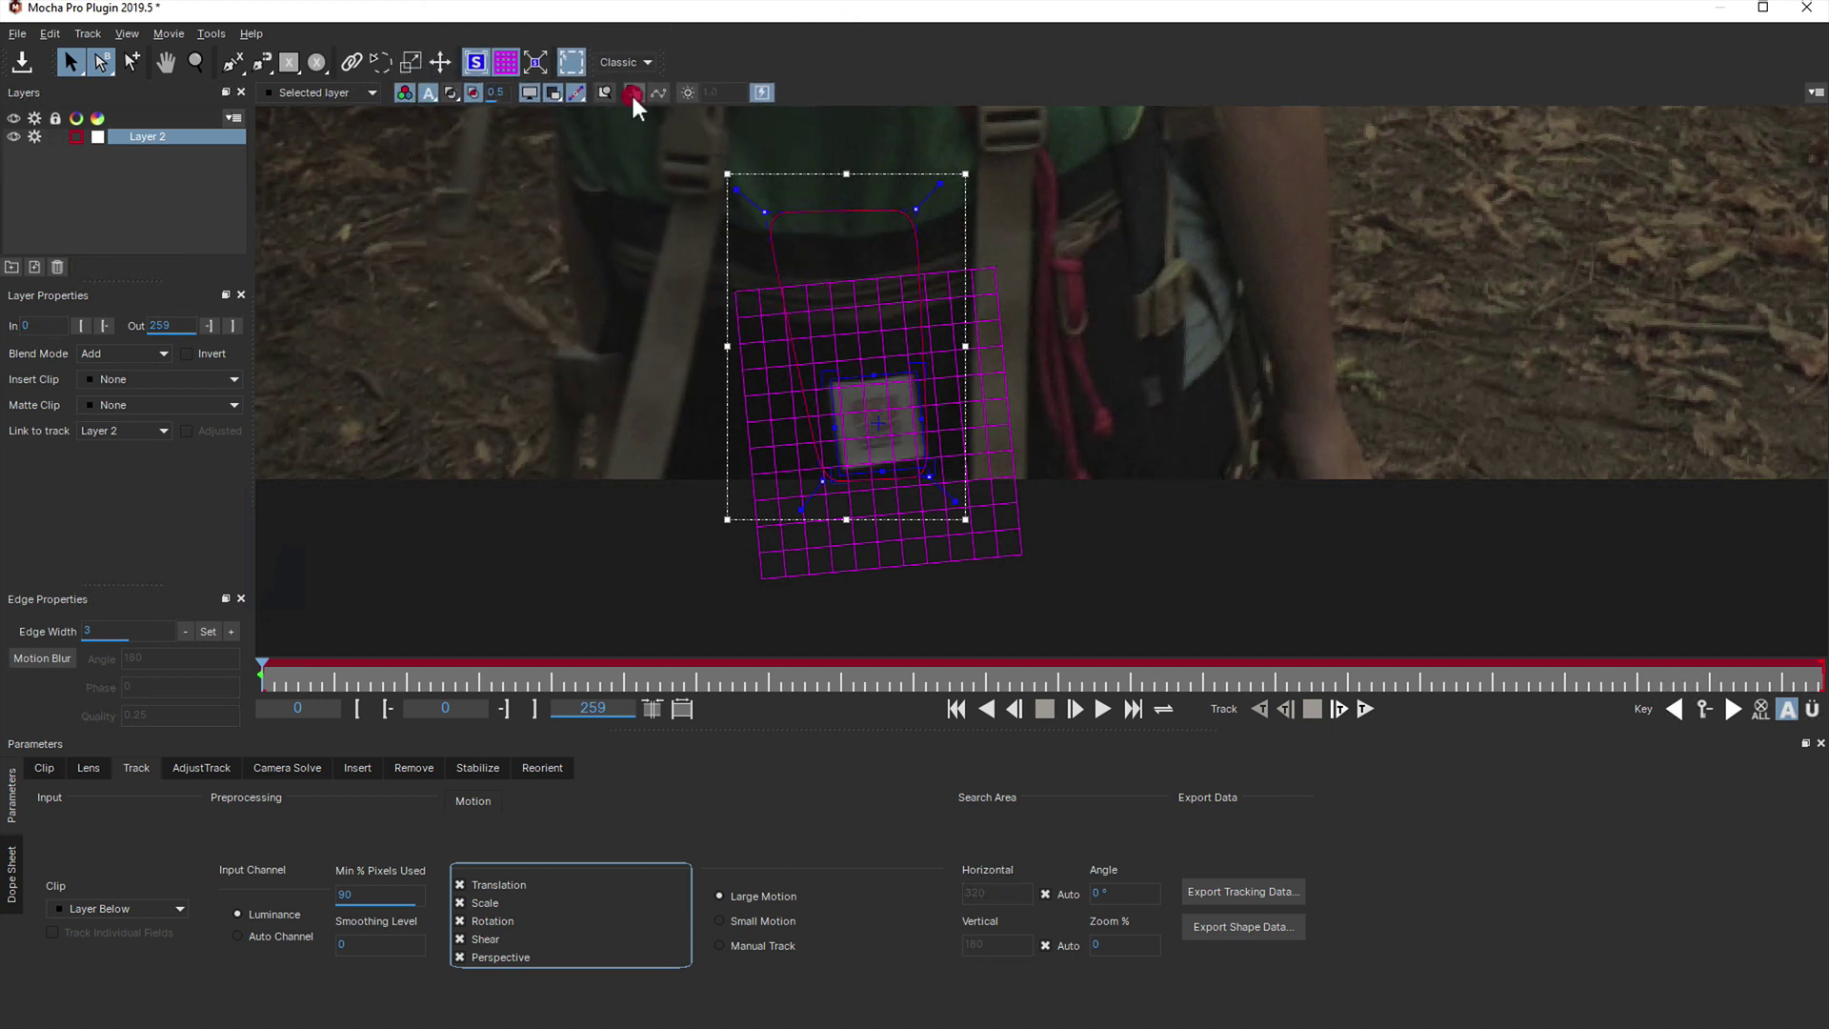
Track Layer 2 forward through the clip, return to frame 0, hide the grid, and fit the frame
{"action": "left_click", "coordinate": [634, 92]}
{"action": "left_click", "coordinate": [1367, 709]}
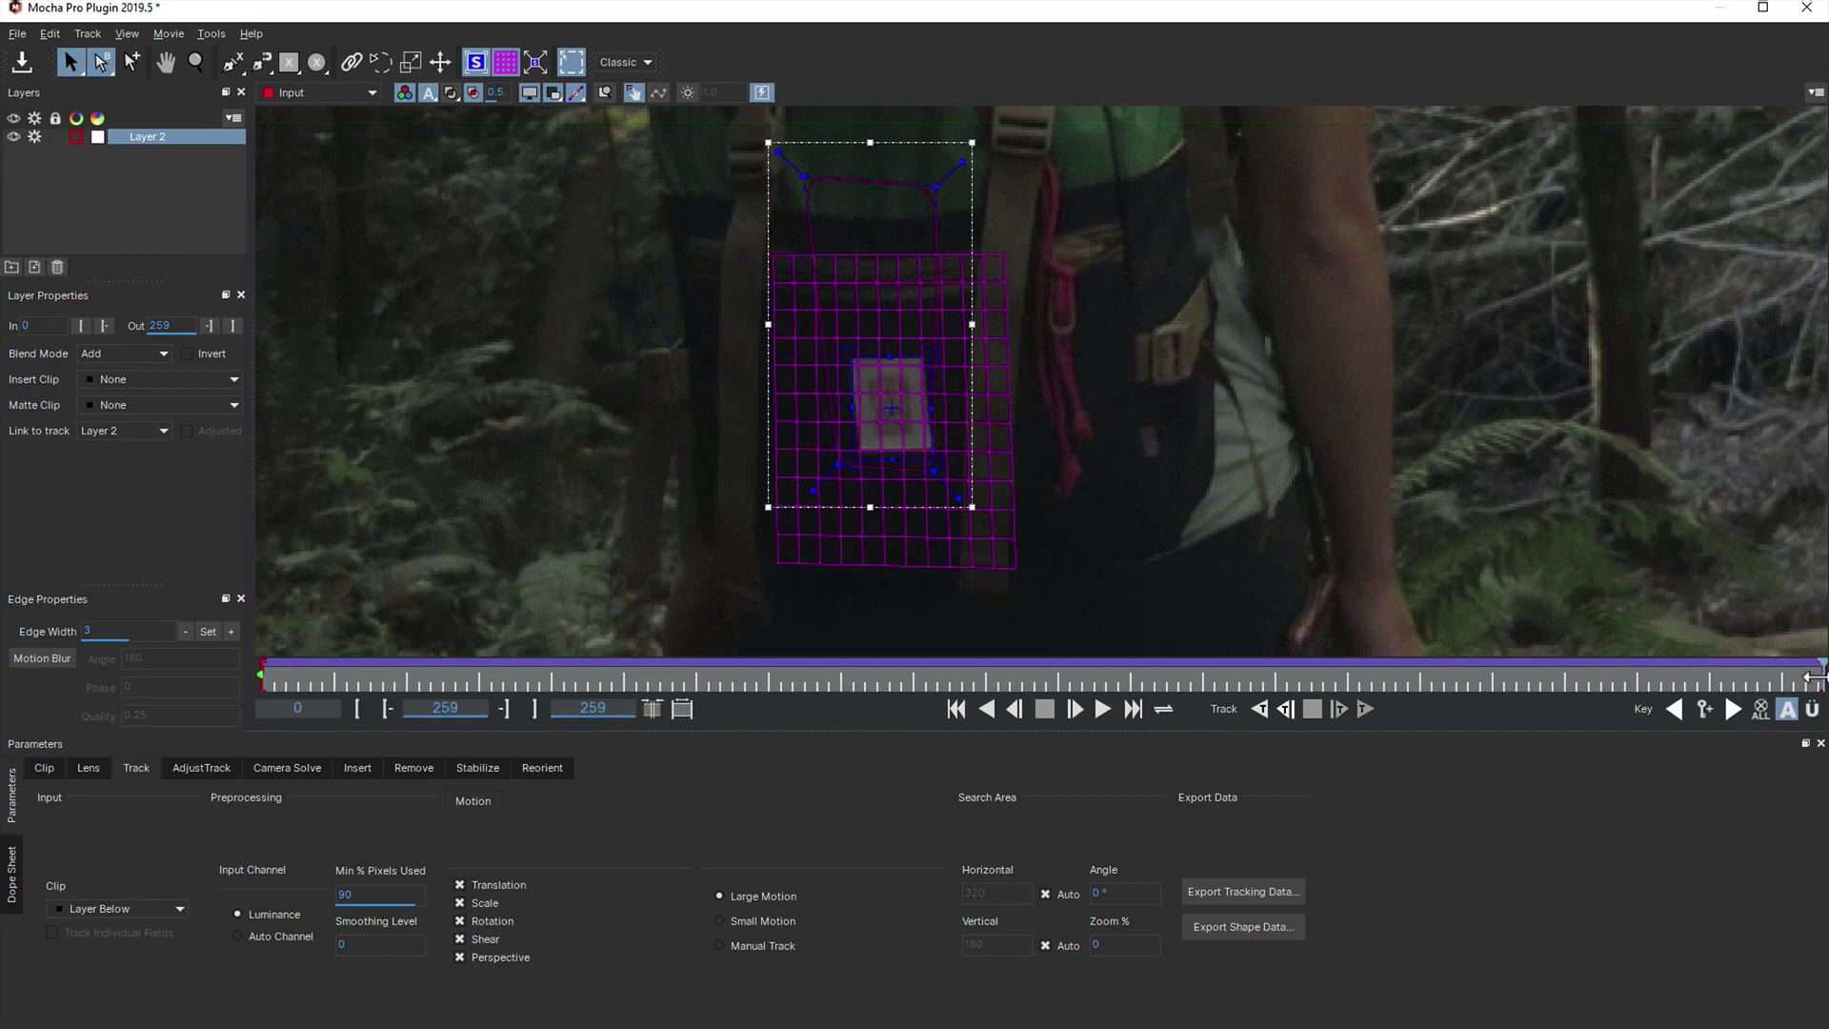
{"action": "left_click_drag", "start_coordinate": [1776, 681], "coordinate": [207, 724]}
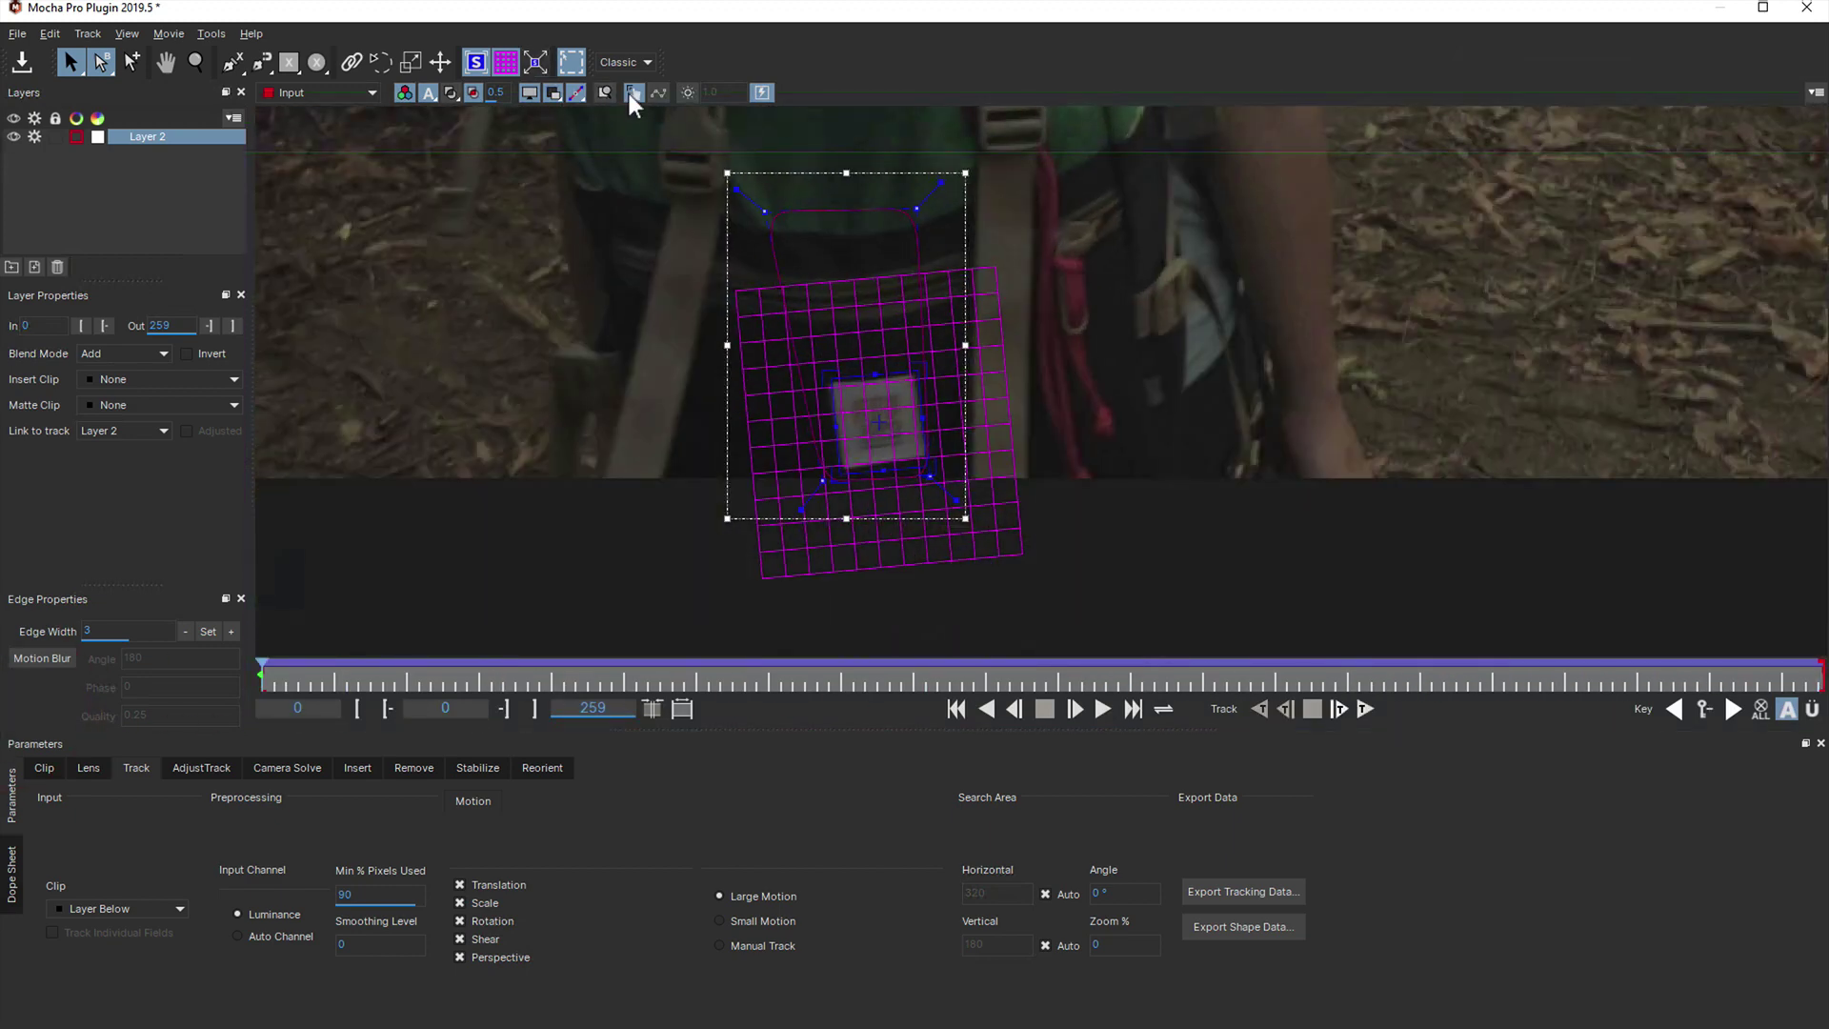
{"action": "left_click", "coordinate": [507, 62]}
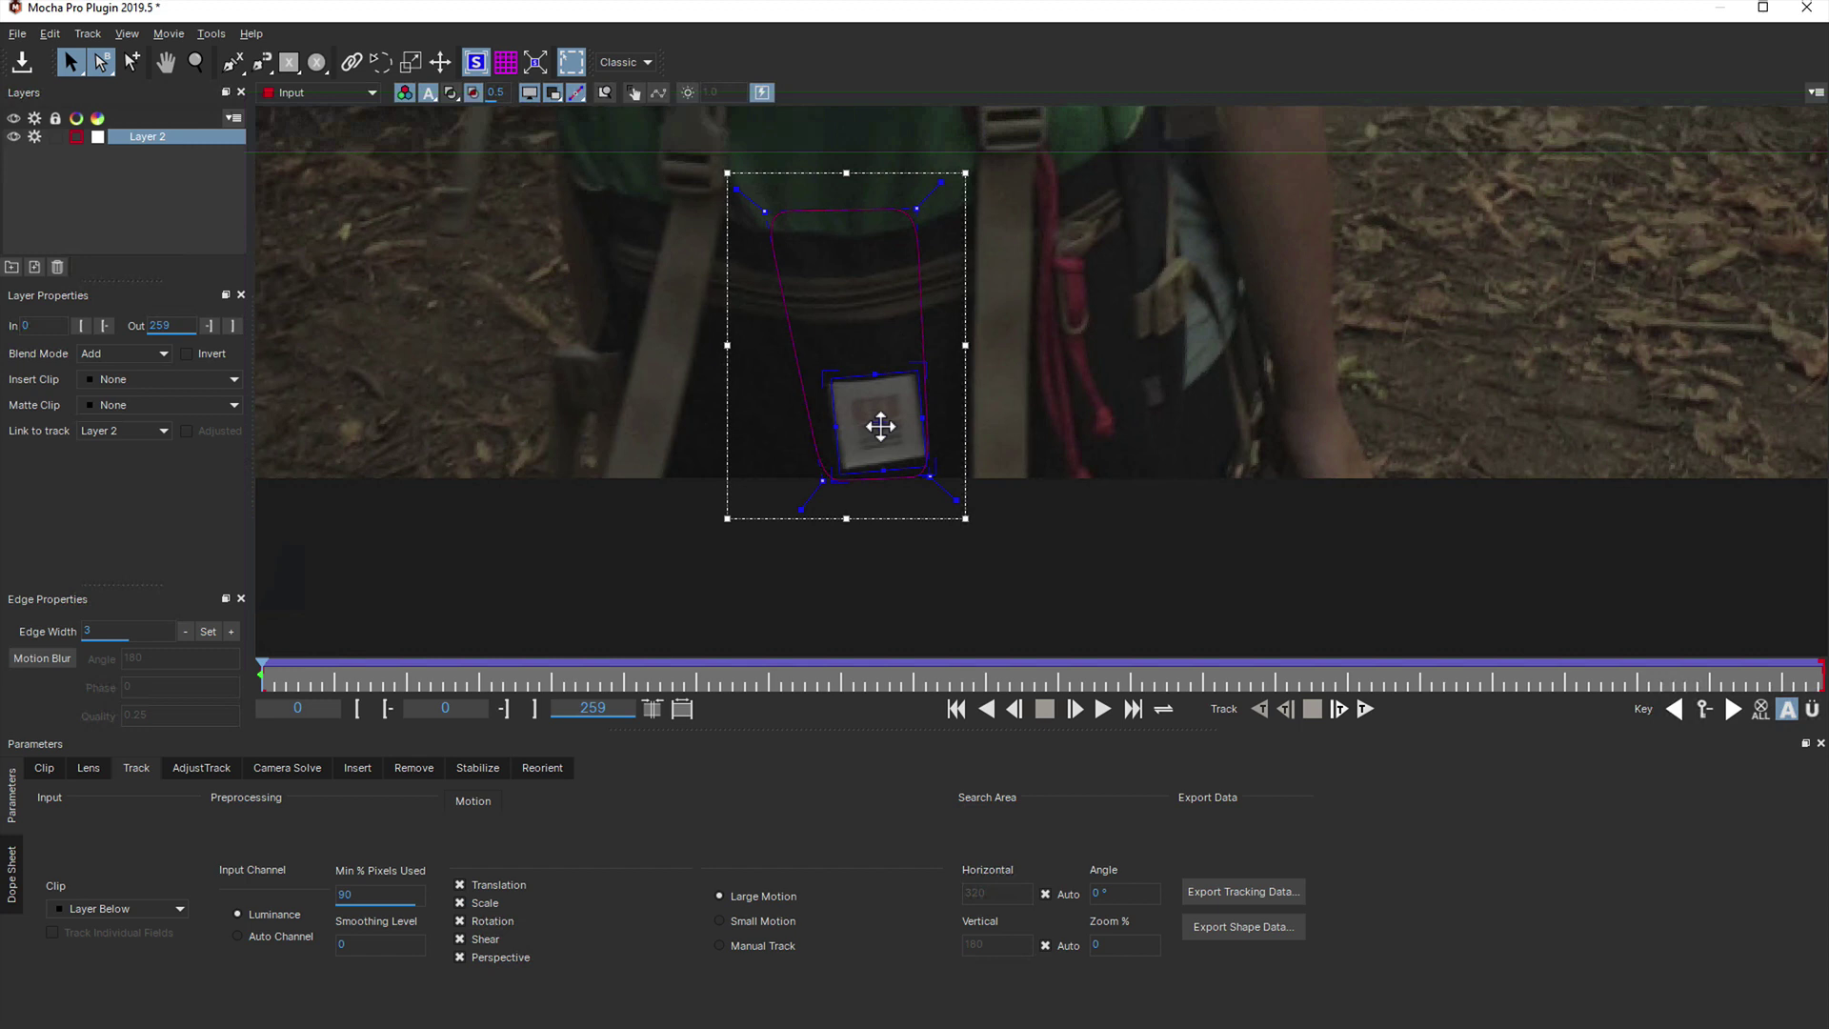
{"action": "key", "text": "shift"}
{"action": "key", "text": "shift+8"}
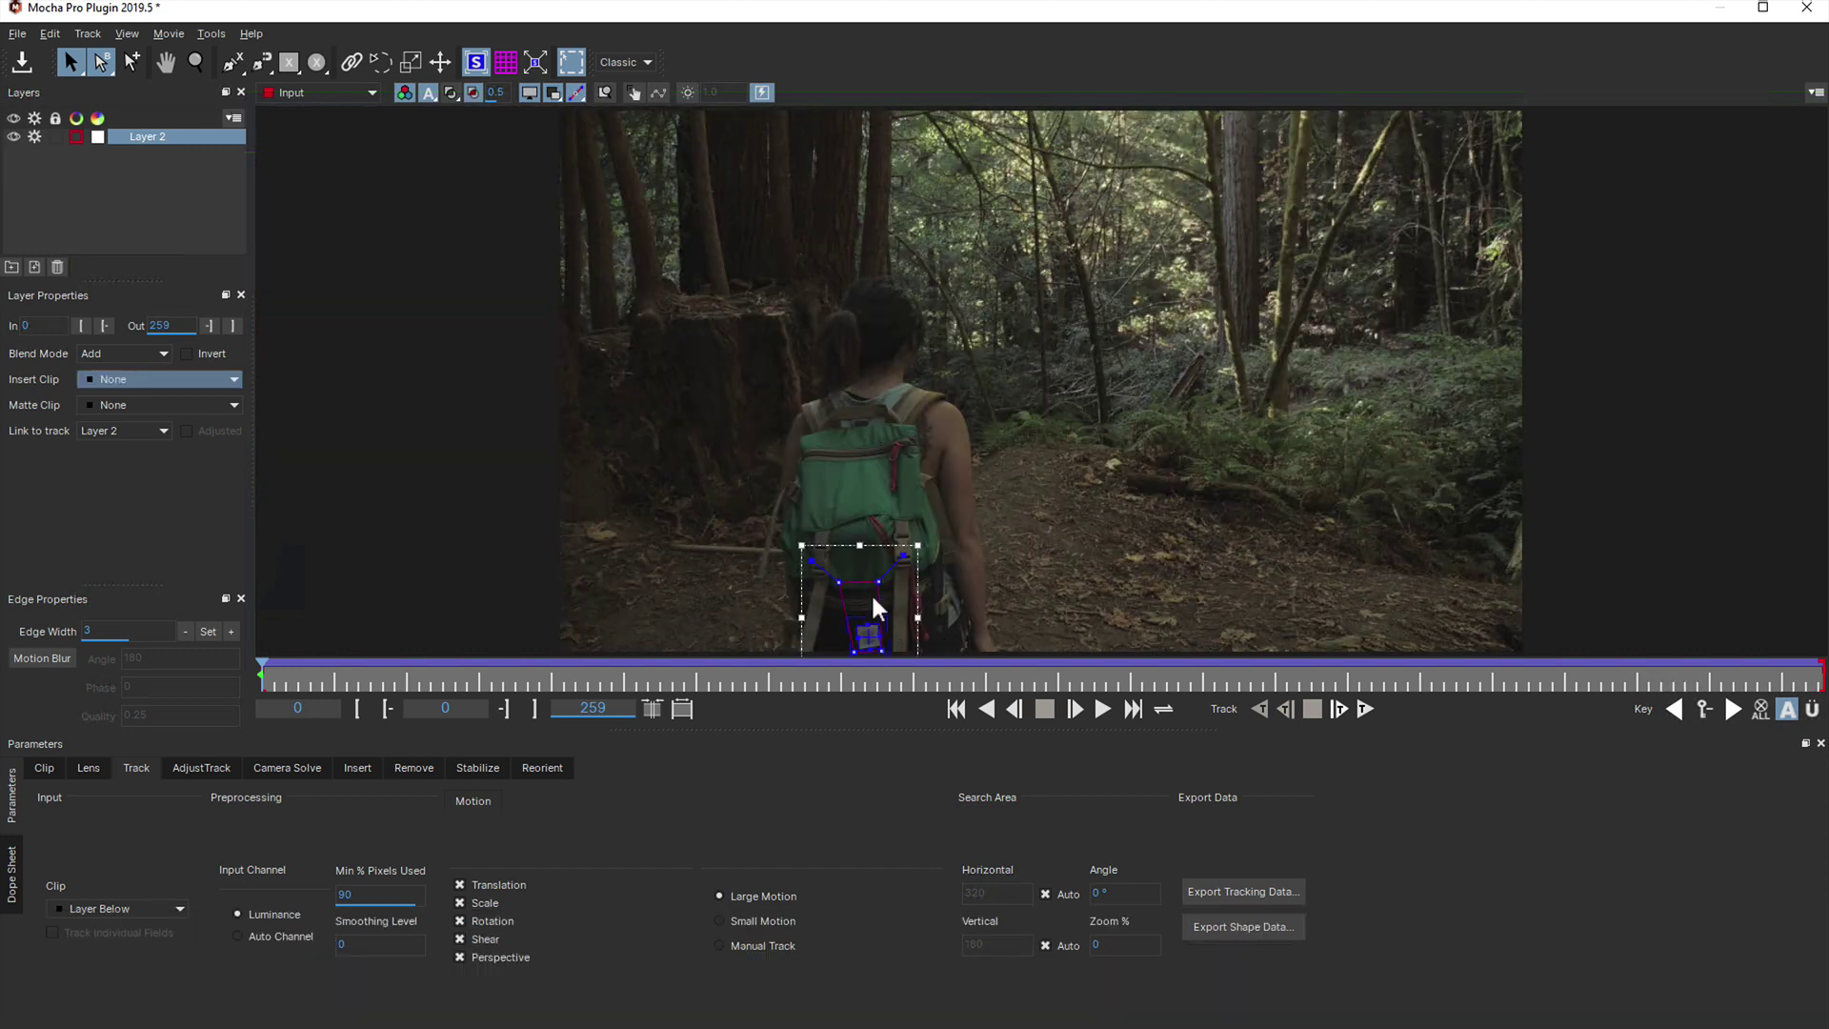
Rename Layer 2 to 'bag track'
{"action": "key", "text": "z"}
{"action": "double_click", "coordinate": [185, 143]}
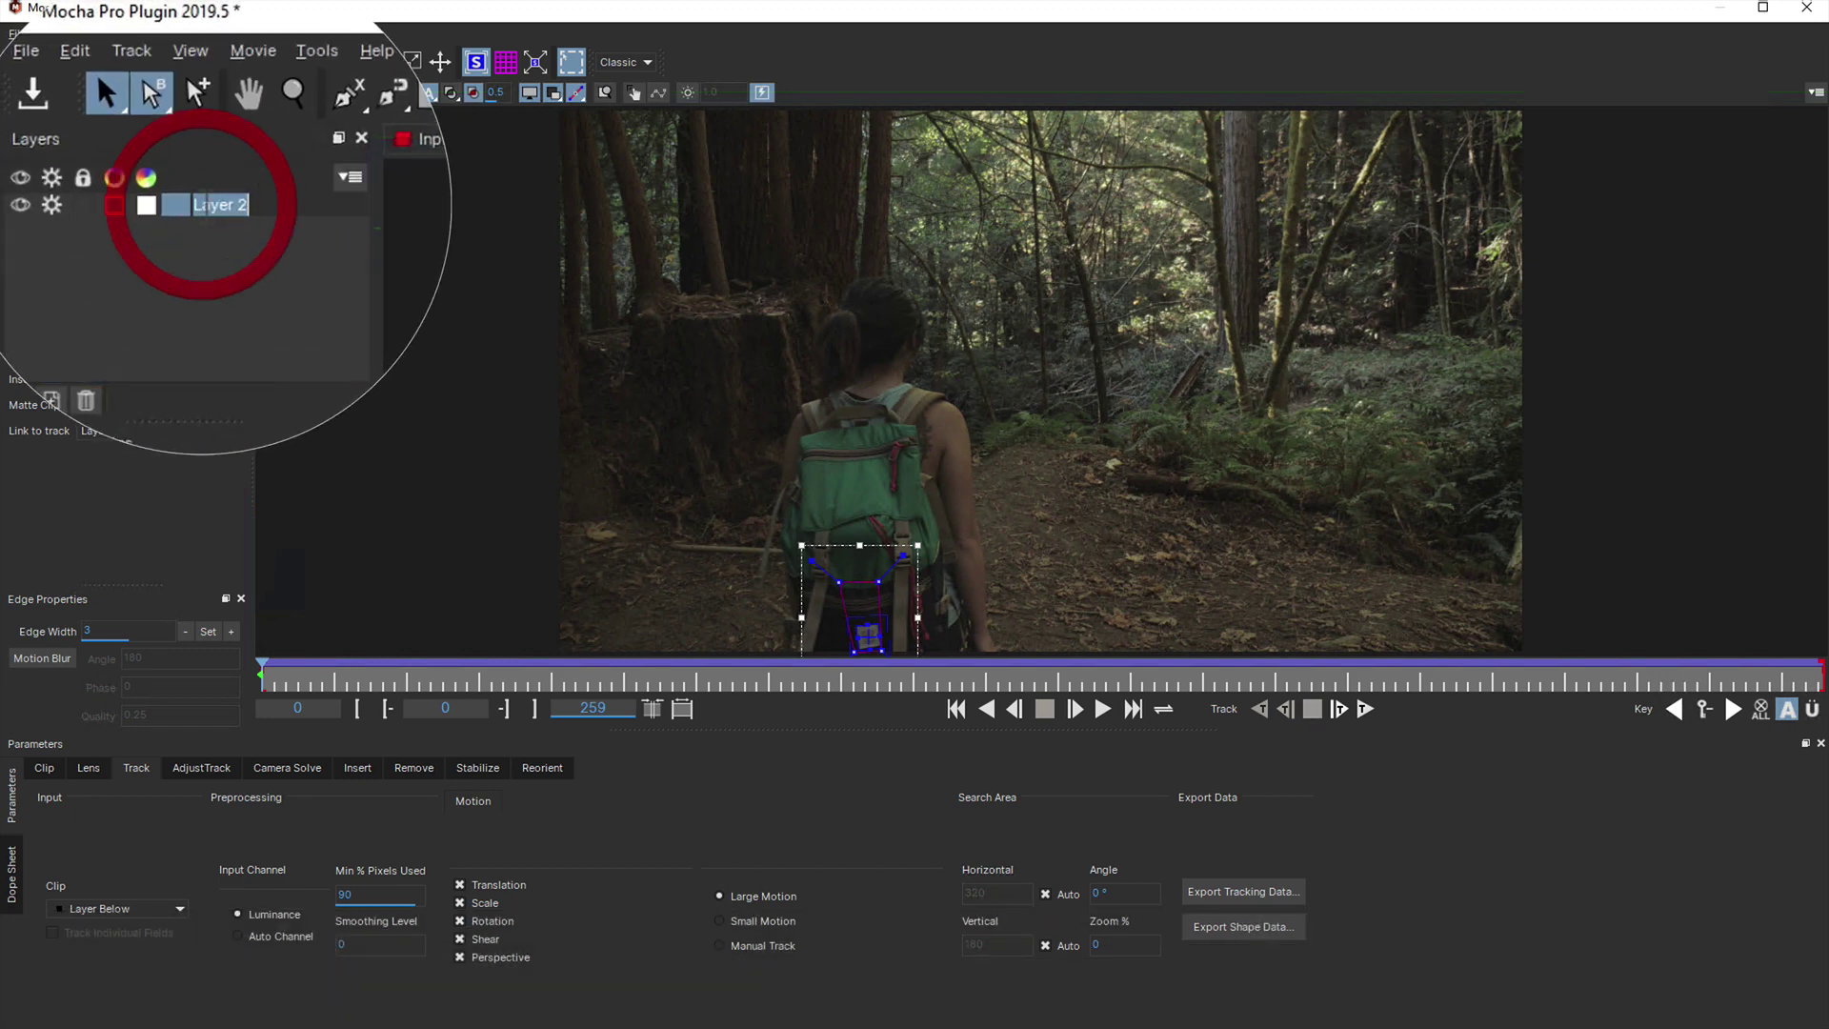
{"action": "type", "text": "bag track"}
{"action": "key", "text": "Return"}
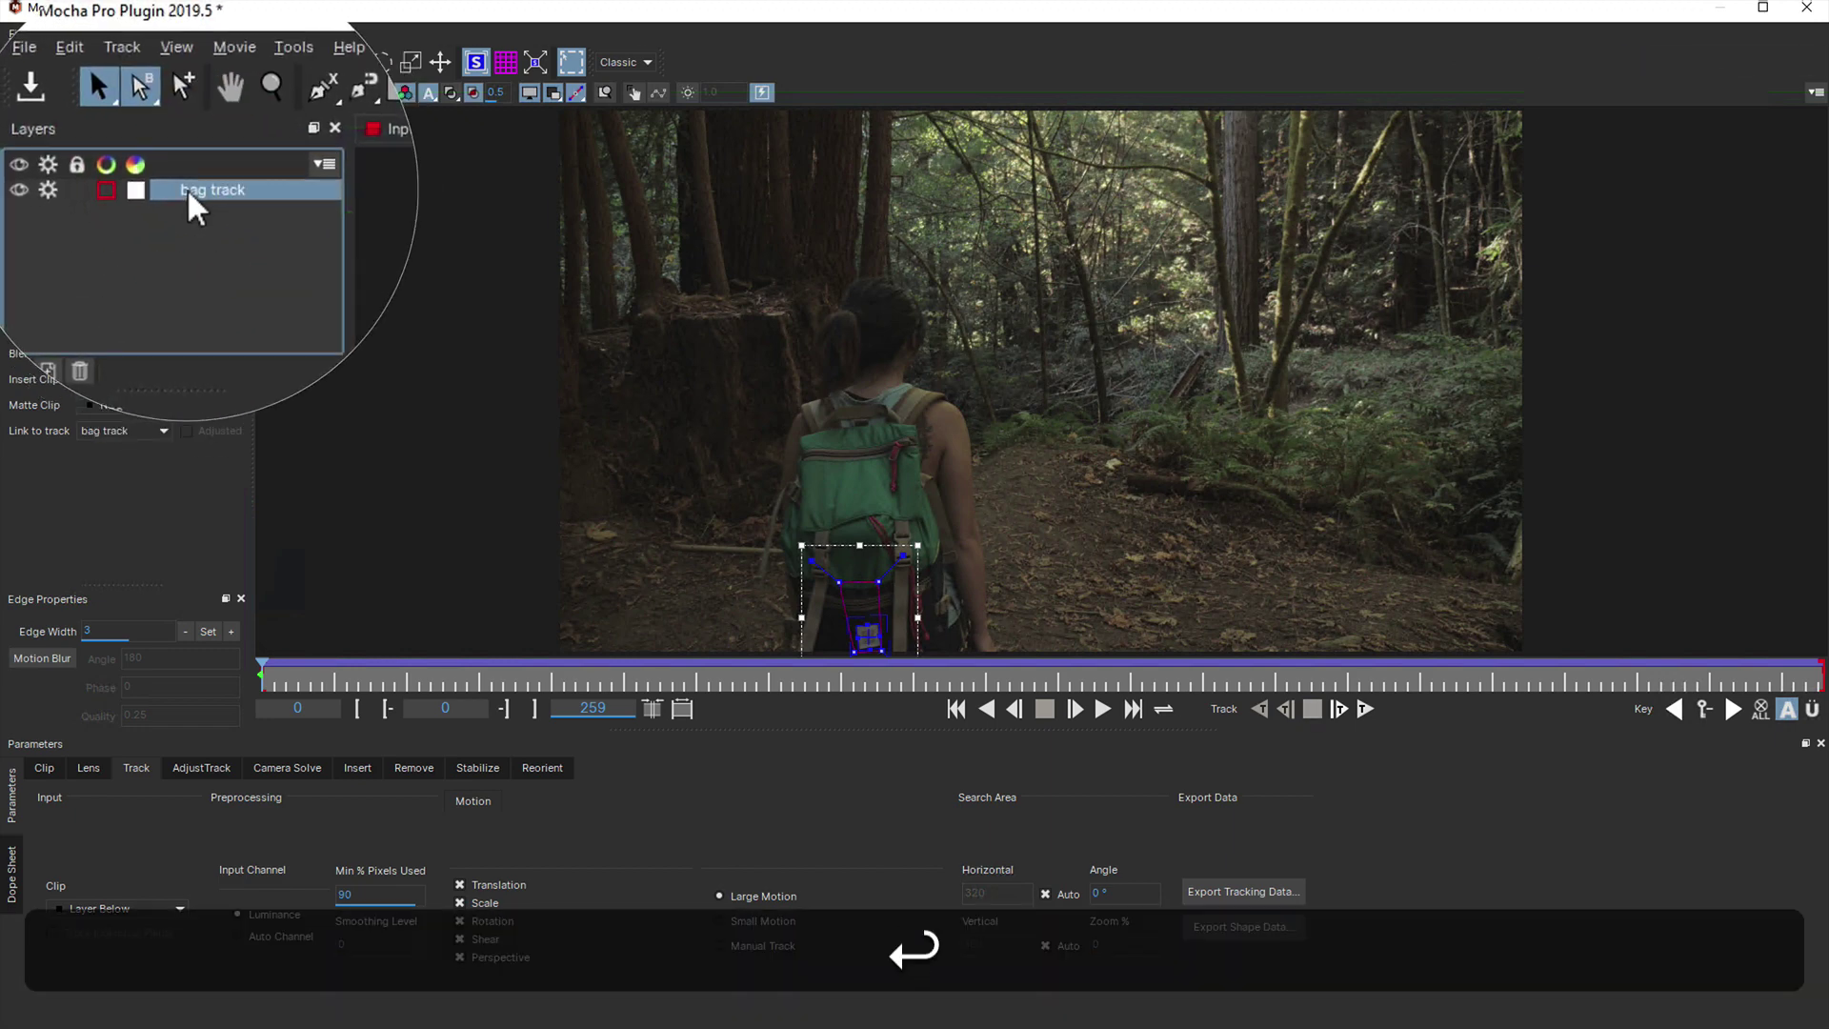
{"action": "key", "text": "z"}
Zoom in on the logo patch, hide the planar surface, and turn off bag track's outline
{"action": "left_click", "coordinate": [866, 327]}
{"action": "key", "text": "x"}
{"action": "key", "text": "z"}
{"action": "left_click", "coordinate": [866, 387]}
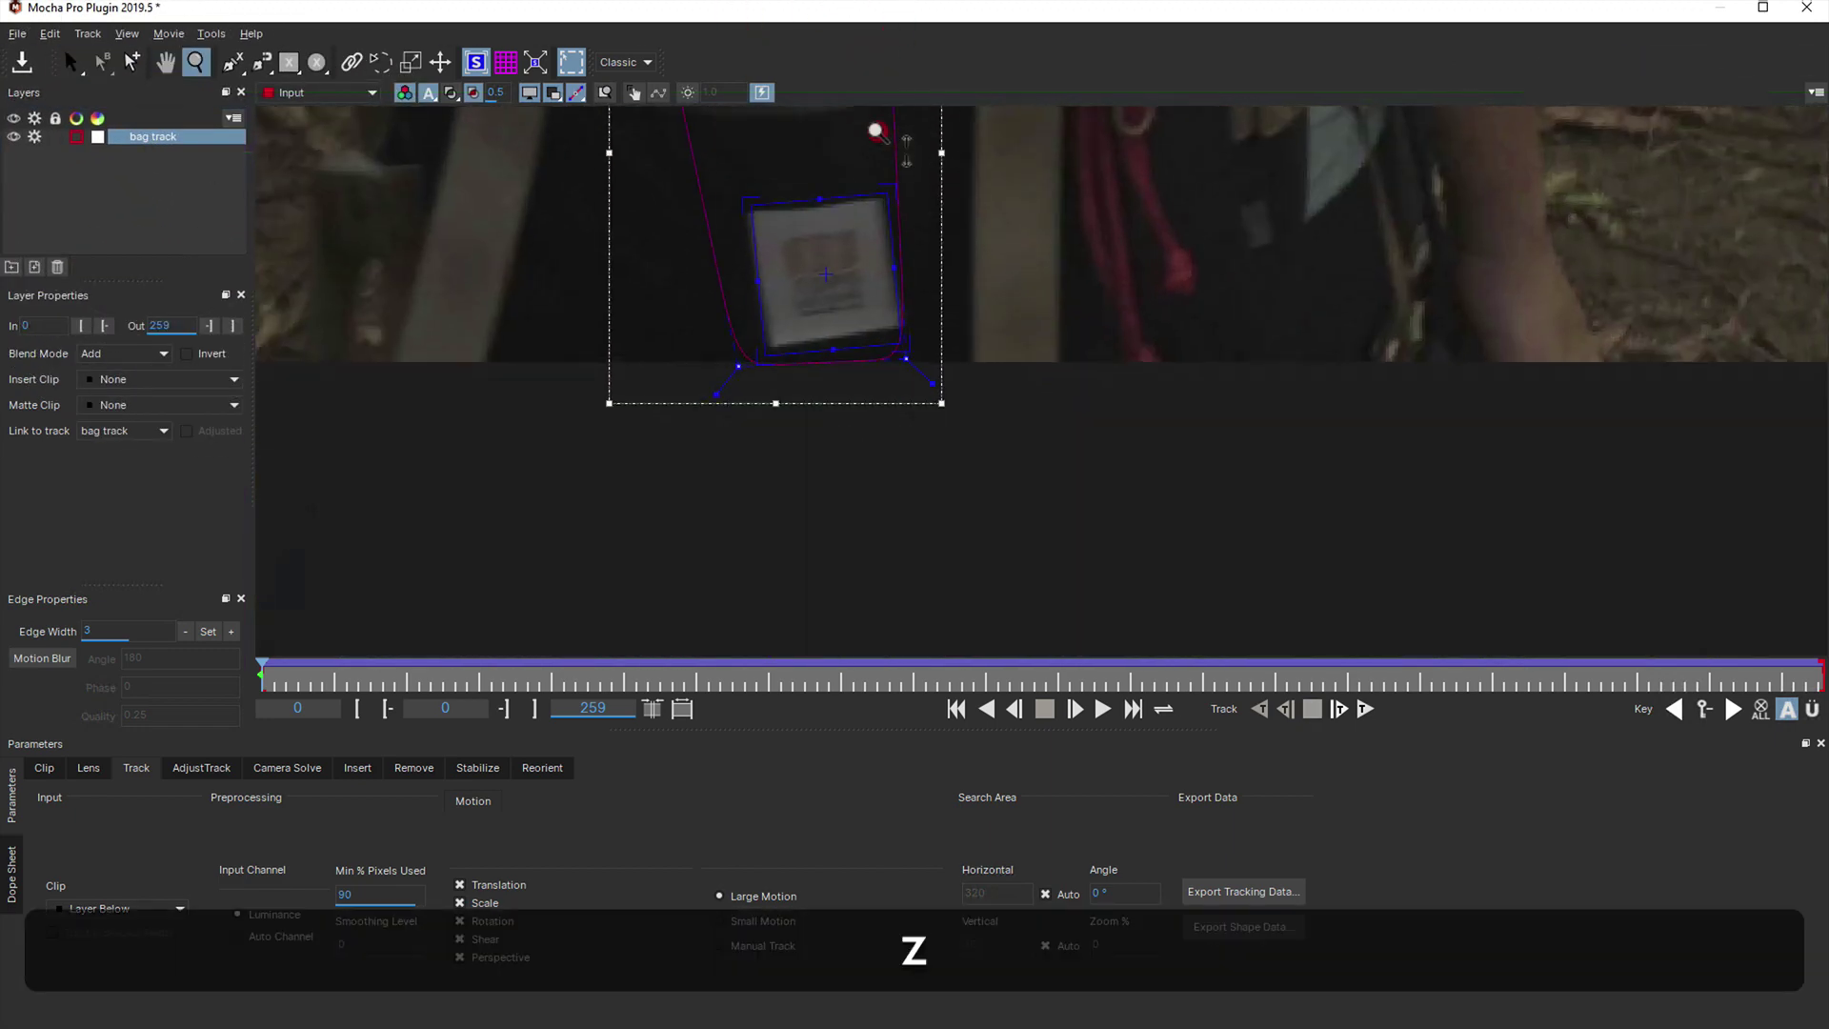
{"action": "key", "text": "x"}
{"action": "left_click_drag", "start_coordinate": [866, 387], "coordinate": [899, 276]}
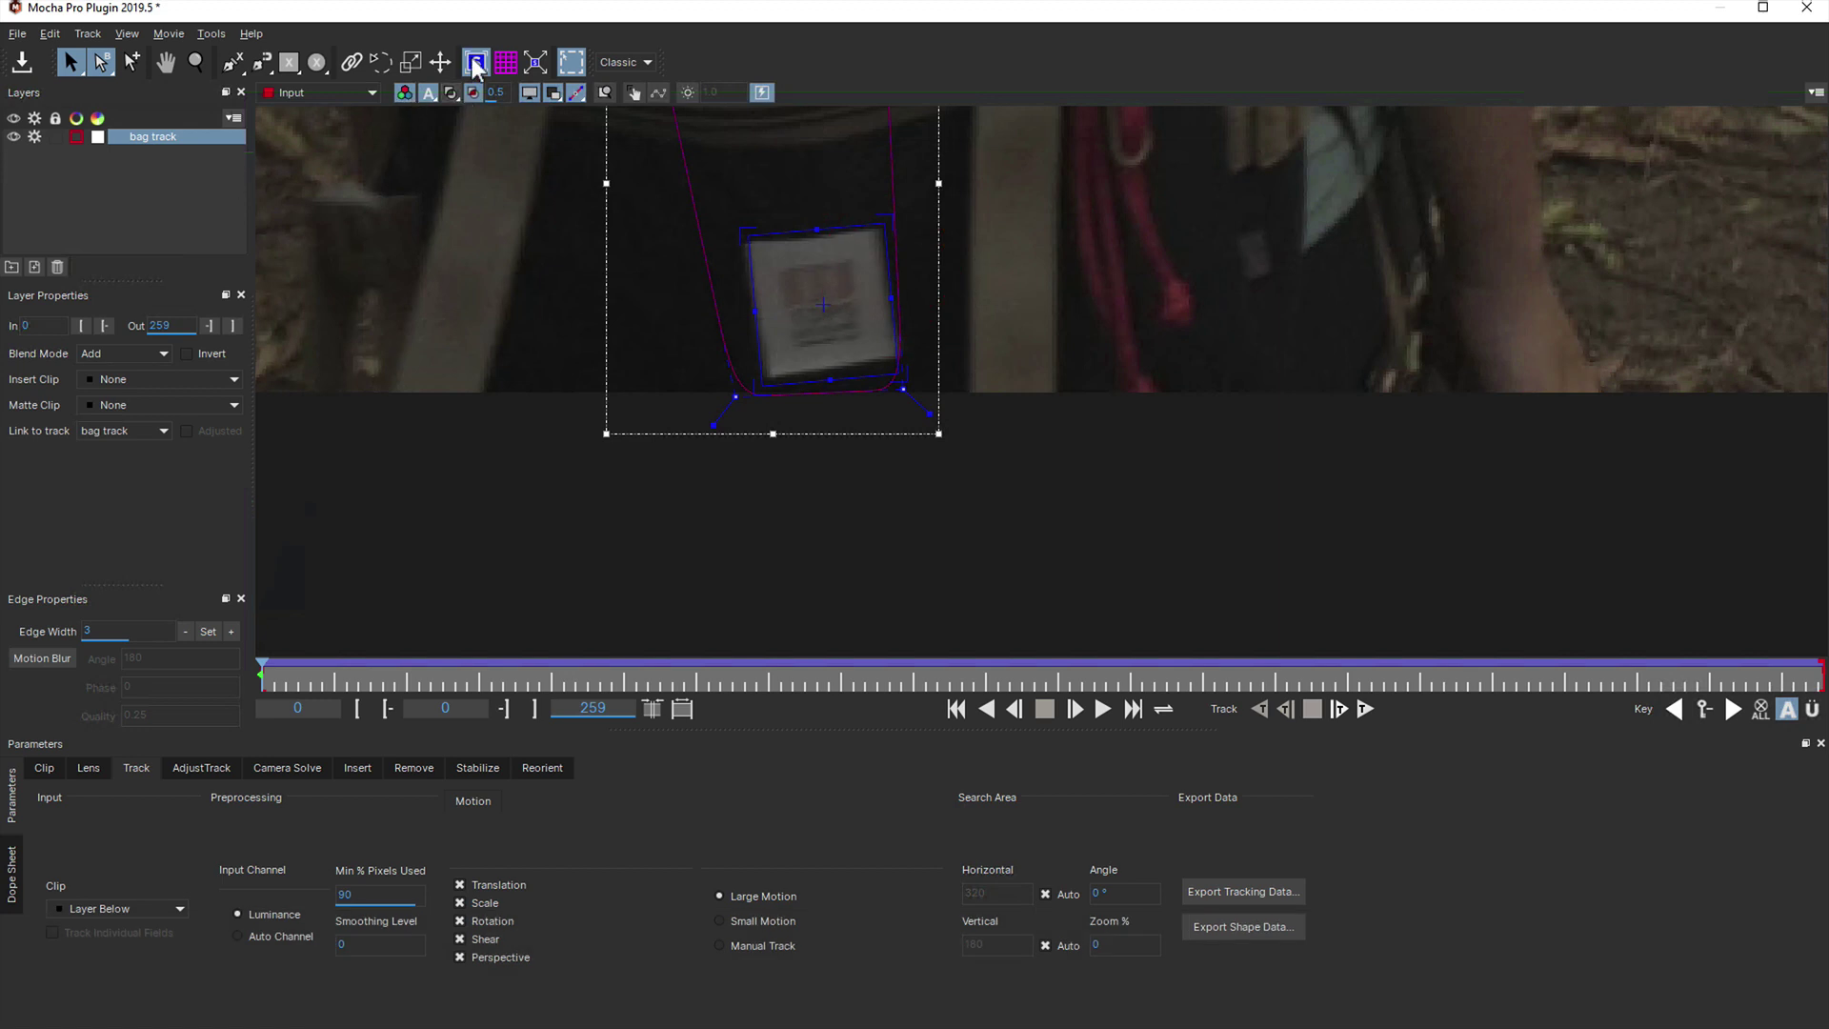
{"action": "left_click", "coordinate": [472, 63]}
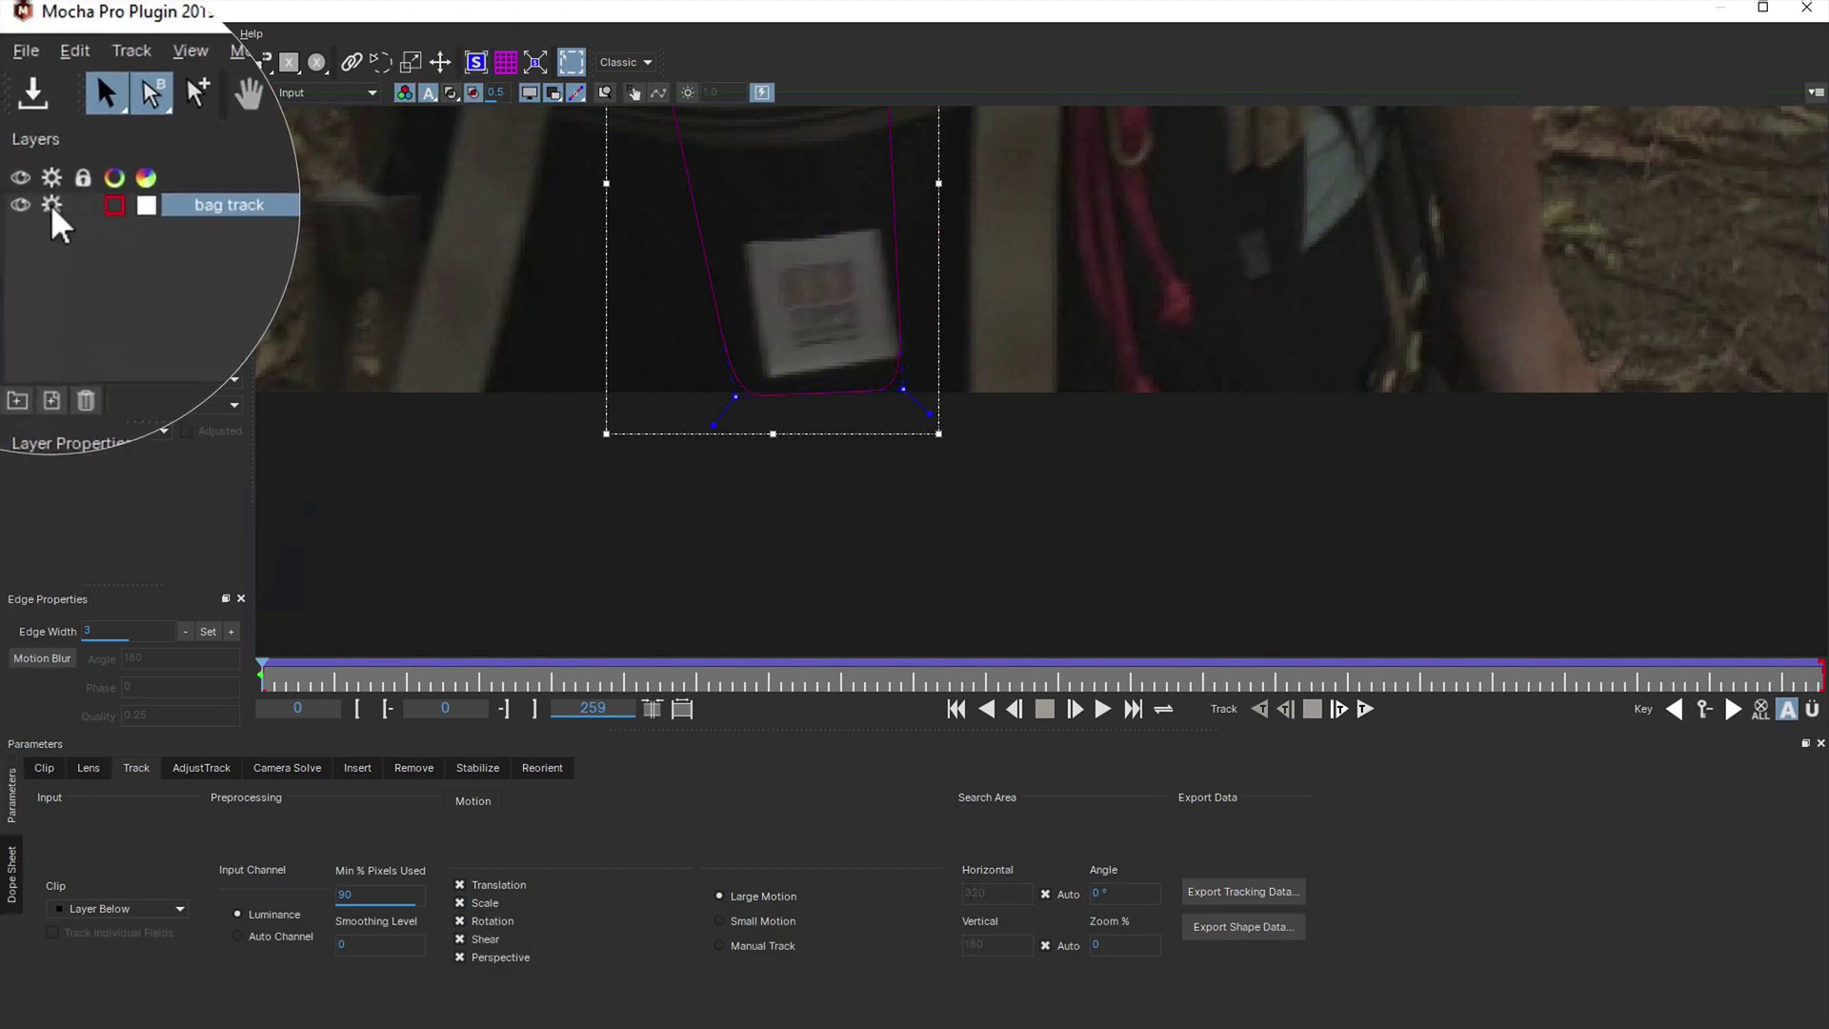
{"action": "left_click", "coordinate": [52, 210]}
Draw a Layer 3 X-spline tightly around the logo patch and adjust its right and bottom-right edges
{"action": "left_click", "coordinate": [234, 63]}
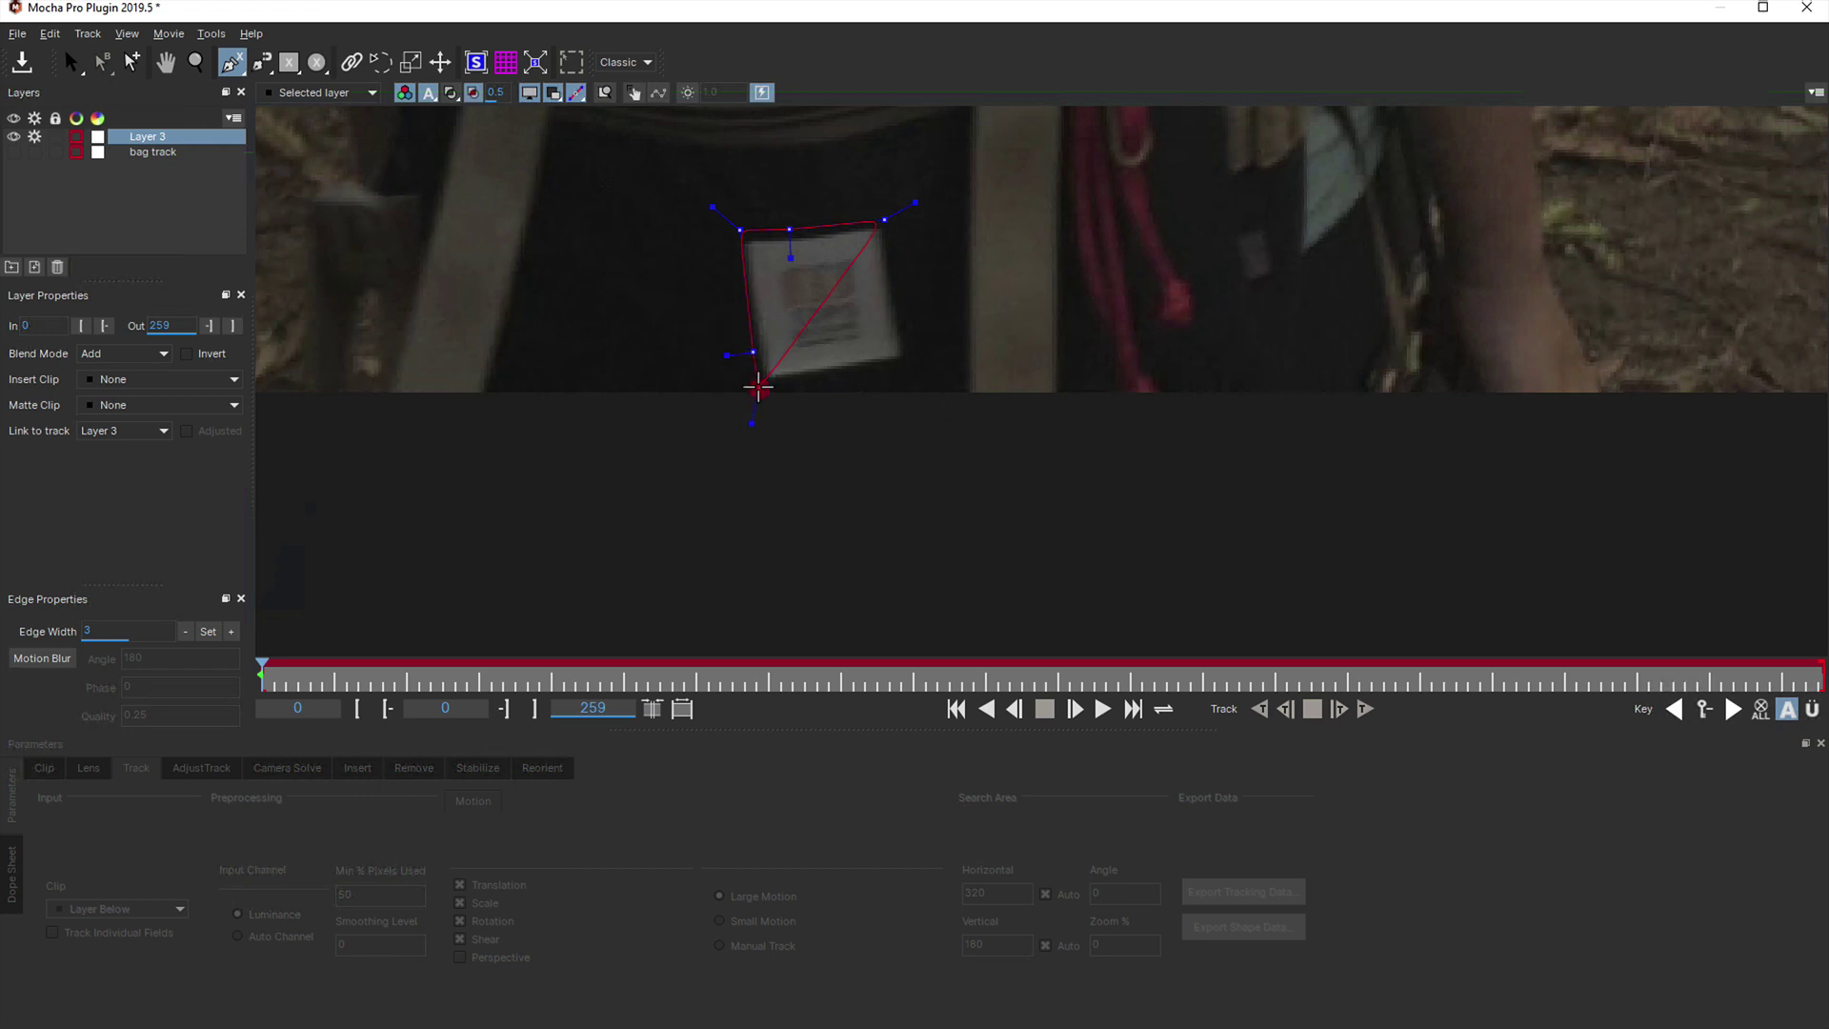
{"action": "left_click_drag", "start_coordinate": [835, 378], "coordinate": [854, 376]}
{"action": "left_click_drag", "start_coordinate": [909, 368], "coordinate": [904, 337]}
{"action": "key", "text": "s"}
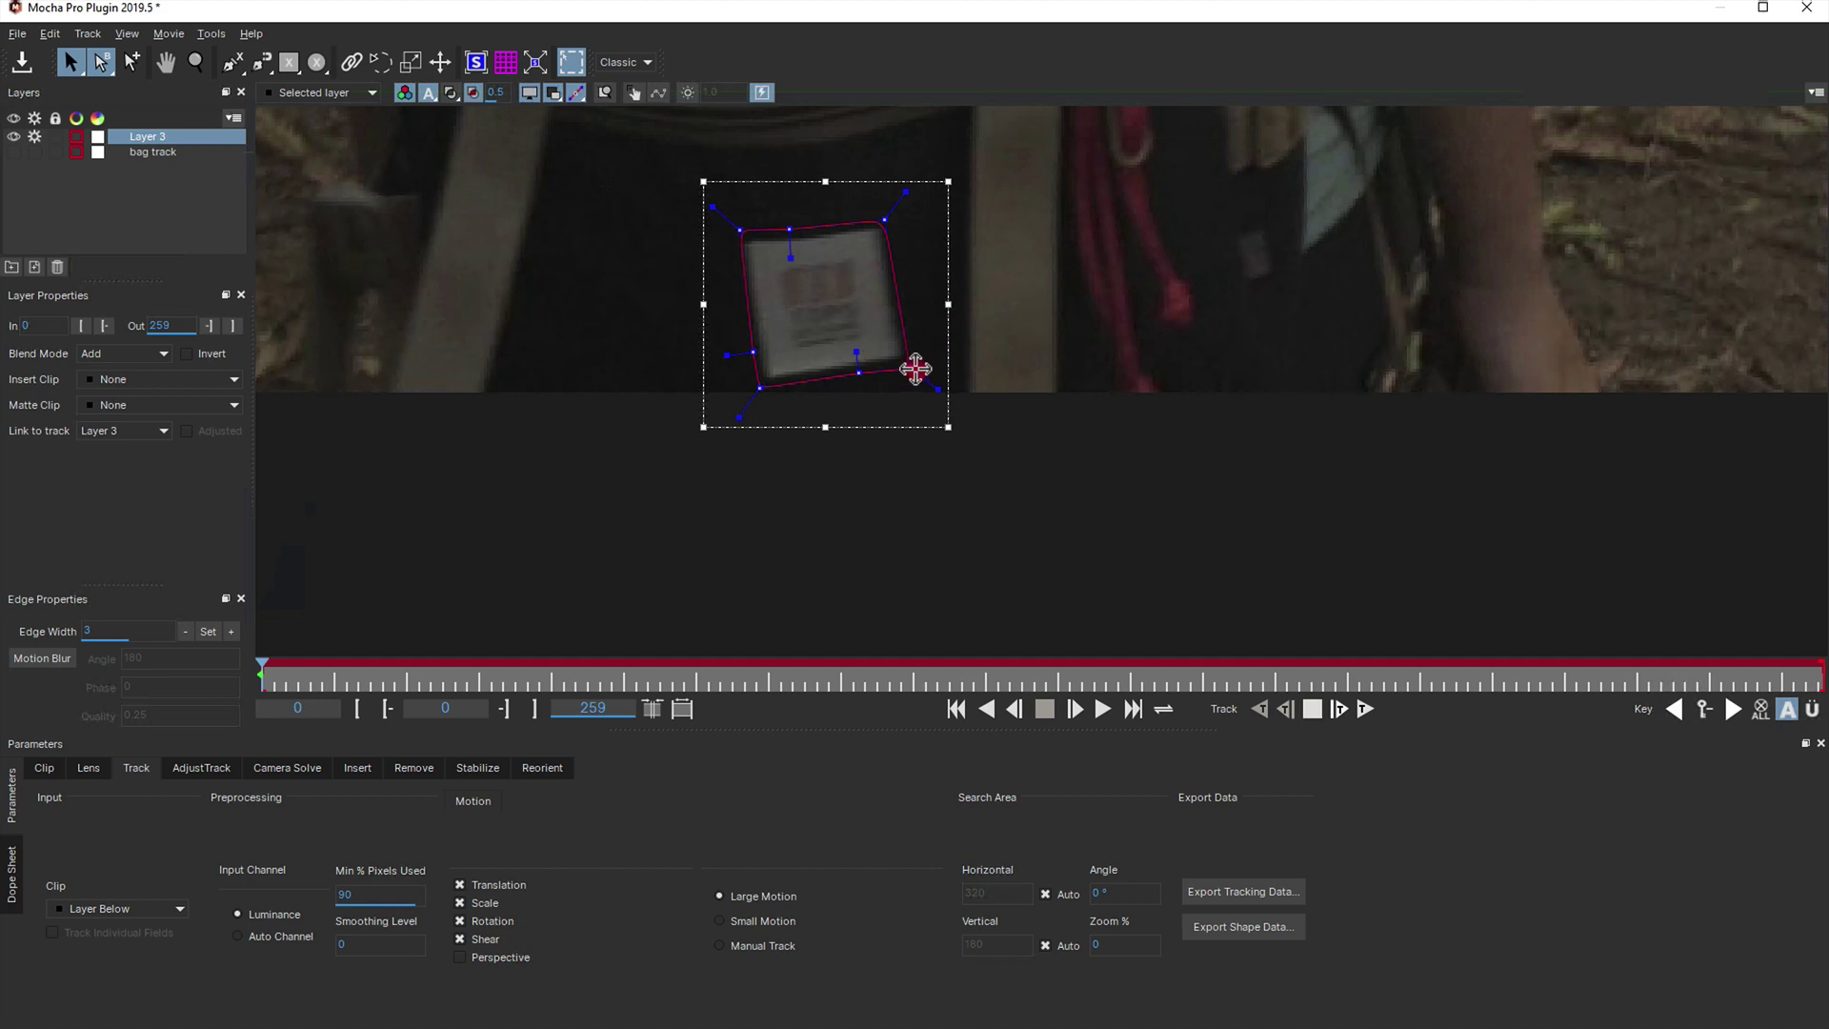
{"action": "double_click", "coordinate": [149, 136]}
{"action": "type", "text": "rem"}
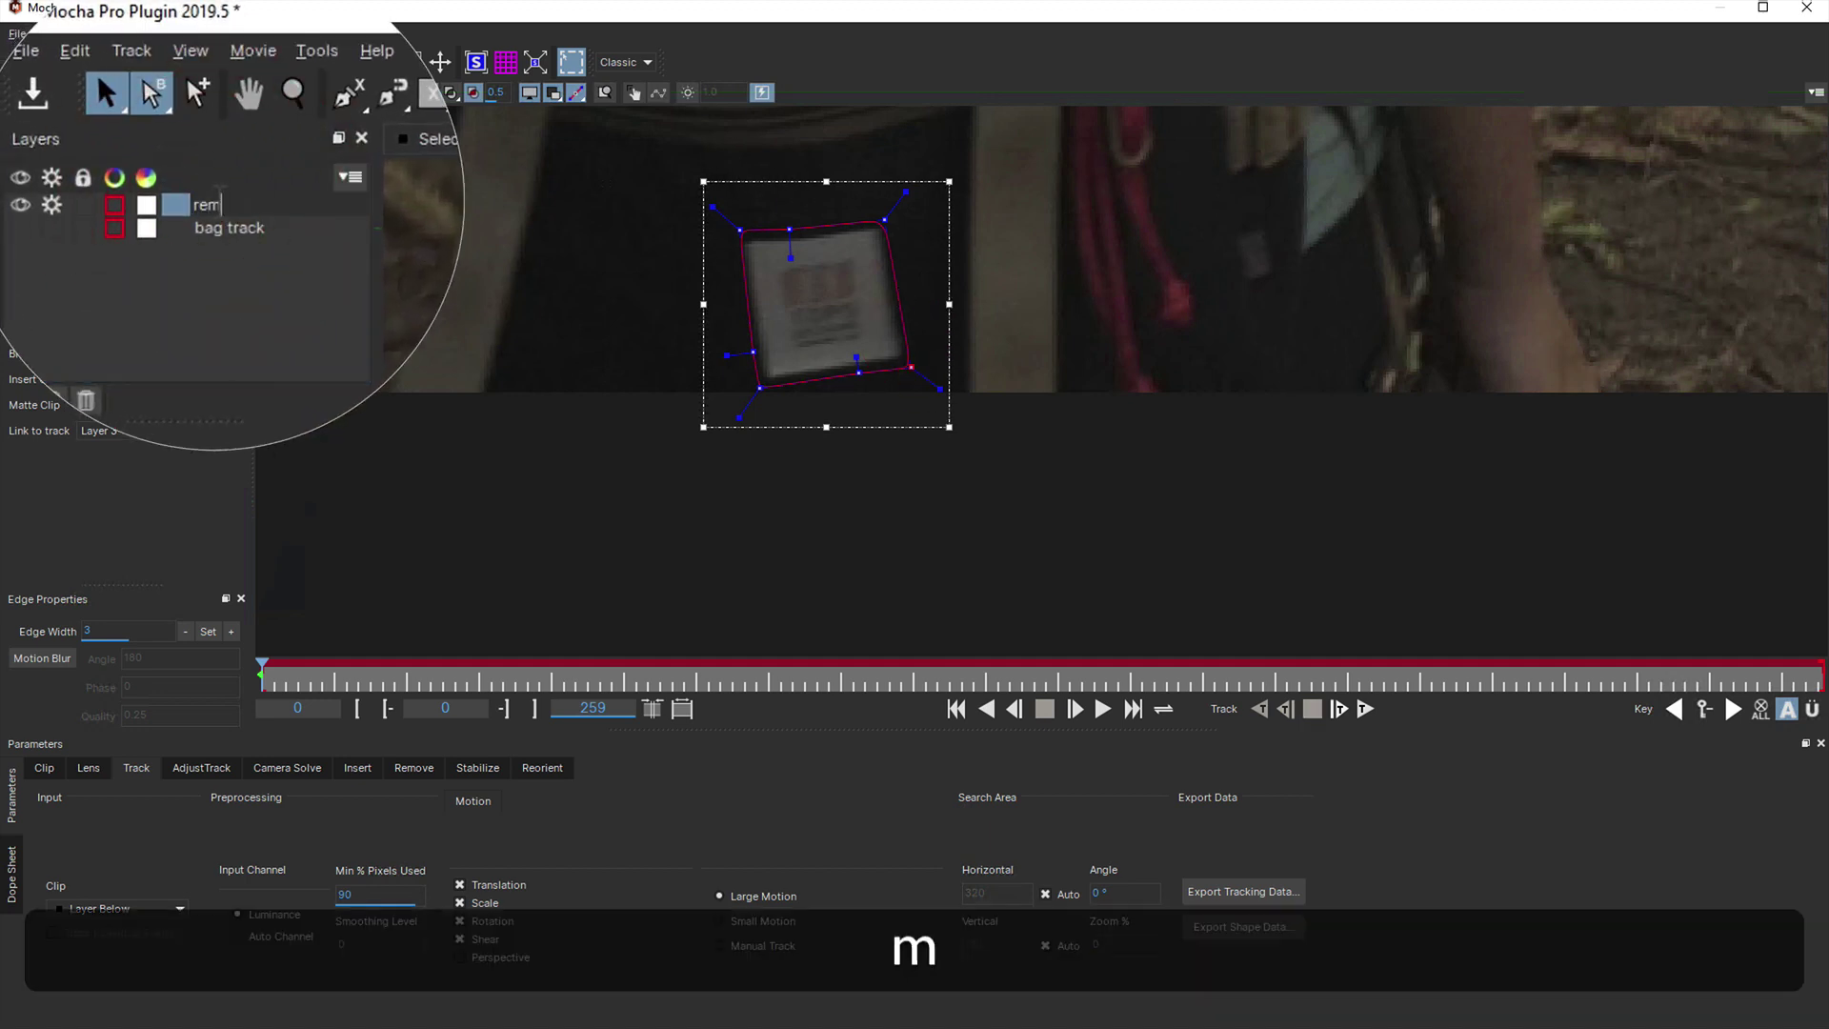
{"action": "type", "text": "ove logo"}
Name Layer 3 'remove logo' and link it to the bag track track
{"action": "key", "text": "Return"}
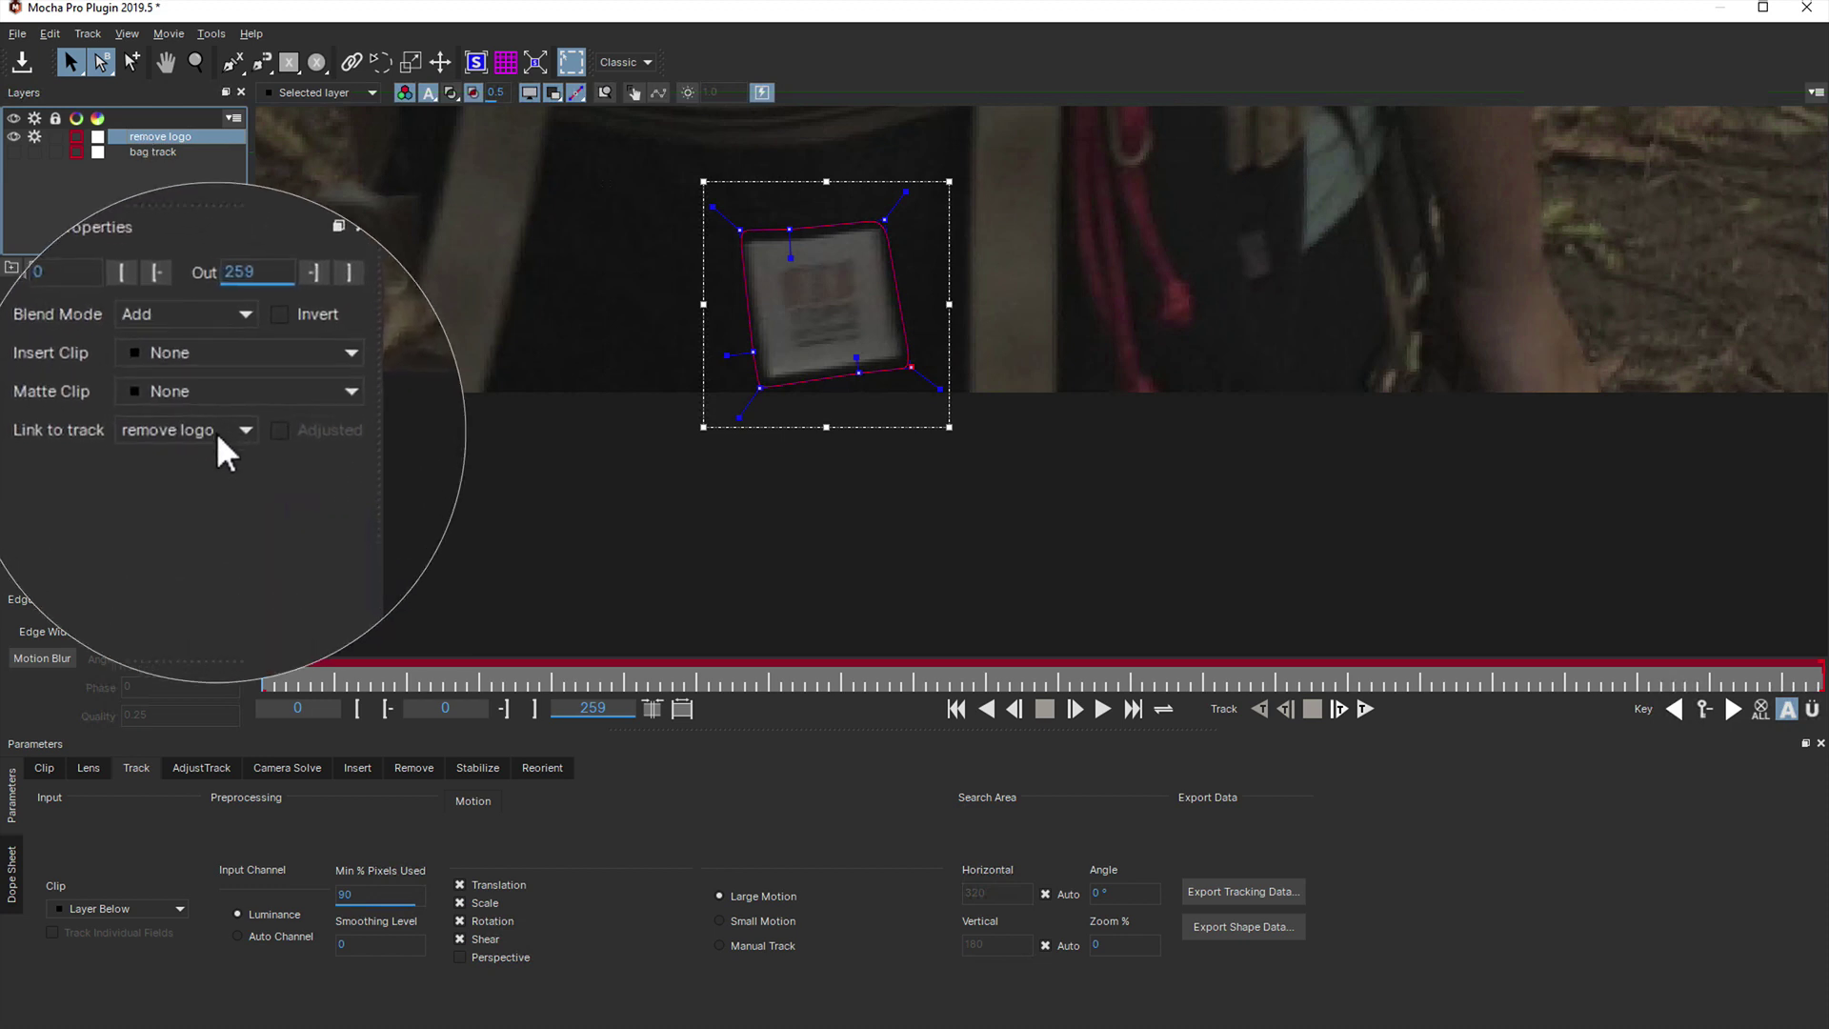
{"action": "left_click", "coordinate": [162, 431]}
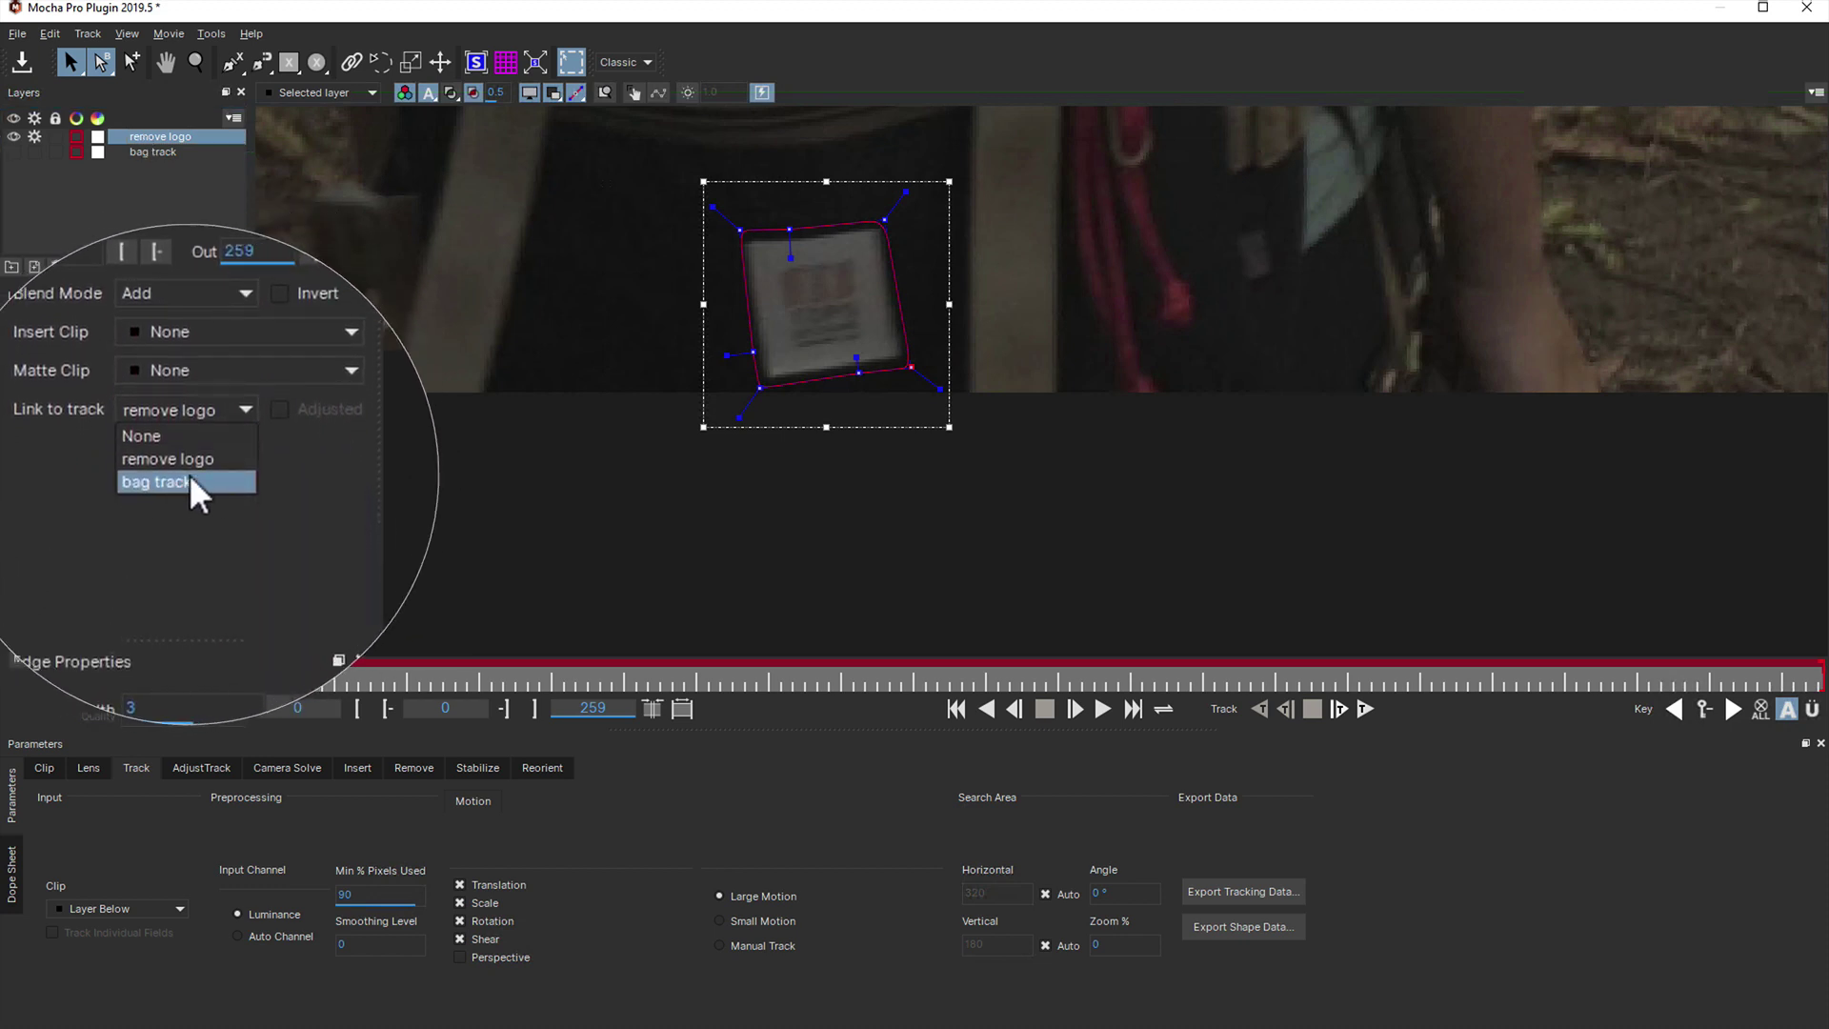
{"action": "left_click", "coordinate": [191, 481]}
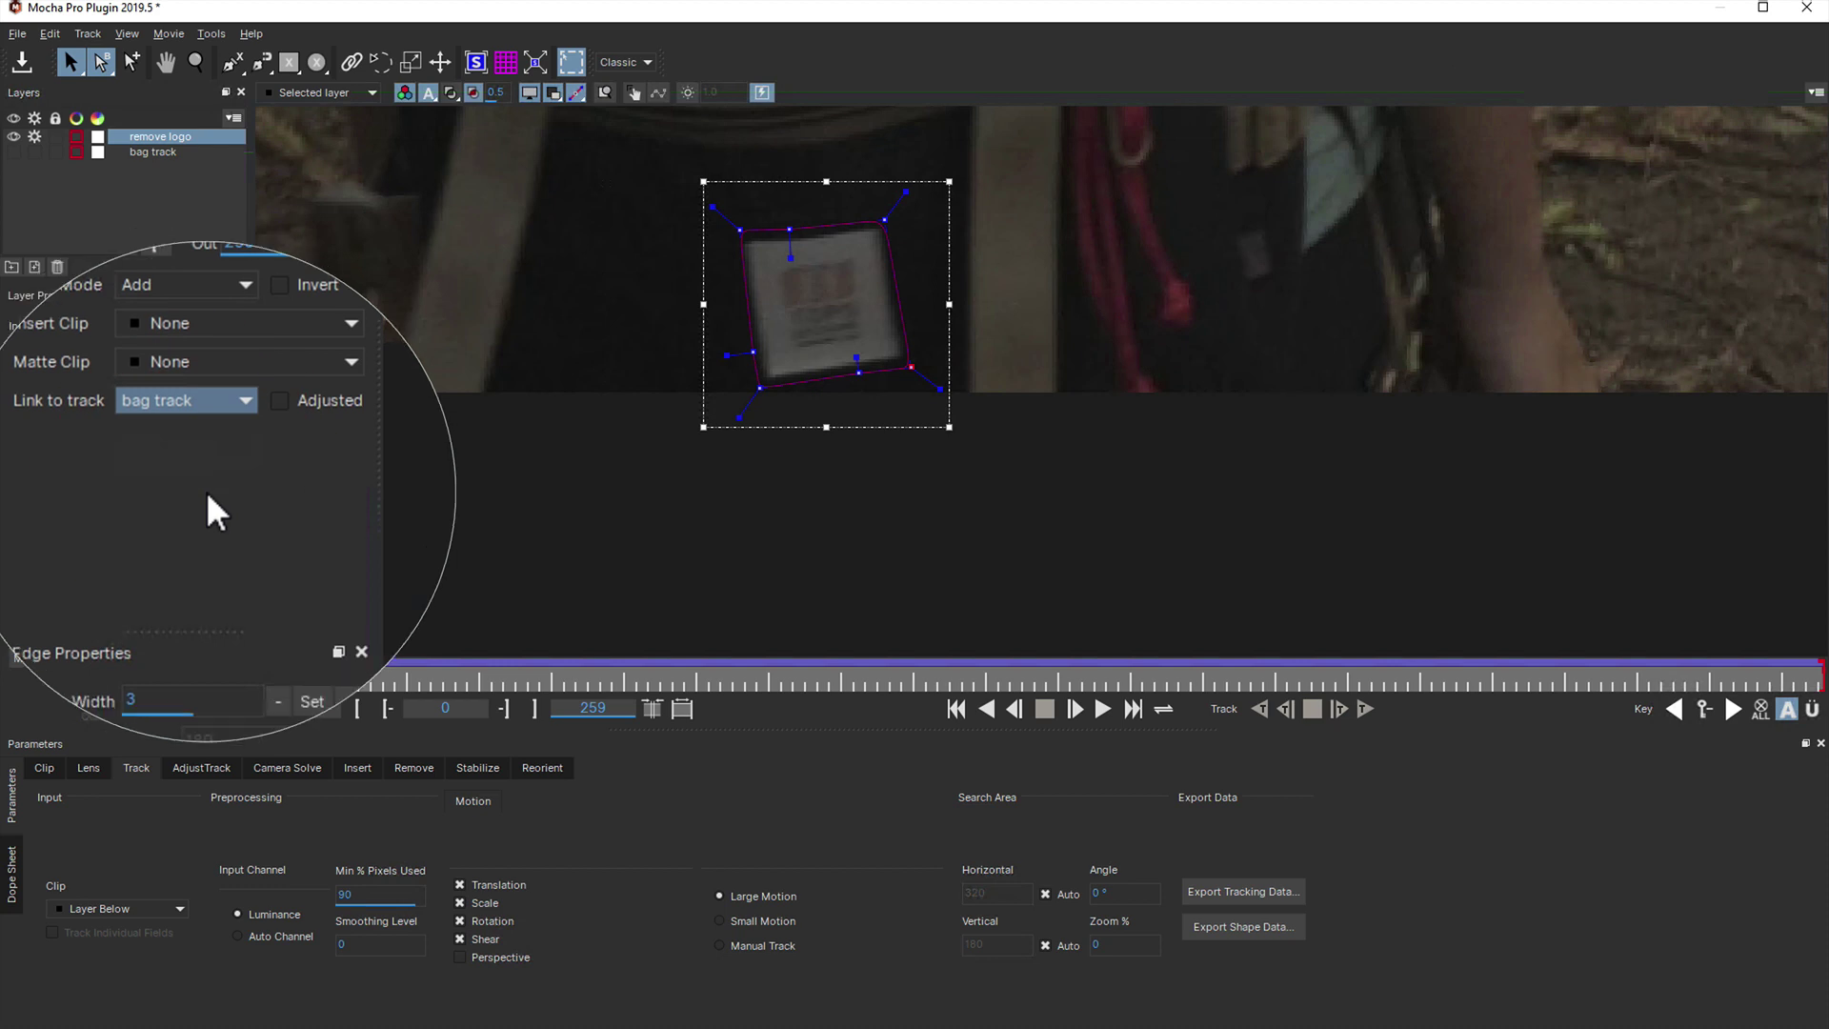
Check the shape at frame 120 and the last frame, then nudge its corners onto the logo
{"action": "left_click", "coordinate": [630, 95]}
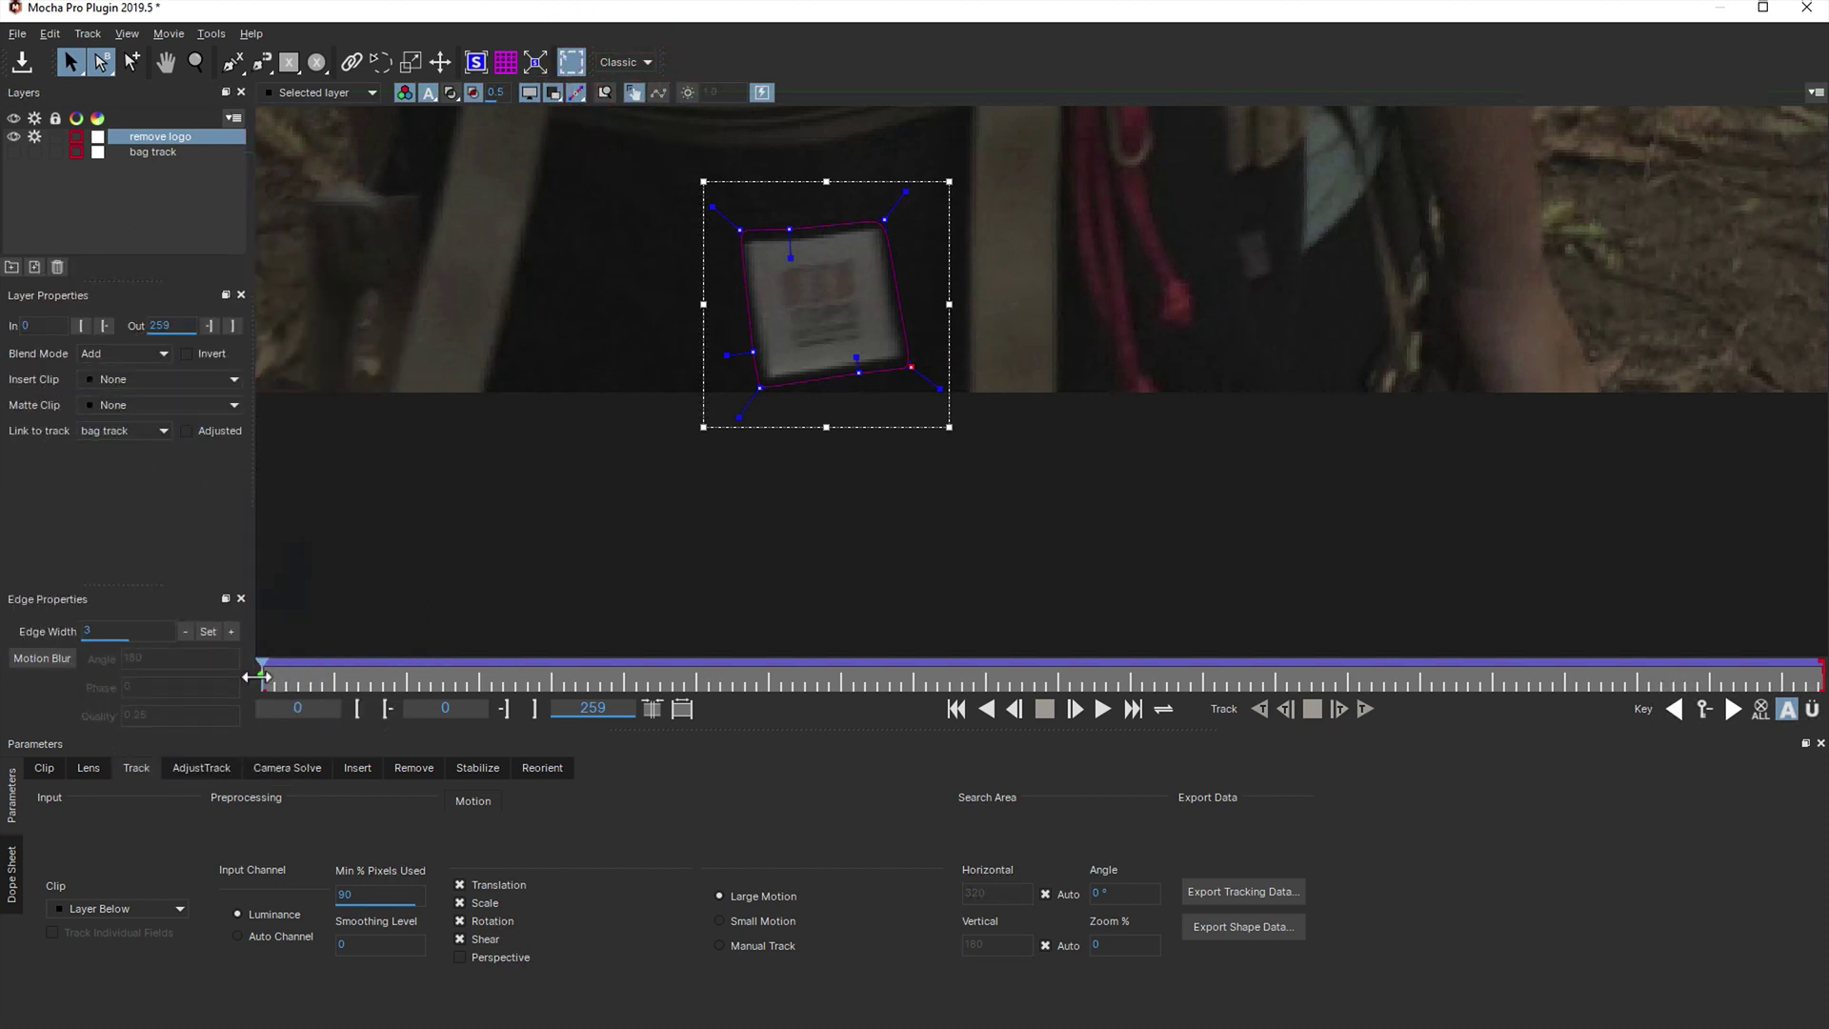
{"action": "left_click_drag", "start_coordinate": [261, 674], "coordinate": [986, 671]}
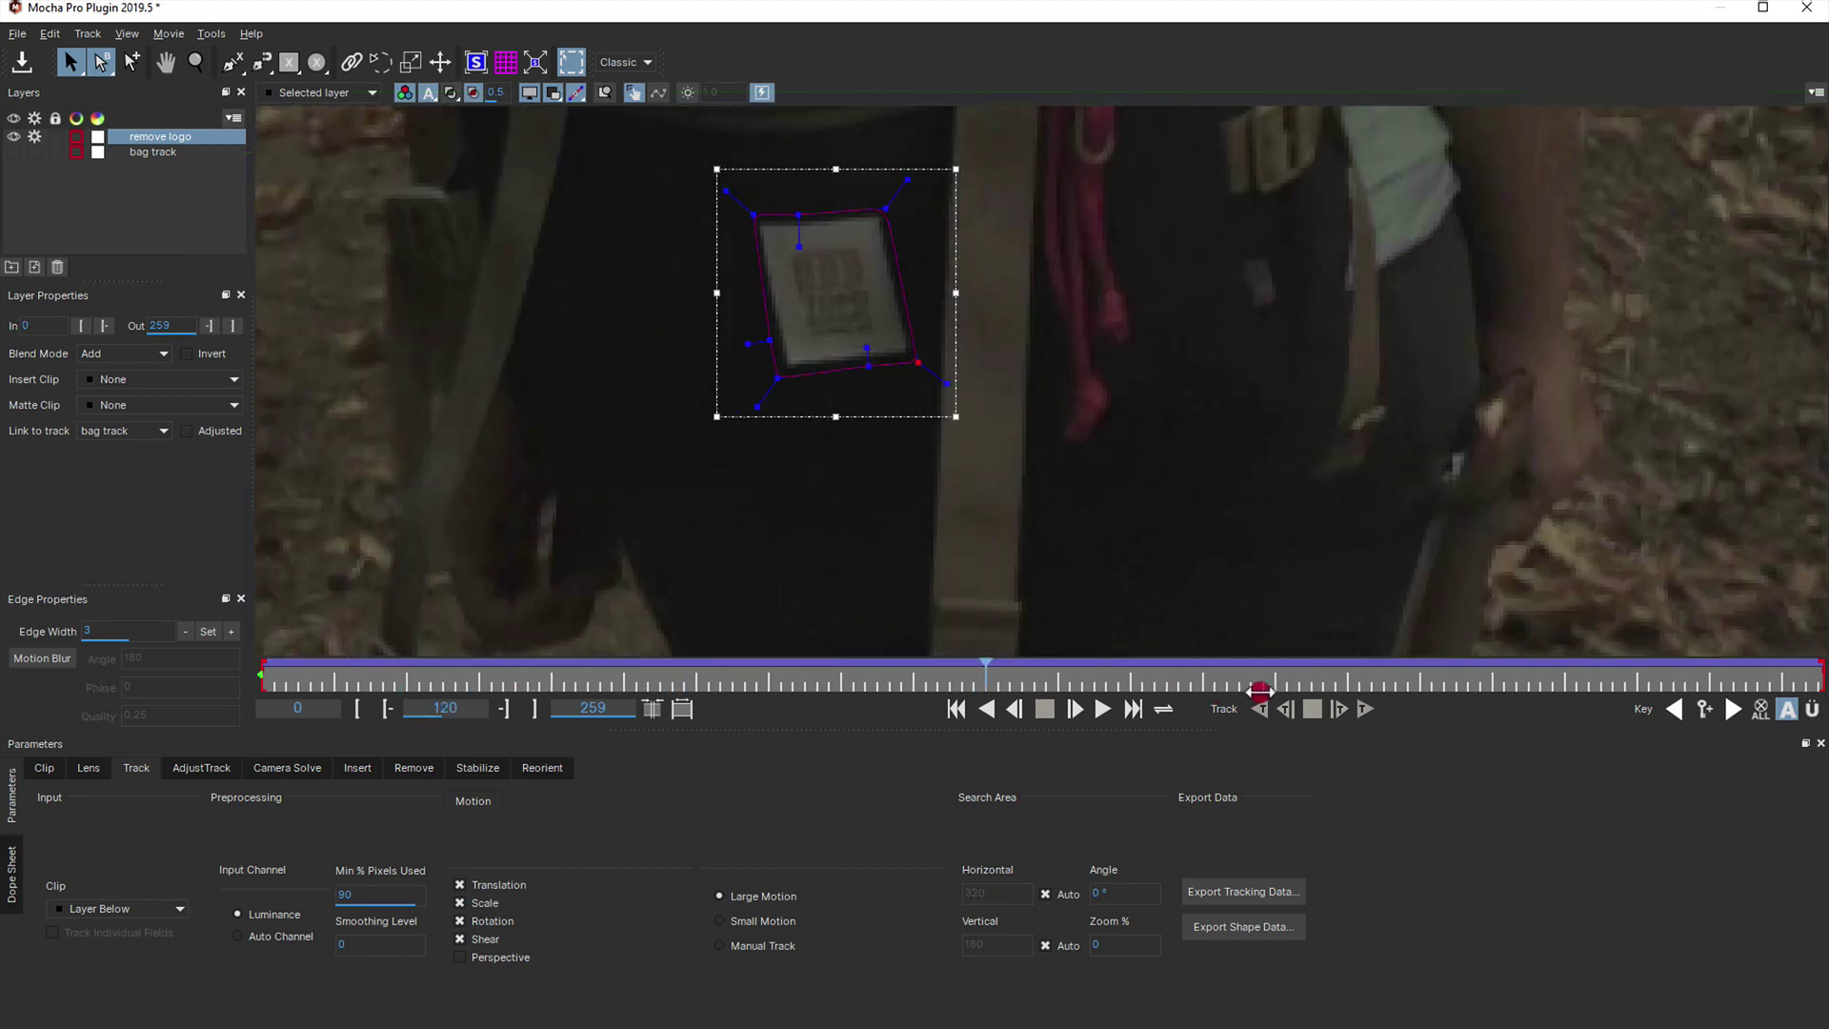
{"action": "mouse_move", "coordinate": [1259, 693]}
{"action": "left_mouse_down"}
{"action": "mouse_move", "coordinate": [1820, 749]}
{"action": "mouse_move", "coordinate": [1155, 738]}
{"action": "mouse_move", "coordinate": [1333, 737]}
{"action": "mouse_move", "coordinate": [74, 669]}
{"action": "left_mouse_up"}
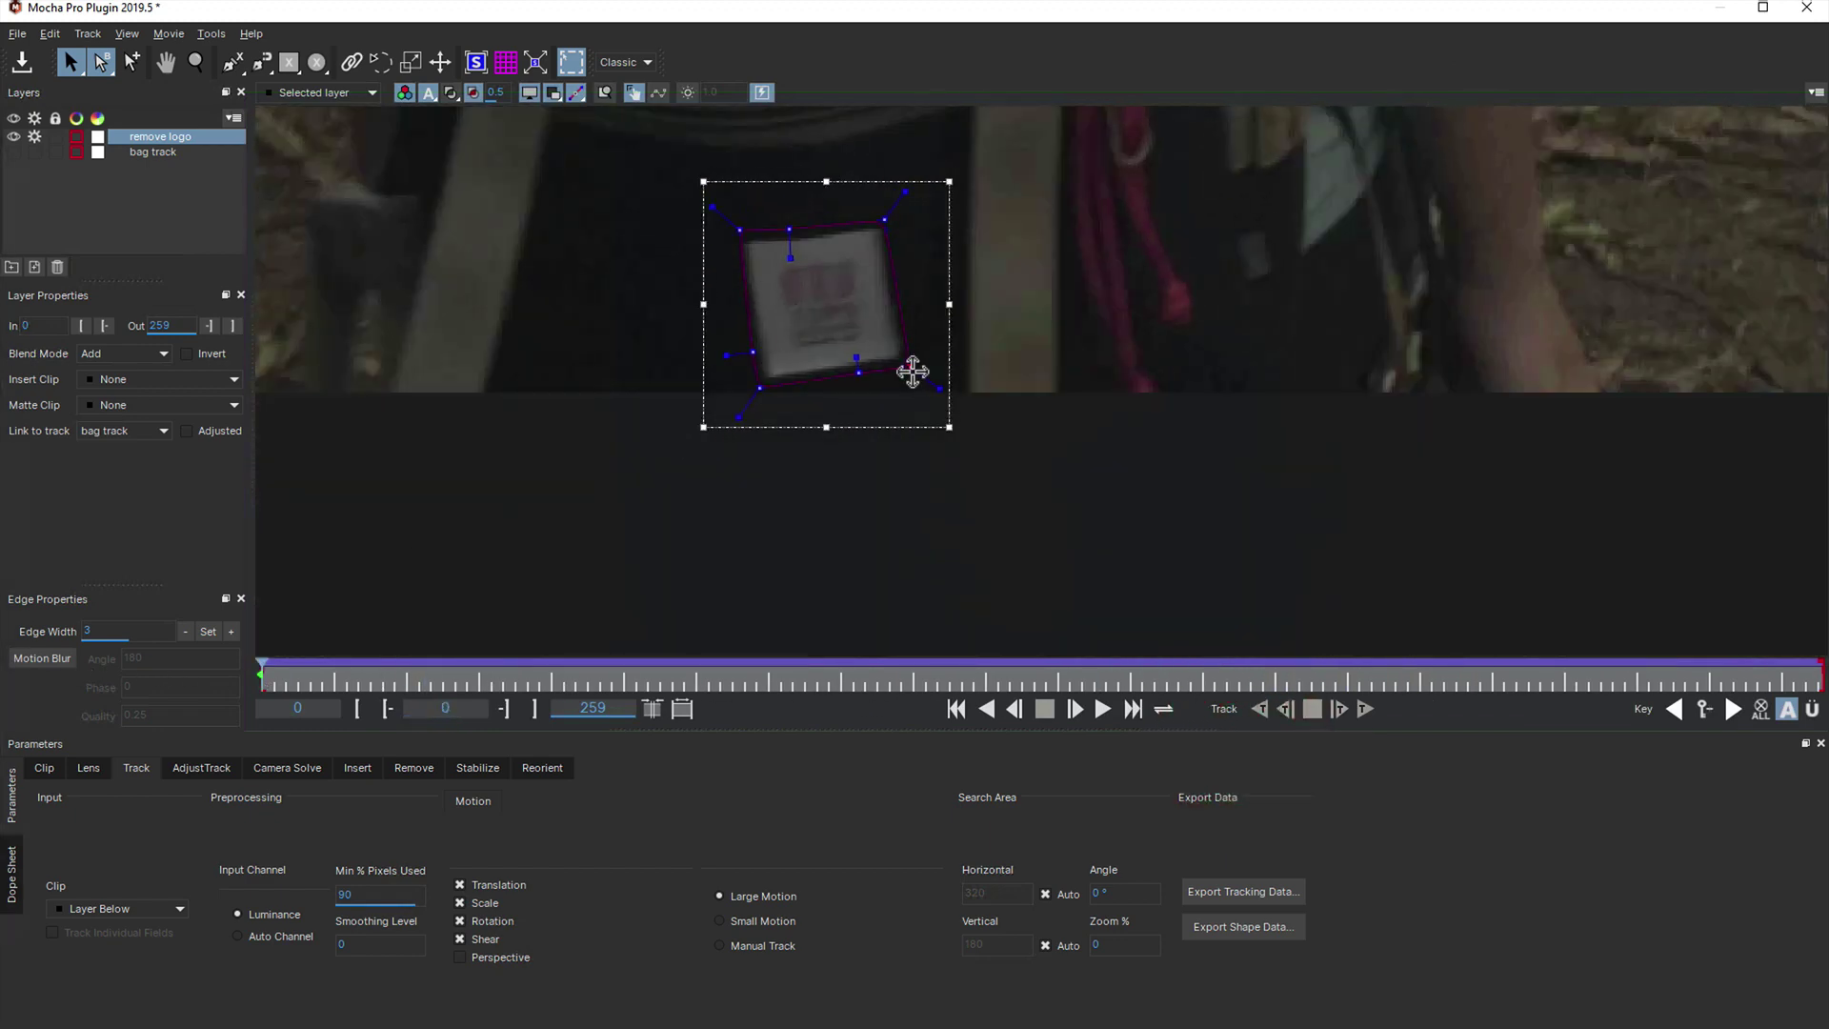
{"action": "left_click", "coordinate": [906, 357]}
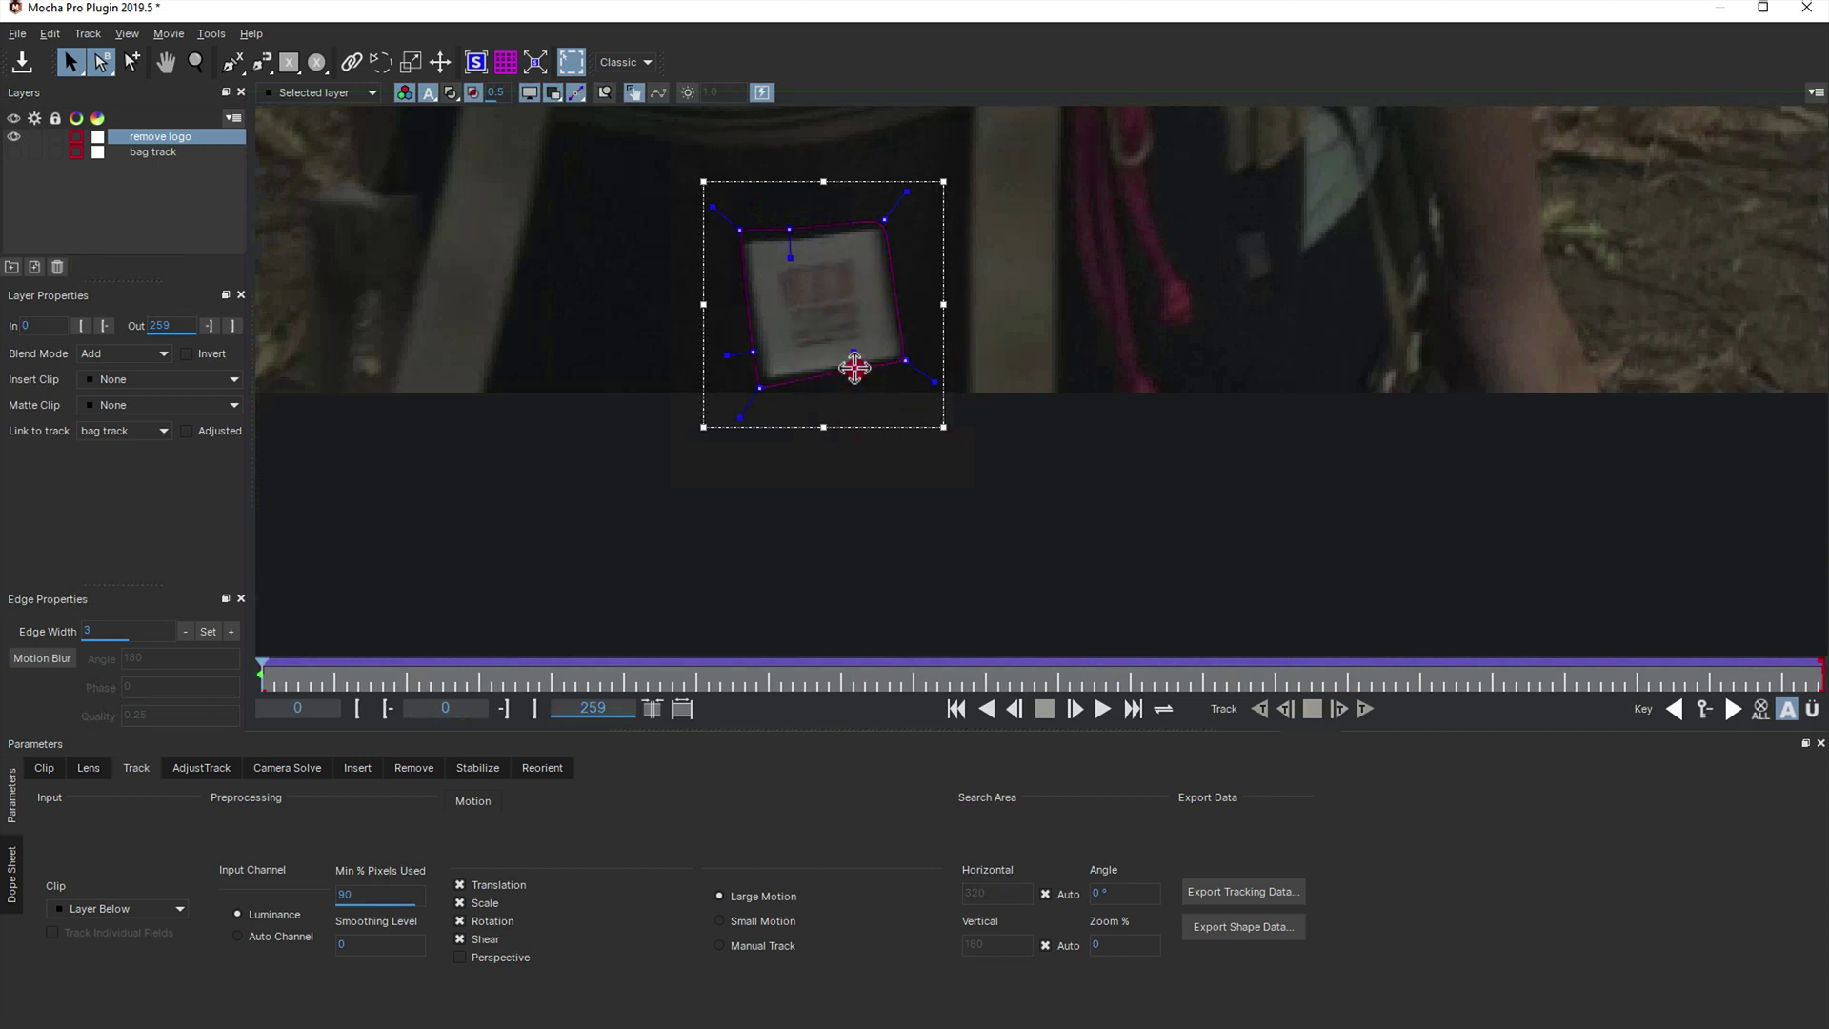
{"action": "left_click", "coordinate": [759, 385]}
{"action": "left_click", "coordinate": [790, 232]}
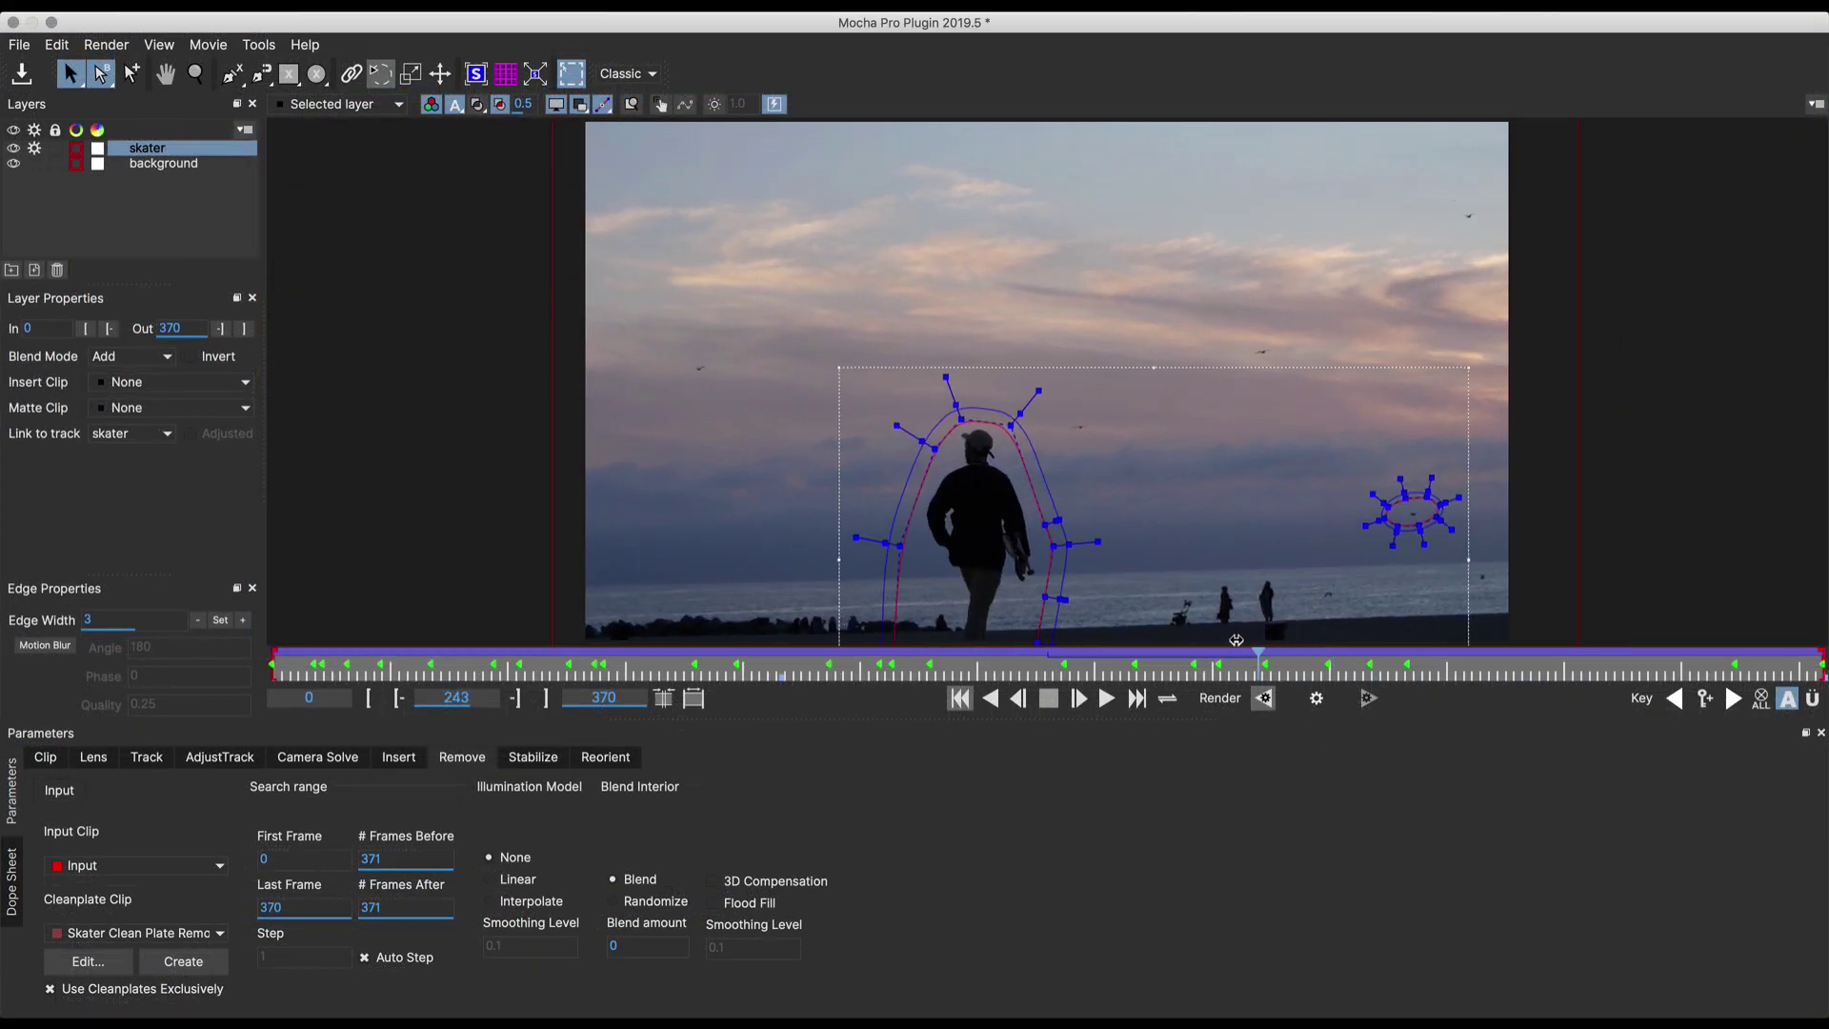
Scrub the skater demo clip and render its removal backward
{"action": "left_click_drag", "start_coordinate": [1265, 641], "coordinate": [1822, 658]}
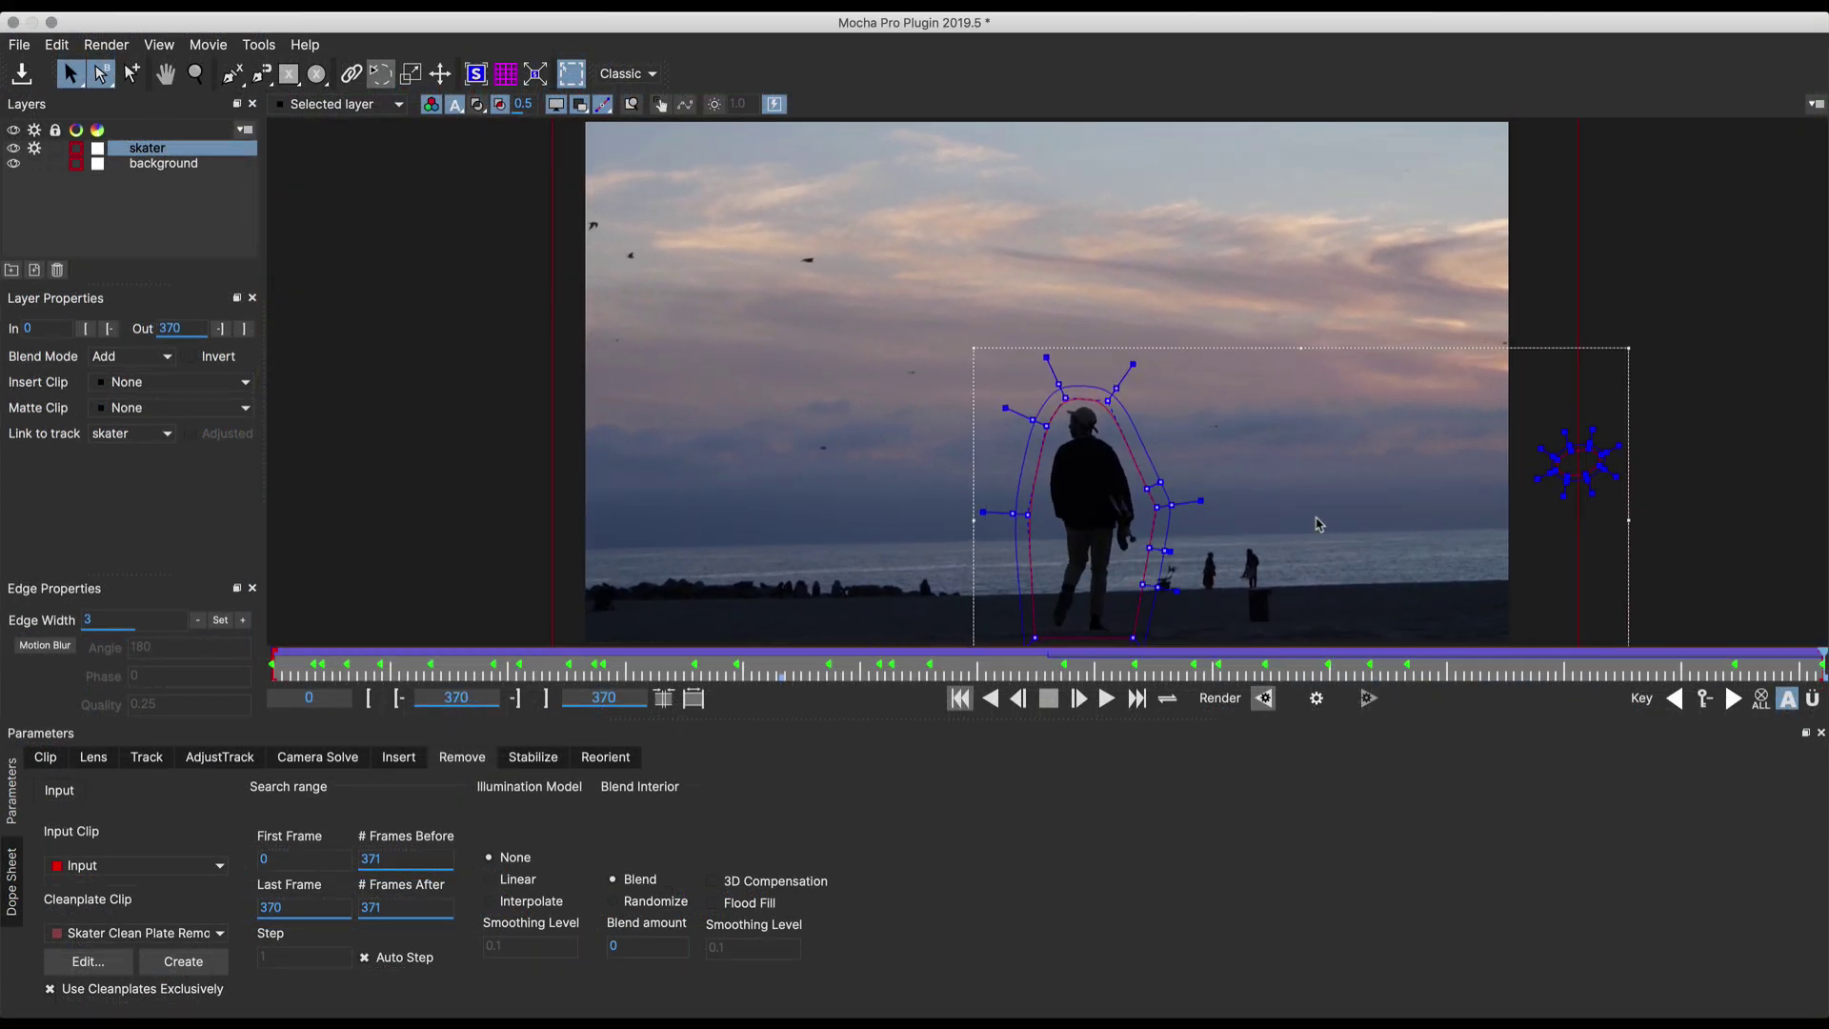
{"action": "left_click", "coordinate": [1264, 698]}
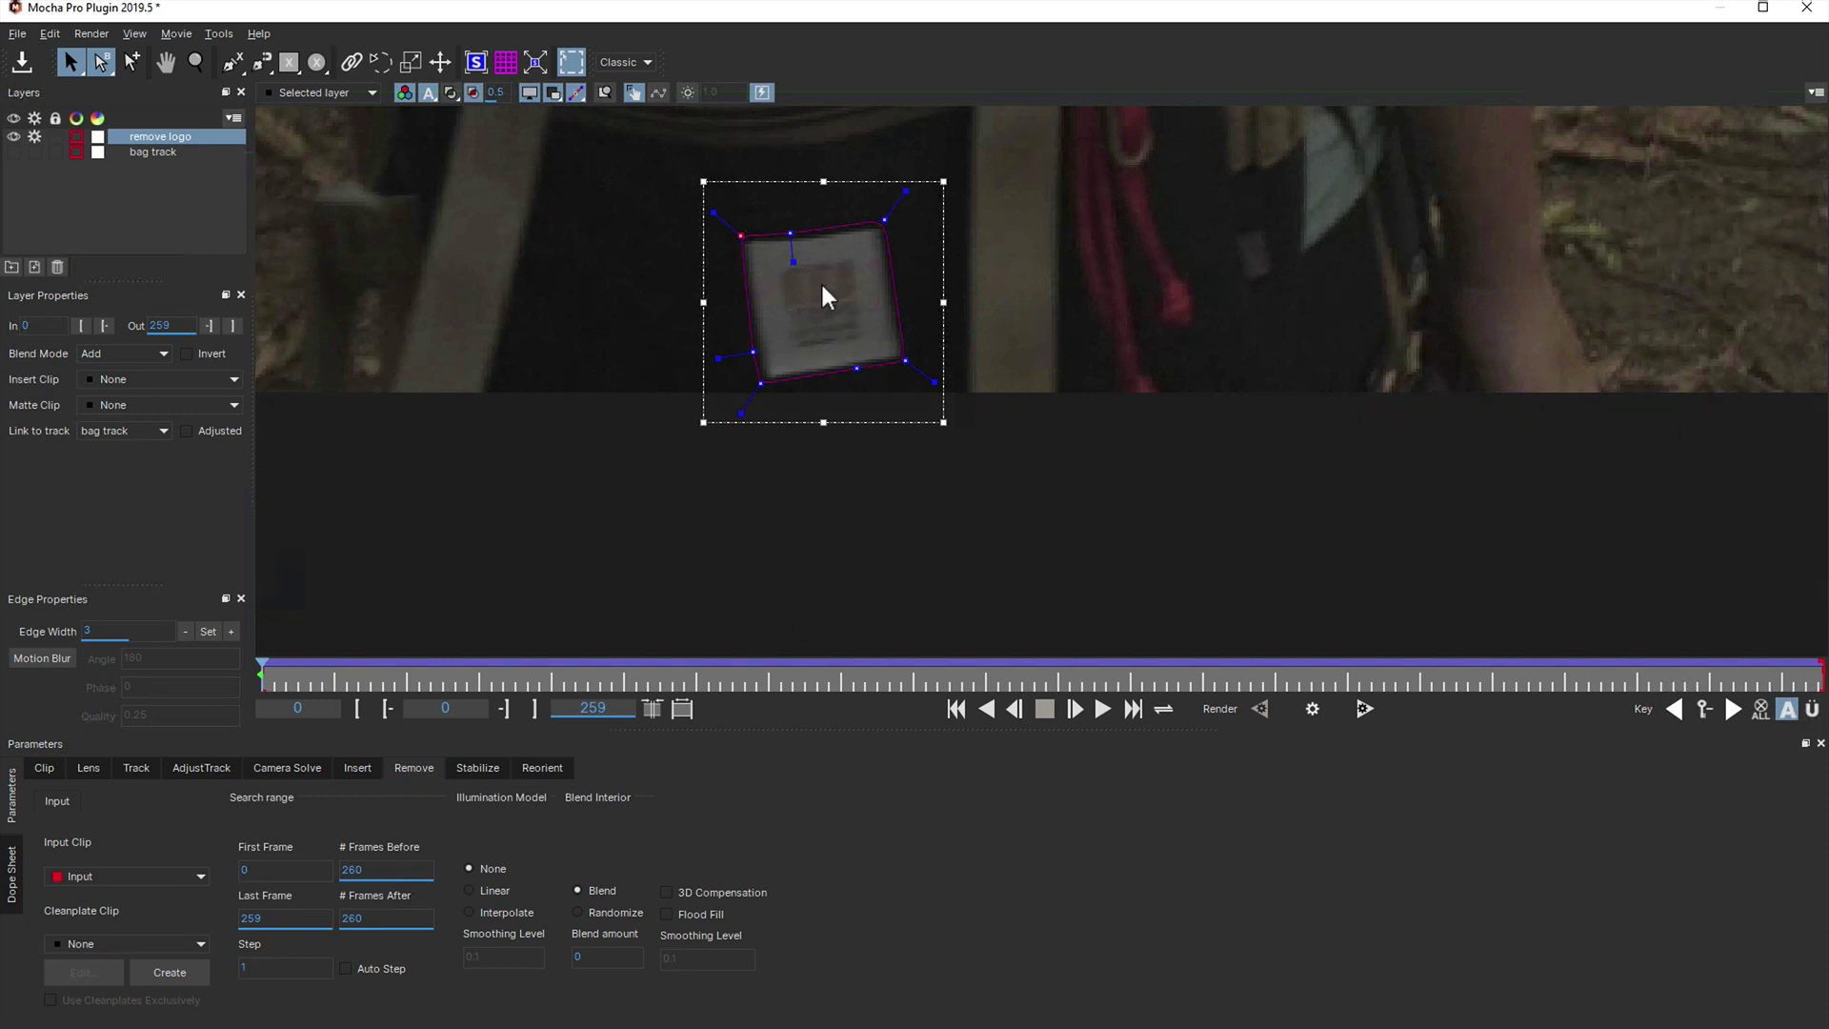
Render a removal pass on the logo shape and set the viewer to Selected layer
{"action": "left_click", "coordinate": [1314, 711]}
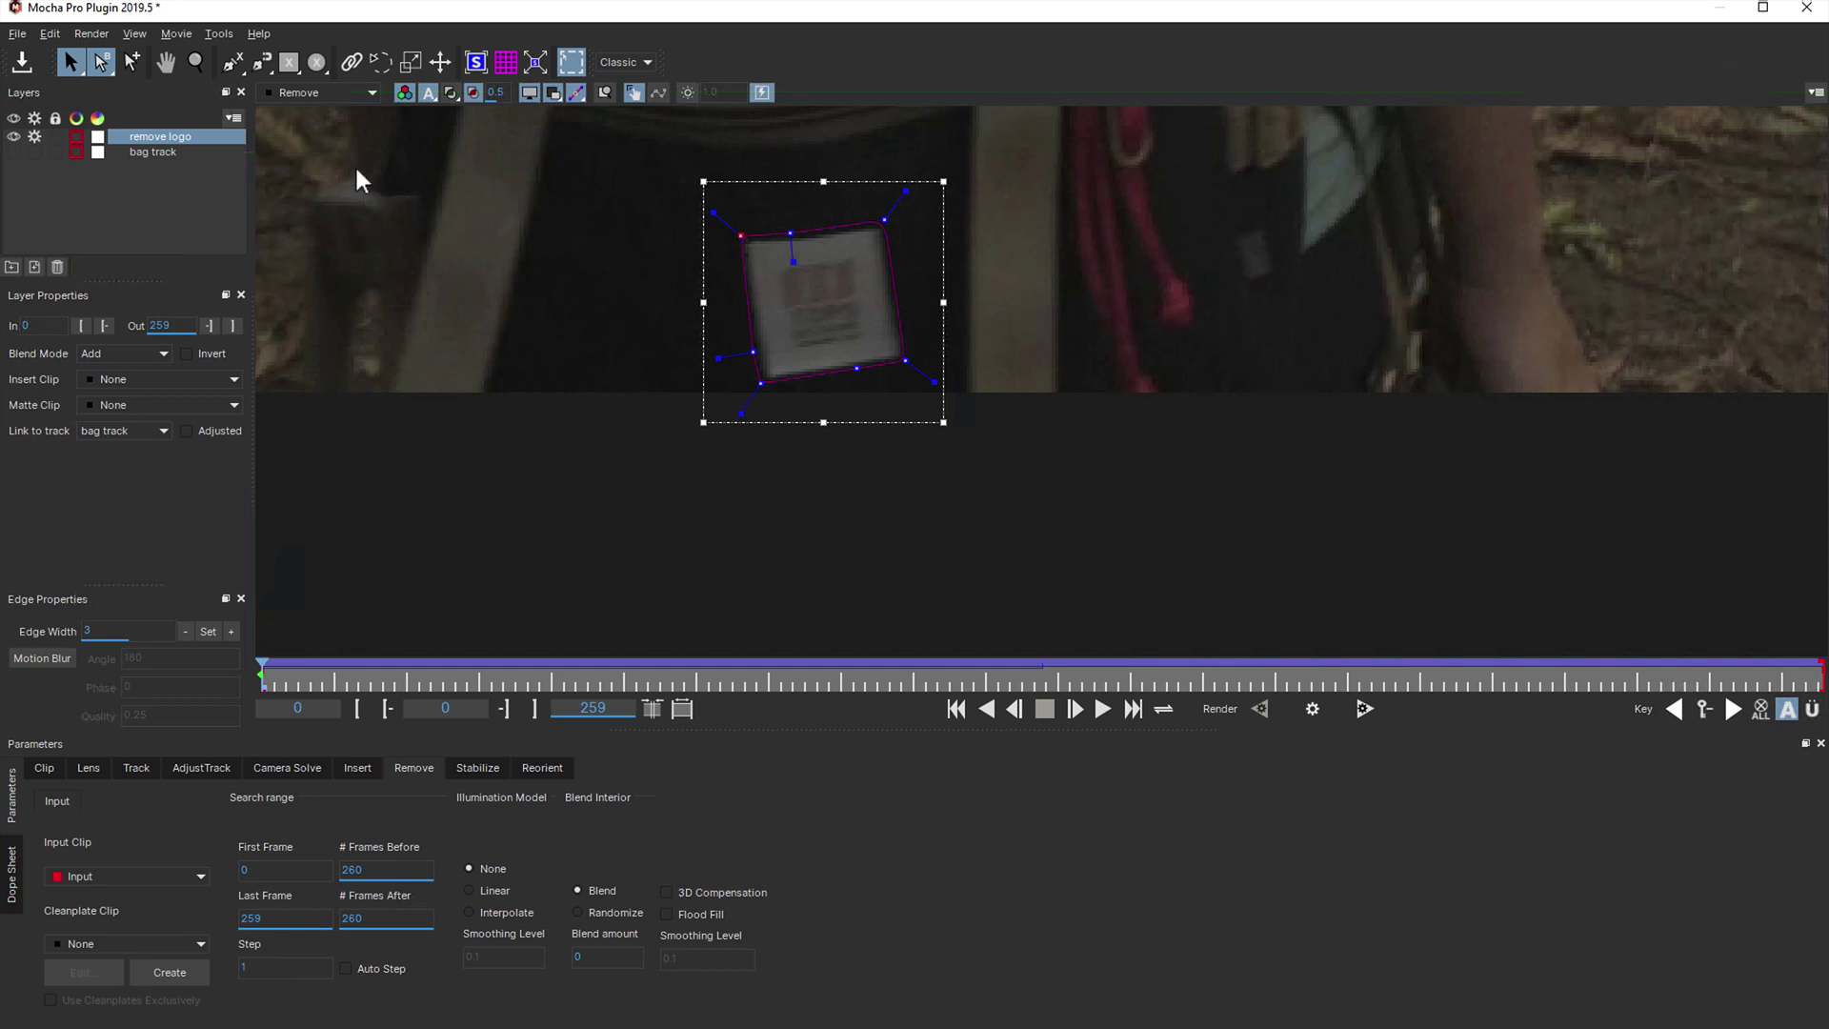
{"action": "left_click", "coordinate": [332, 90]}
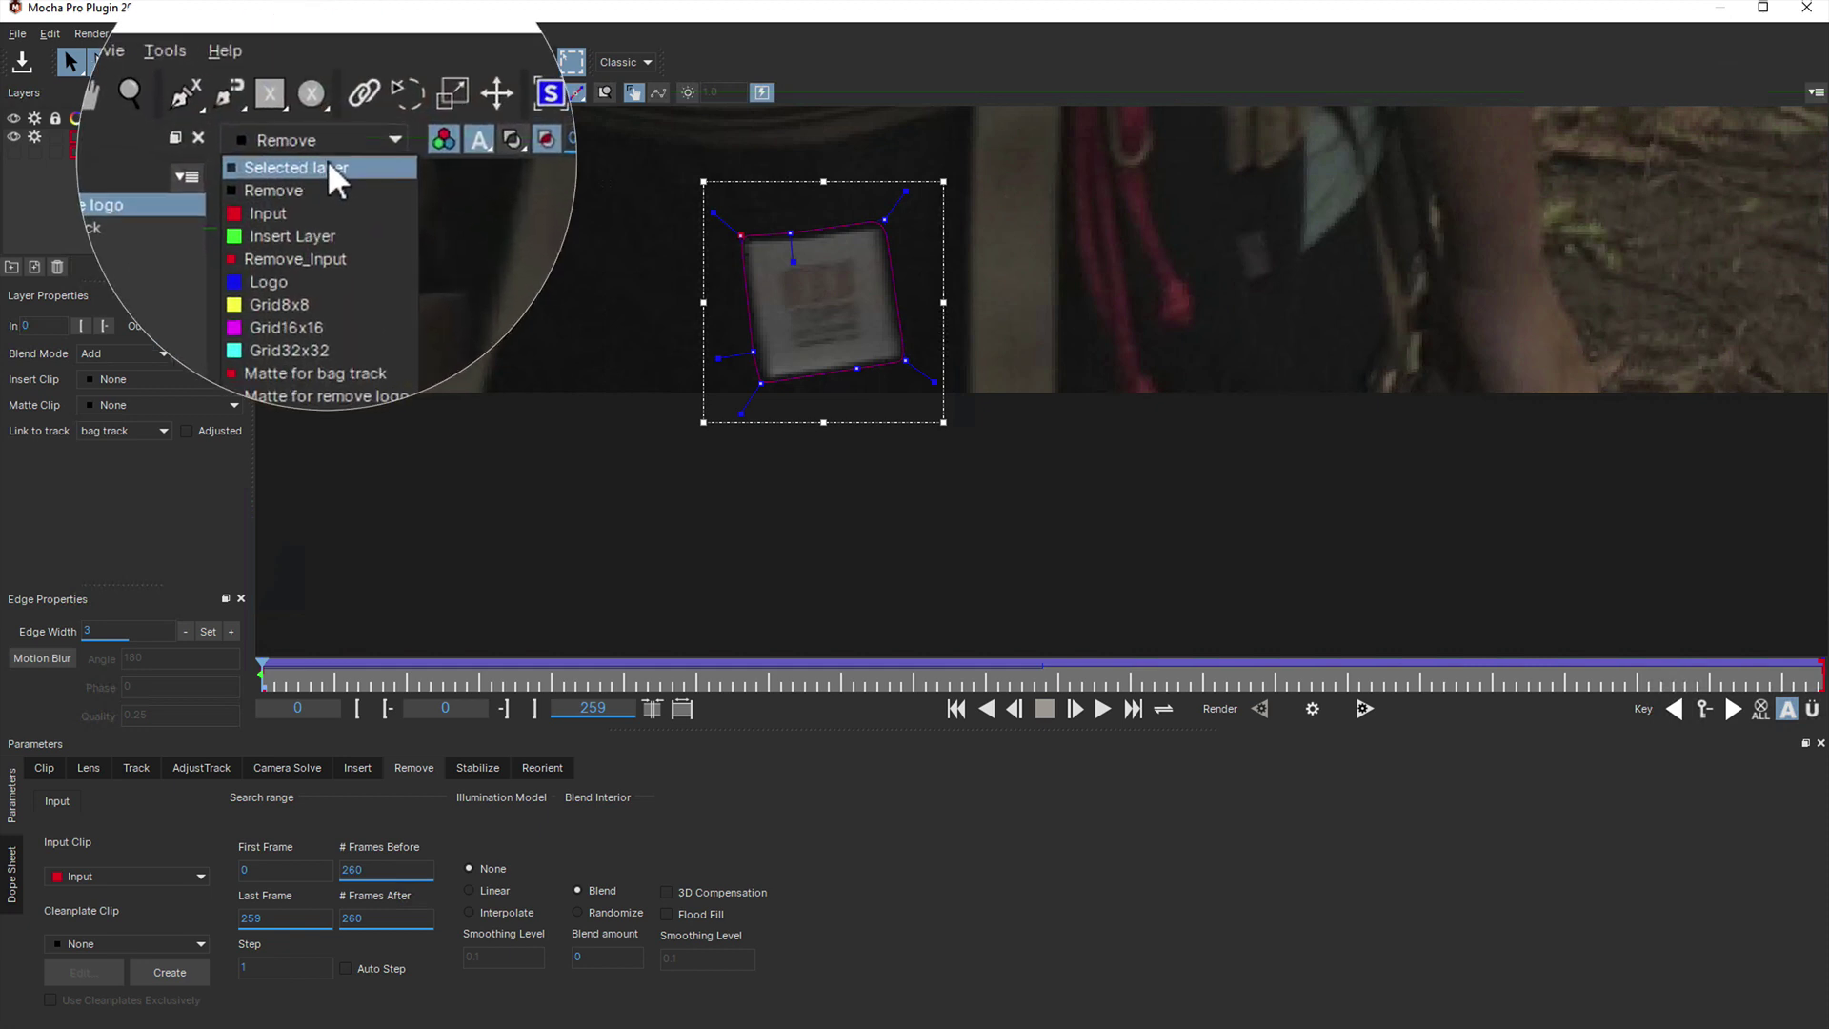
{"action": "left_click", "coordinate": [327, 160]}
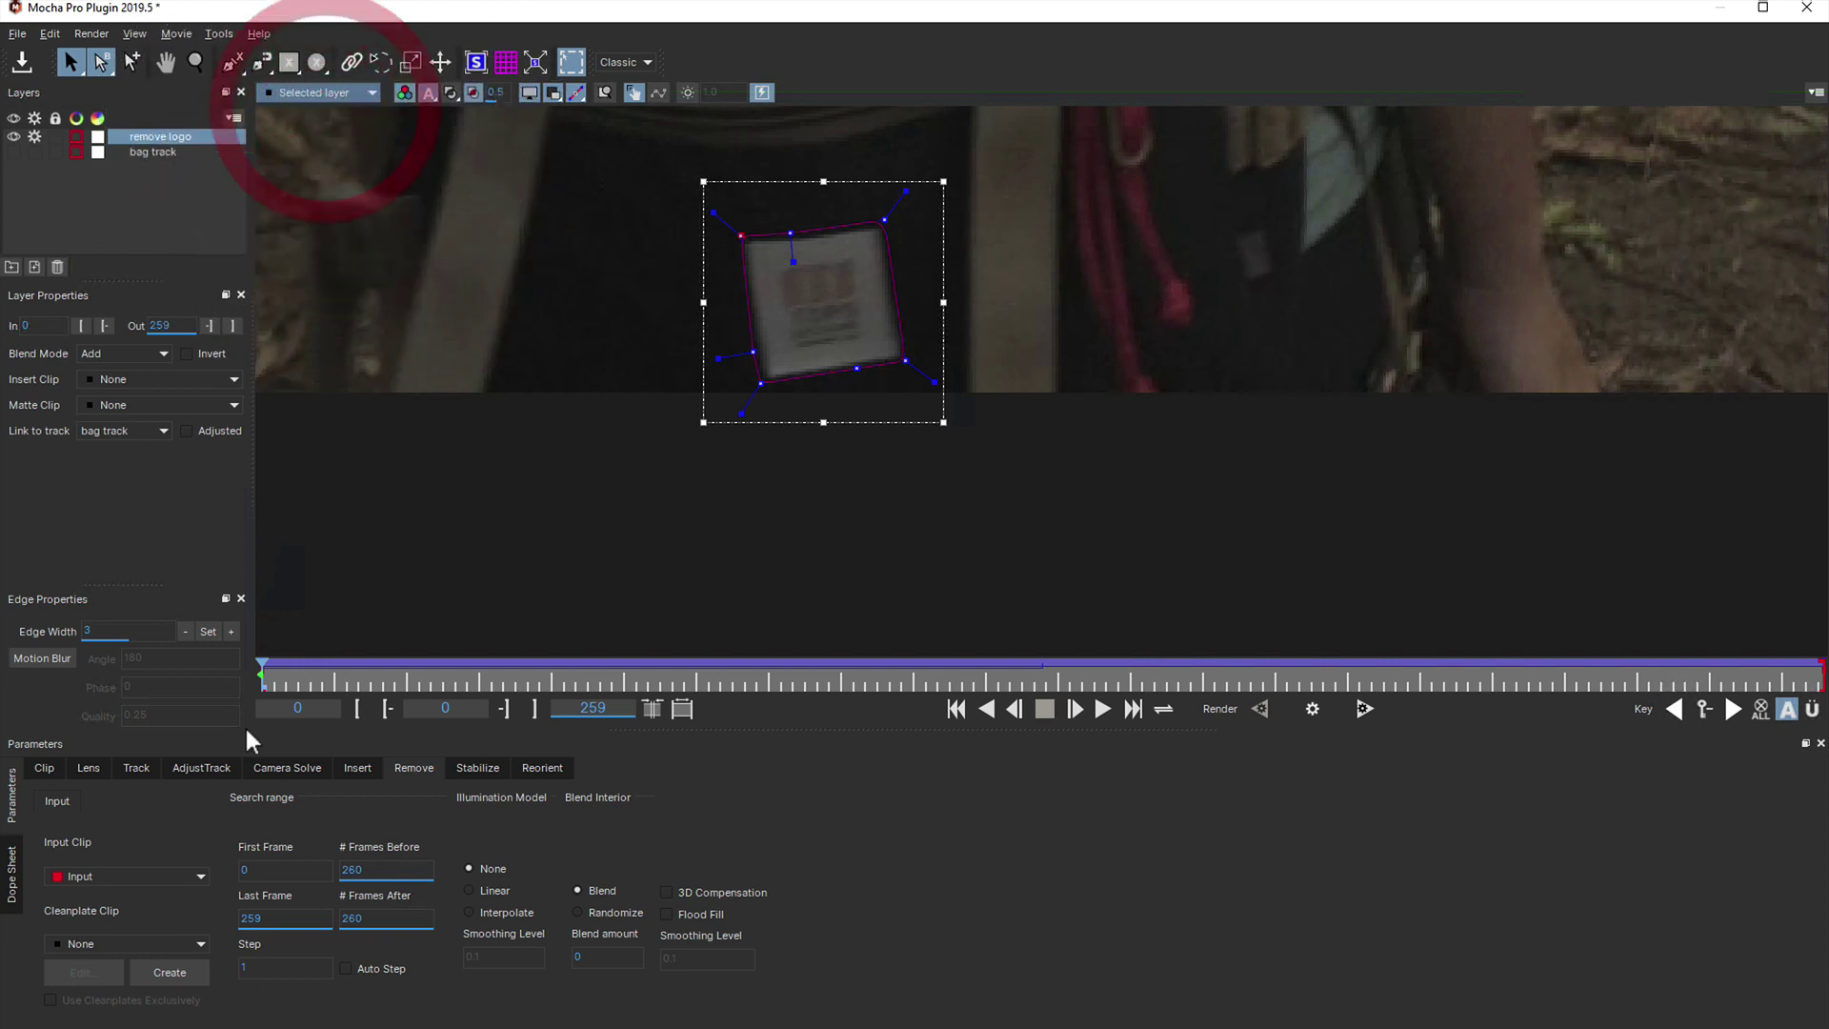
Save a clean plate frame as the TIFF 'Clean Plate Logo Remove'
{"action": "left_click", "coordinate": [154, 966]}
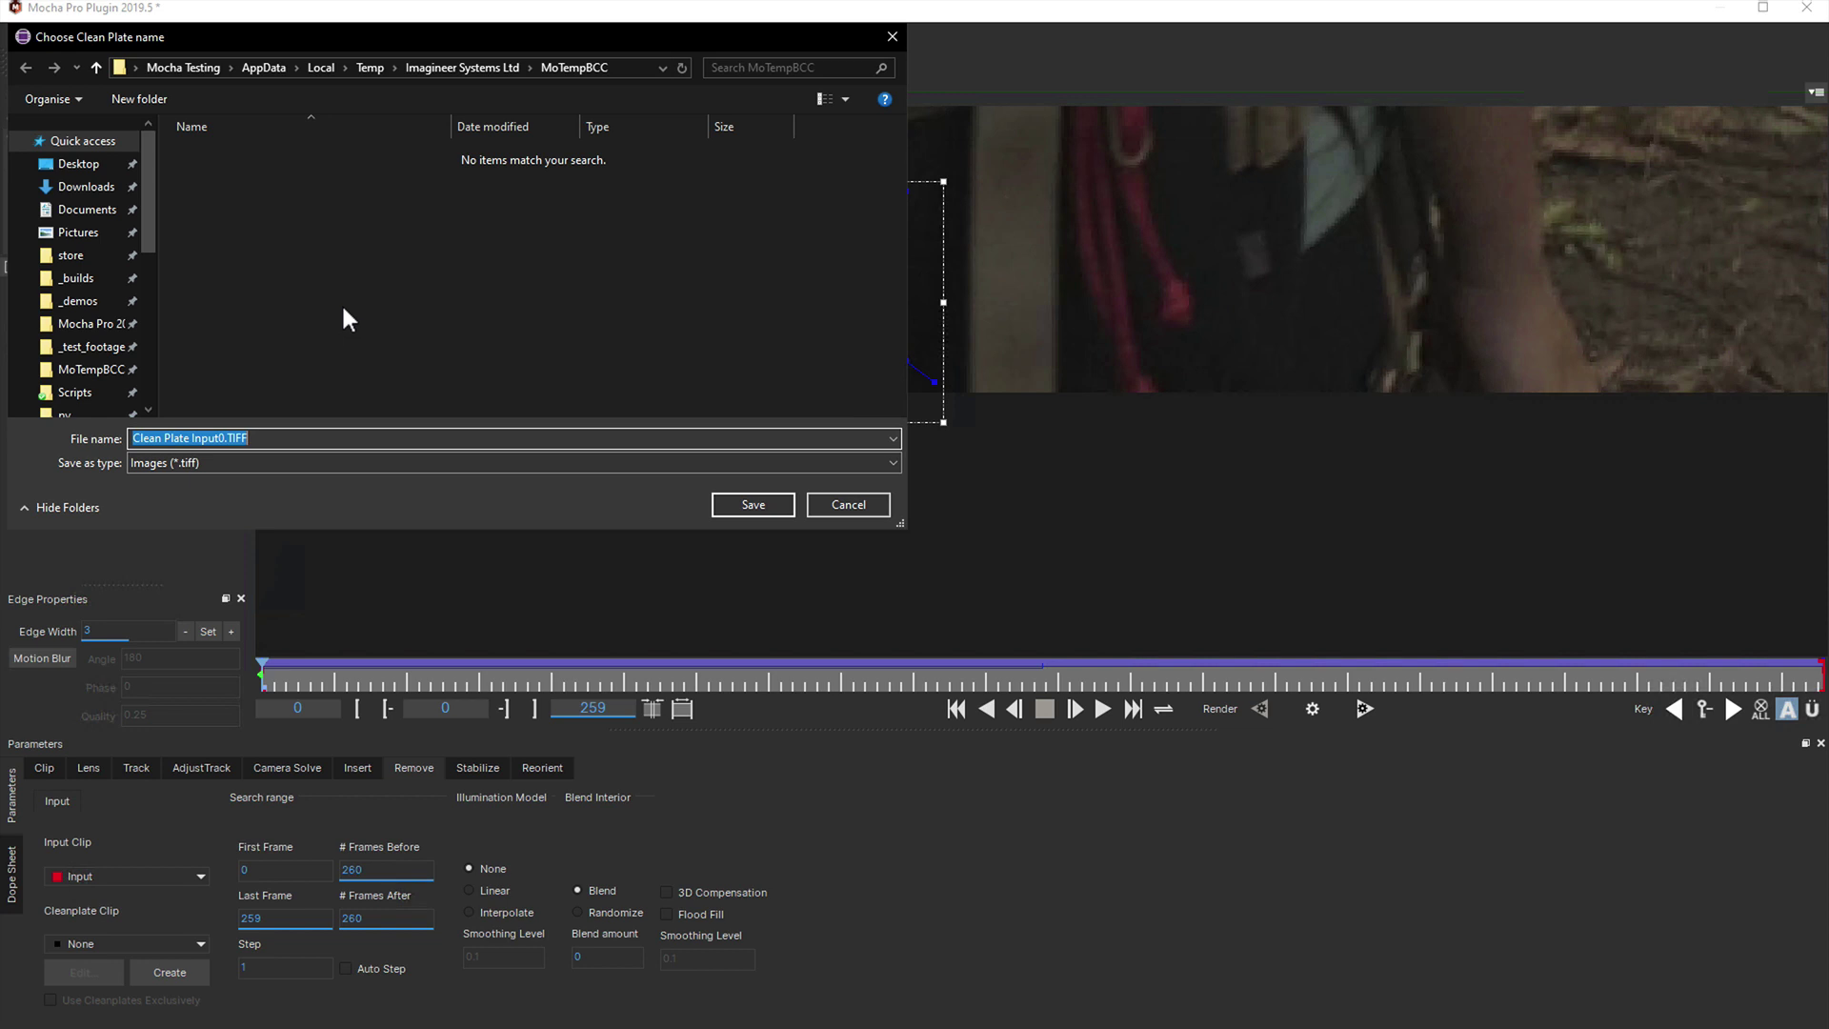
{"action": "key", "text": "BackSpace"}
{"action": "type", "text": "Clea"}
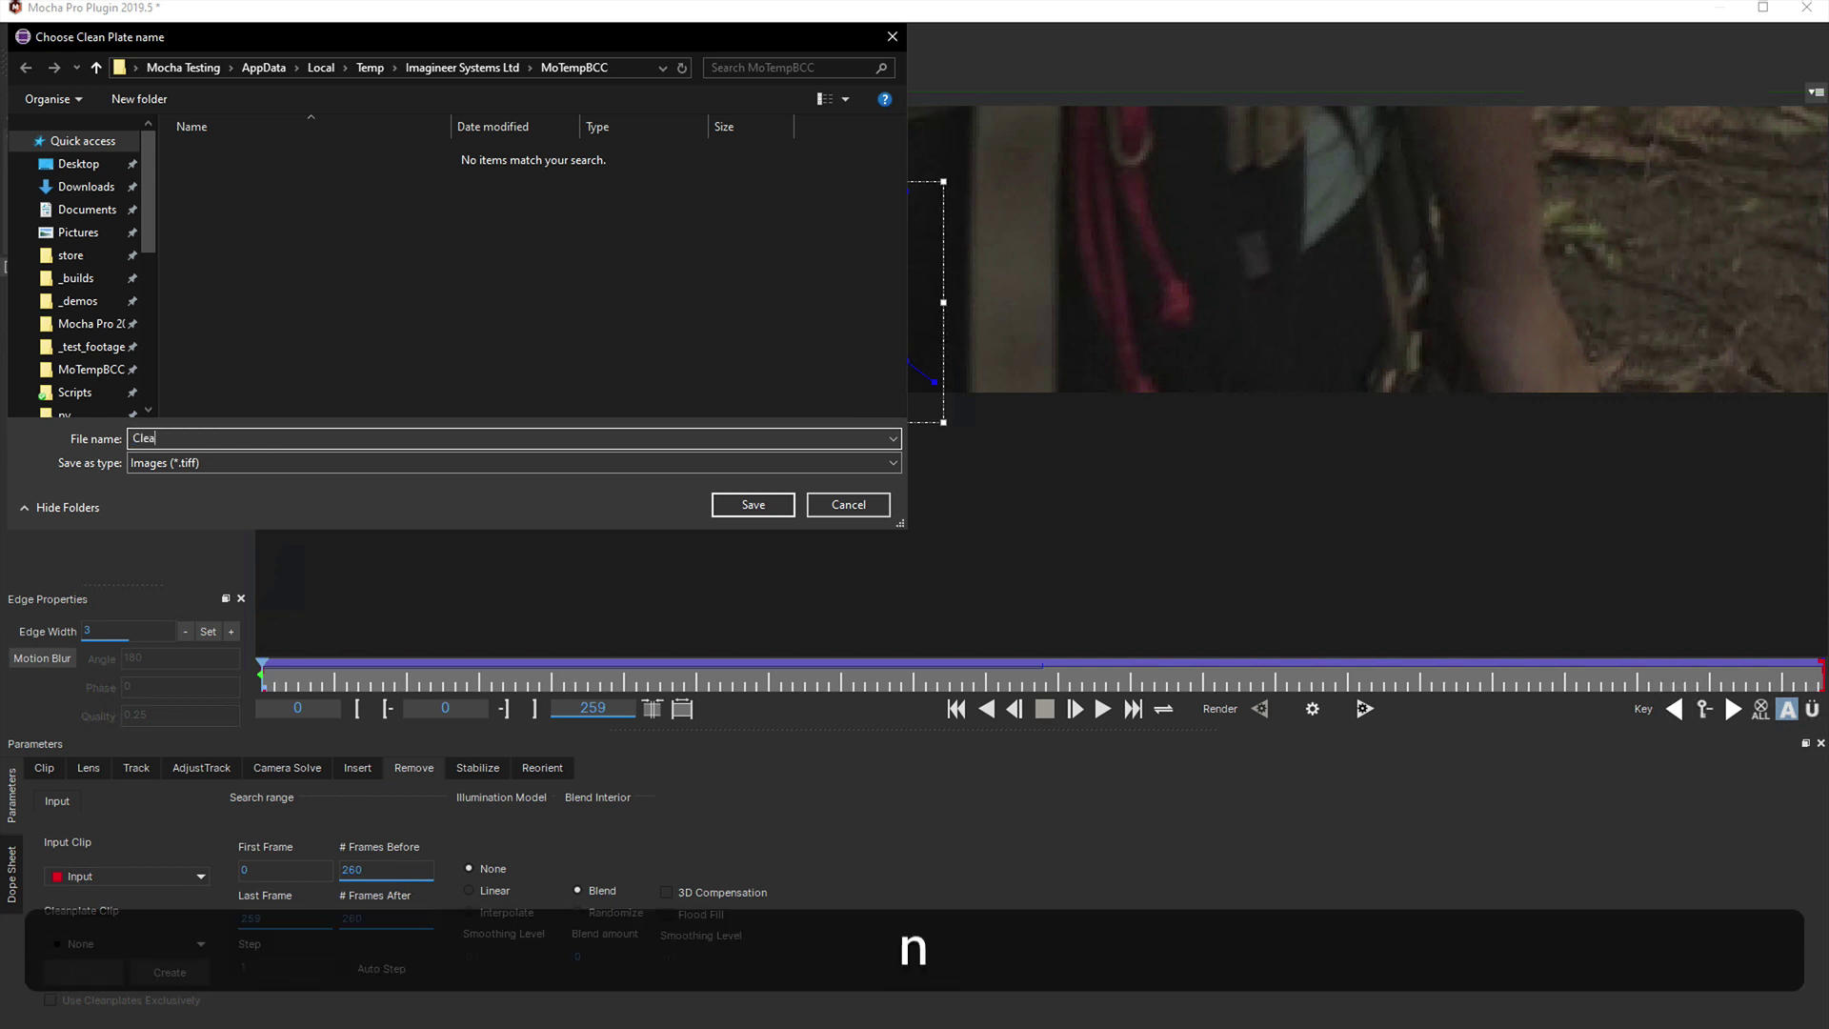
{"action": "type", "text": "n Plate Logo Remove"}
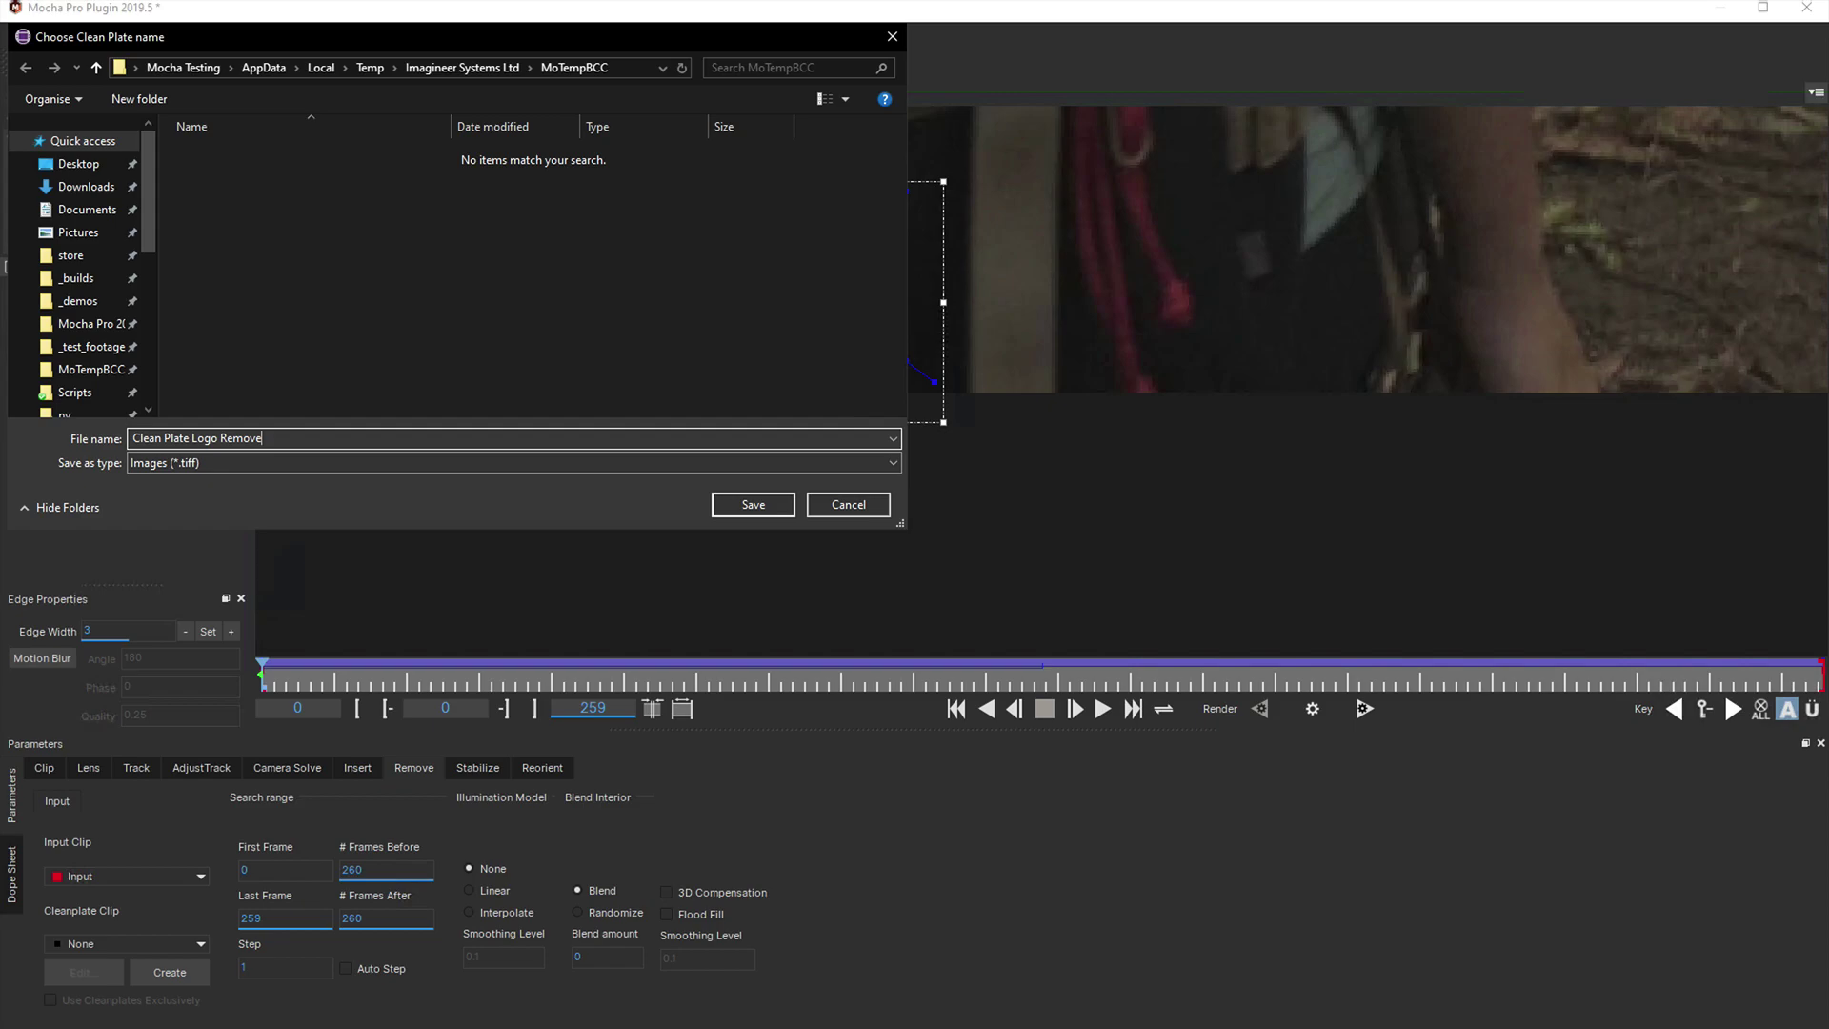
{"action": "key", "text": "Return"}
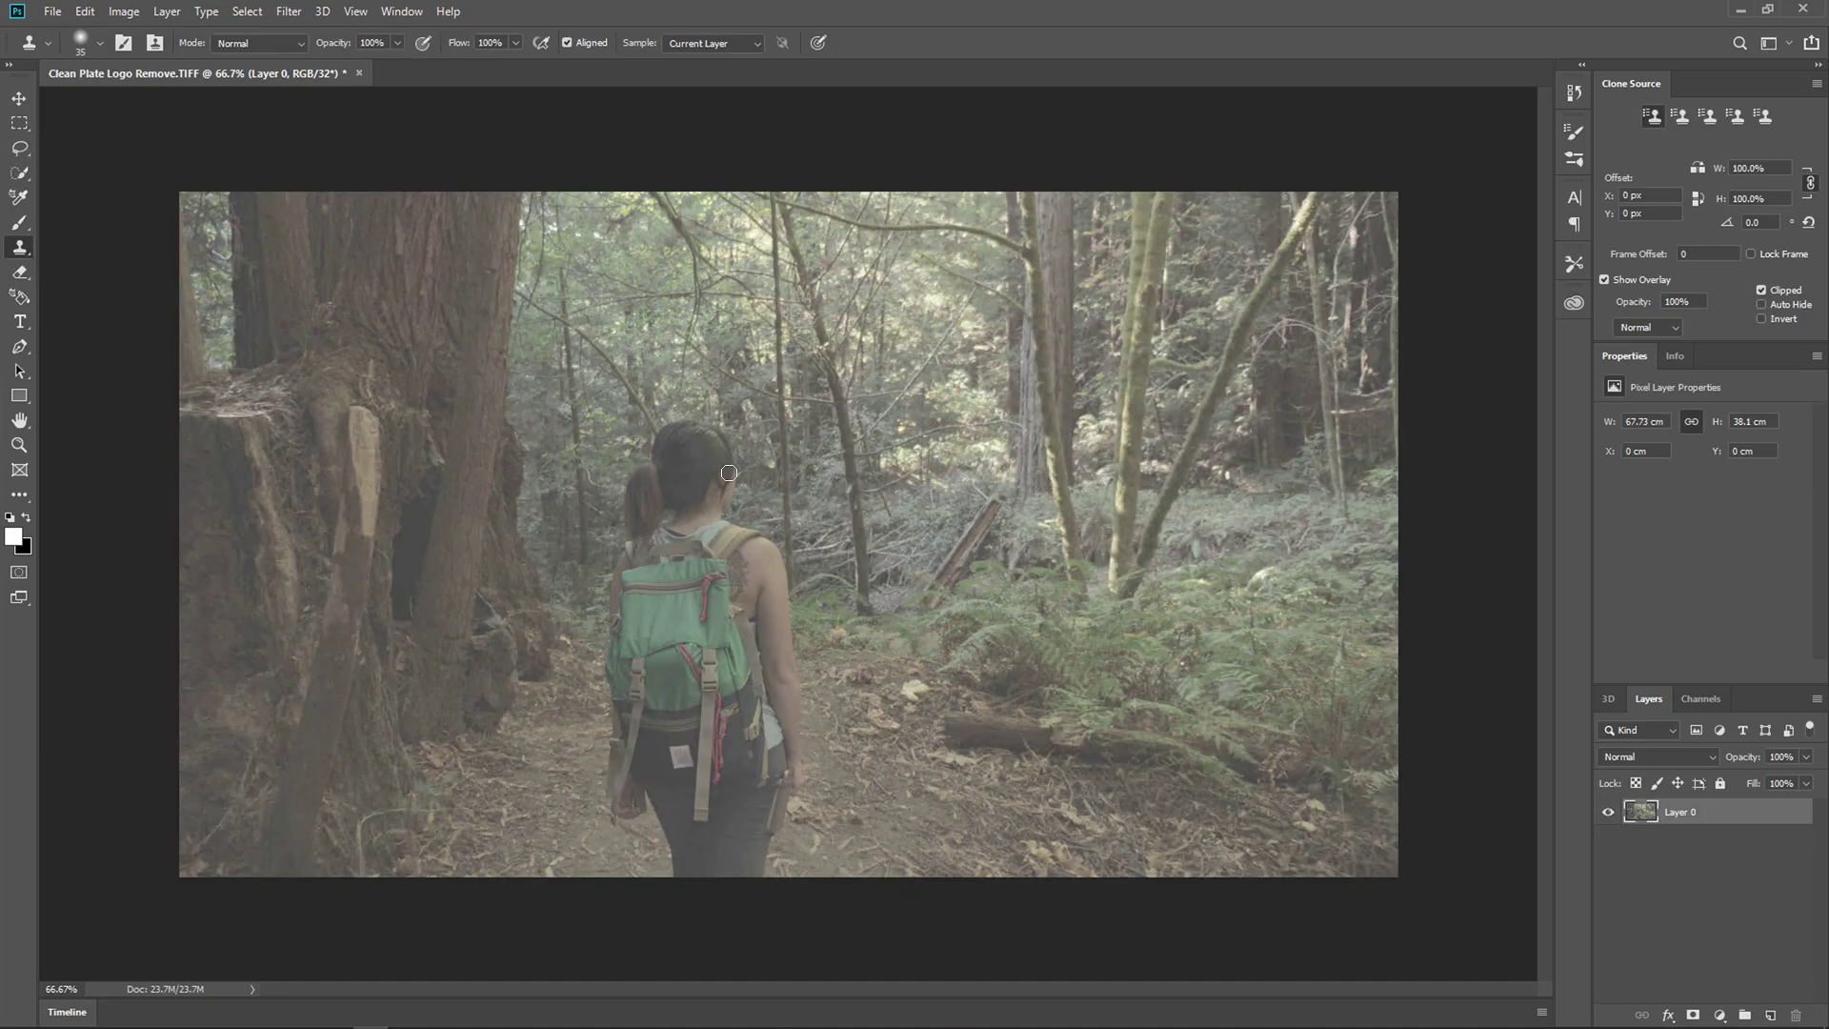
Select the Move tool and proof the clean plate's colours as Monitor RGB
{"action": "left_click", "coordinate": [20, 98]}
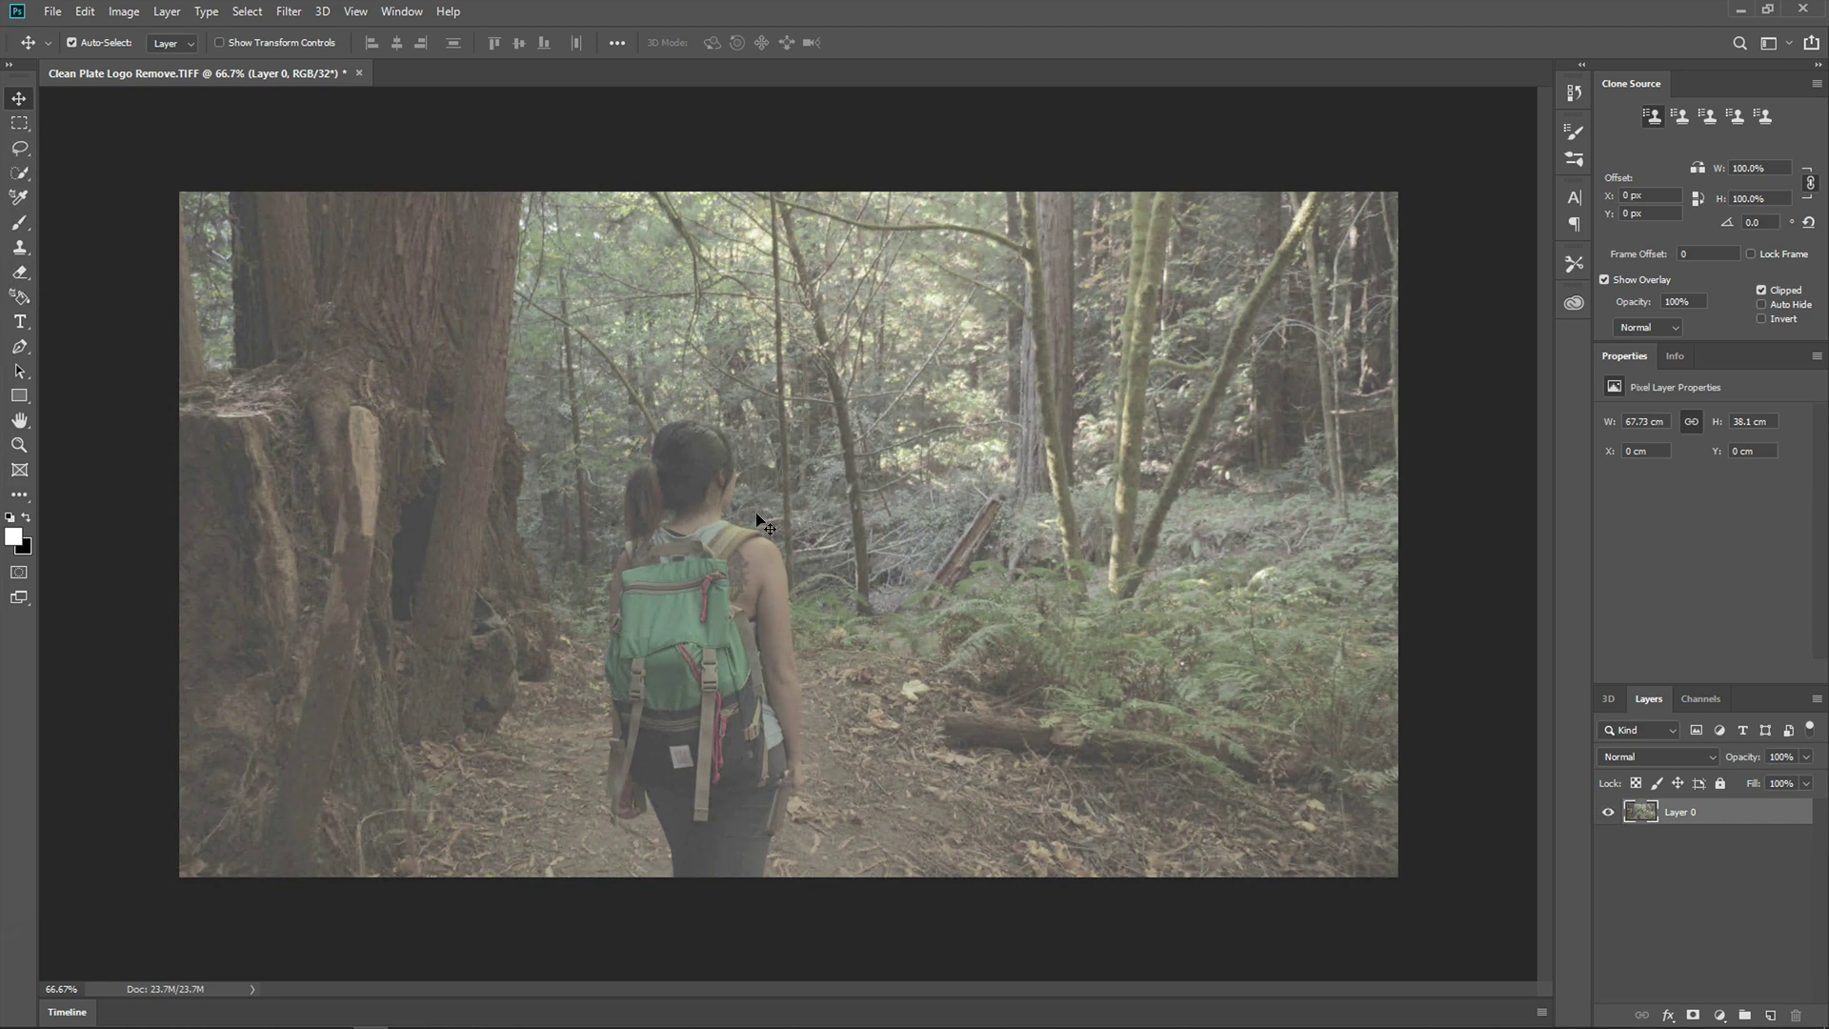
{"action": "left_click", "coordinate": [365, 31]}
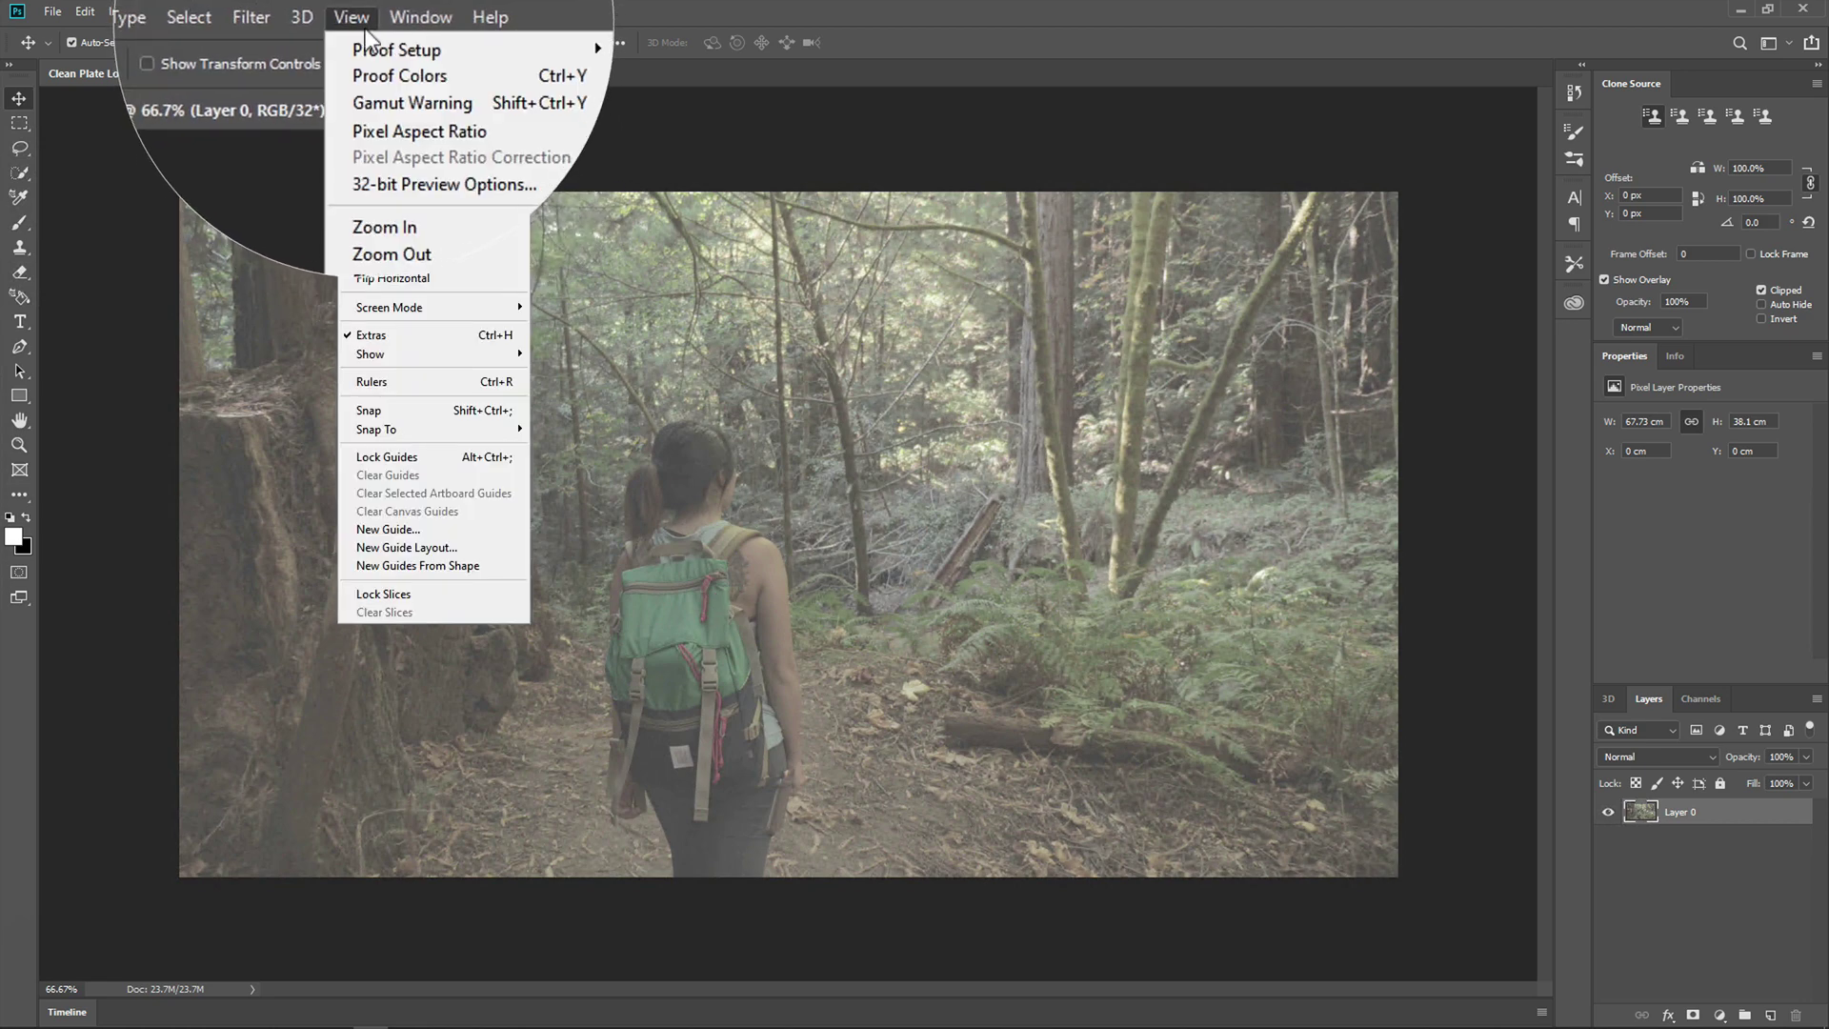
{"action": "mouse_move", "coordinate": [387, 32]}
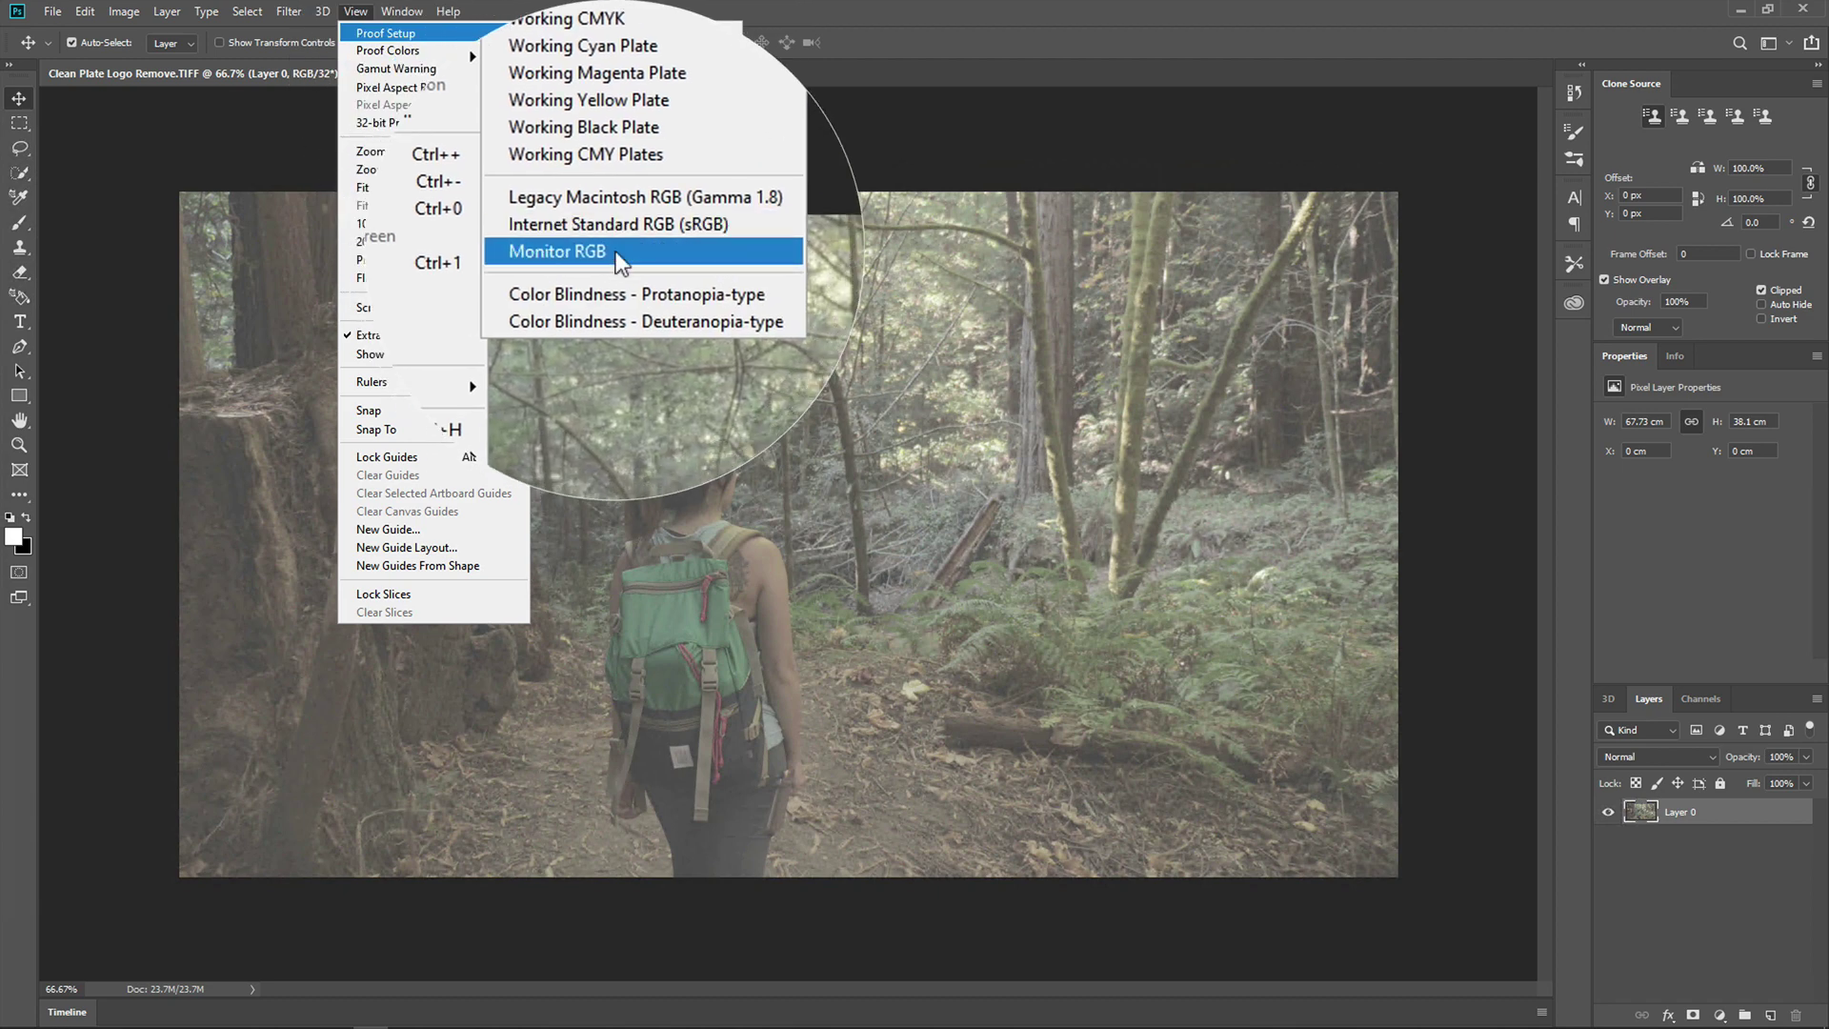
{"action": "left_click", "coordinate": [639, 222]}
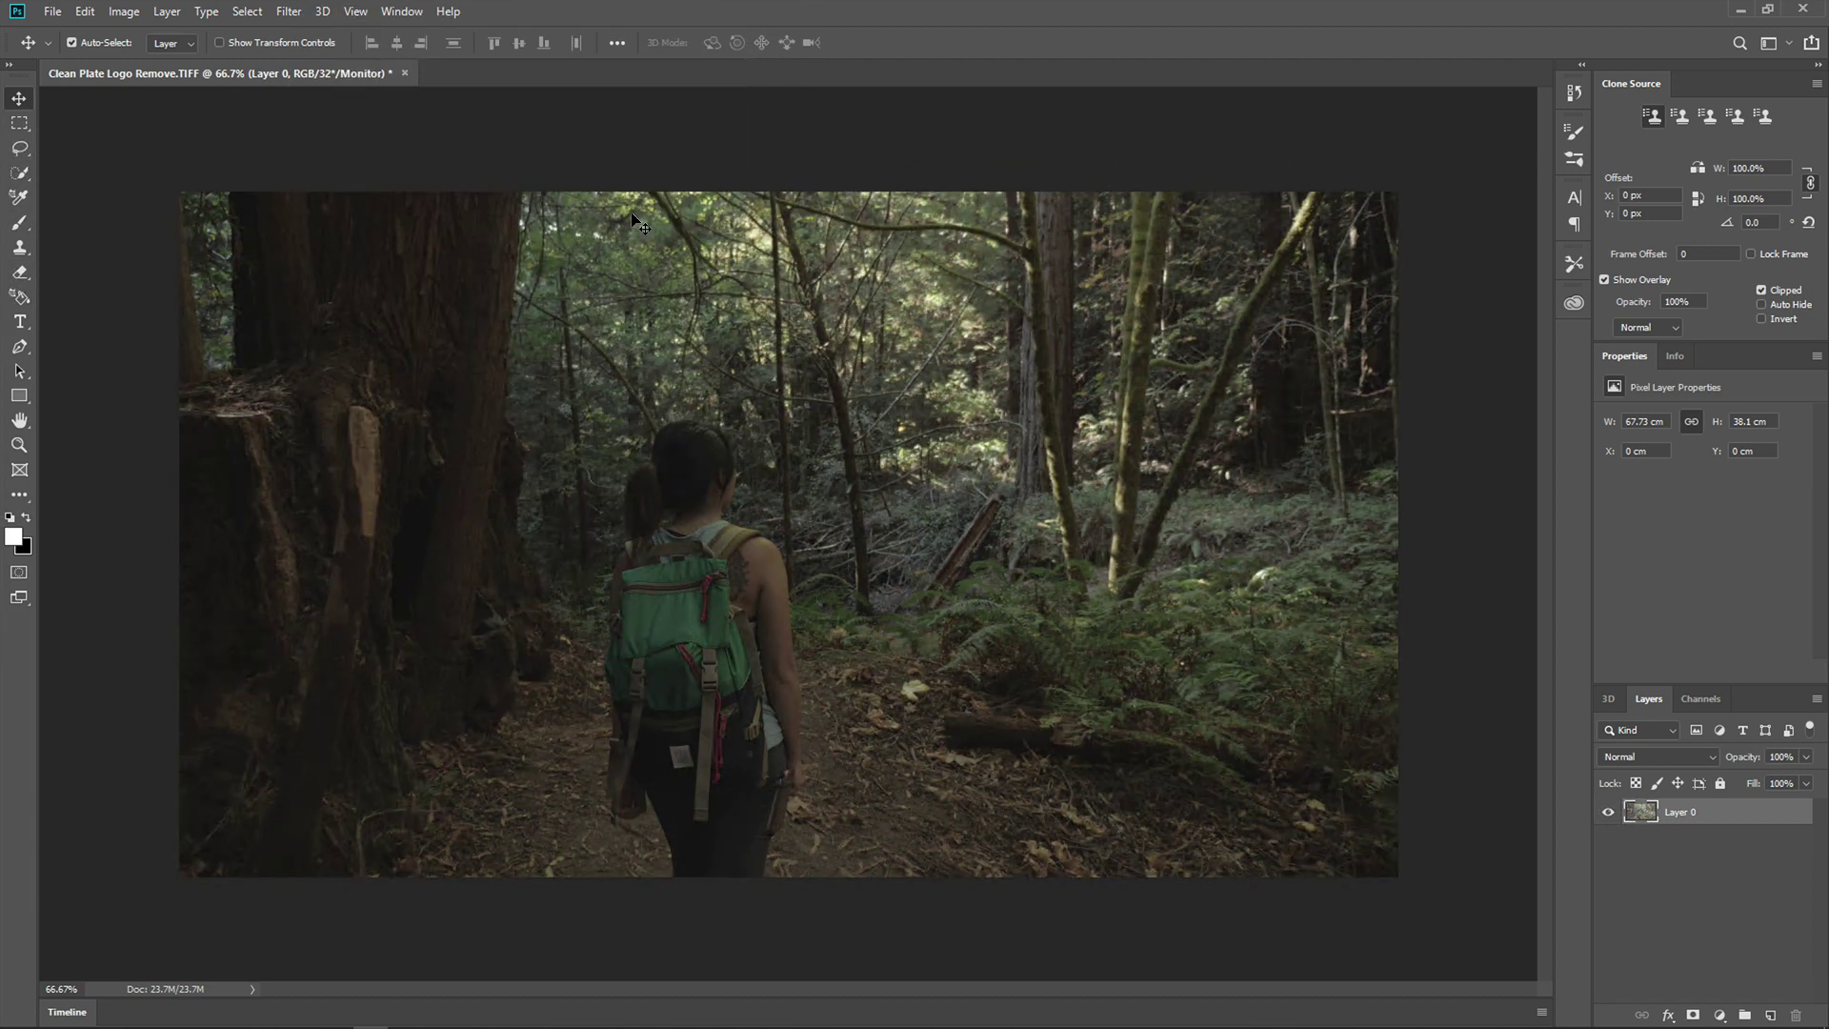
{"action": "scroll", "coordinate": [693, 796], "scroll_direction": "up", "scroll_amount": 3}
Try patching out the logo with the Patch tool, dismiss the failure, and deselect
{"action": "key", "text": "j"}
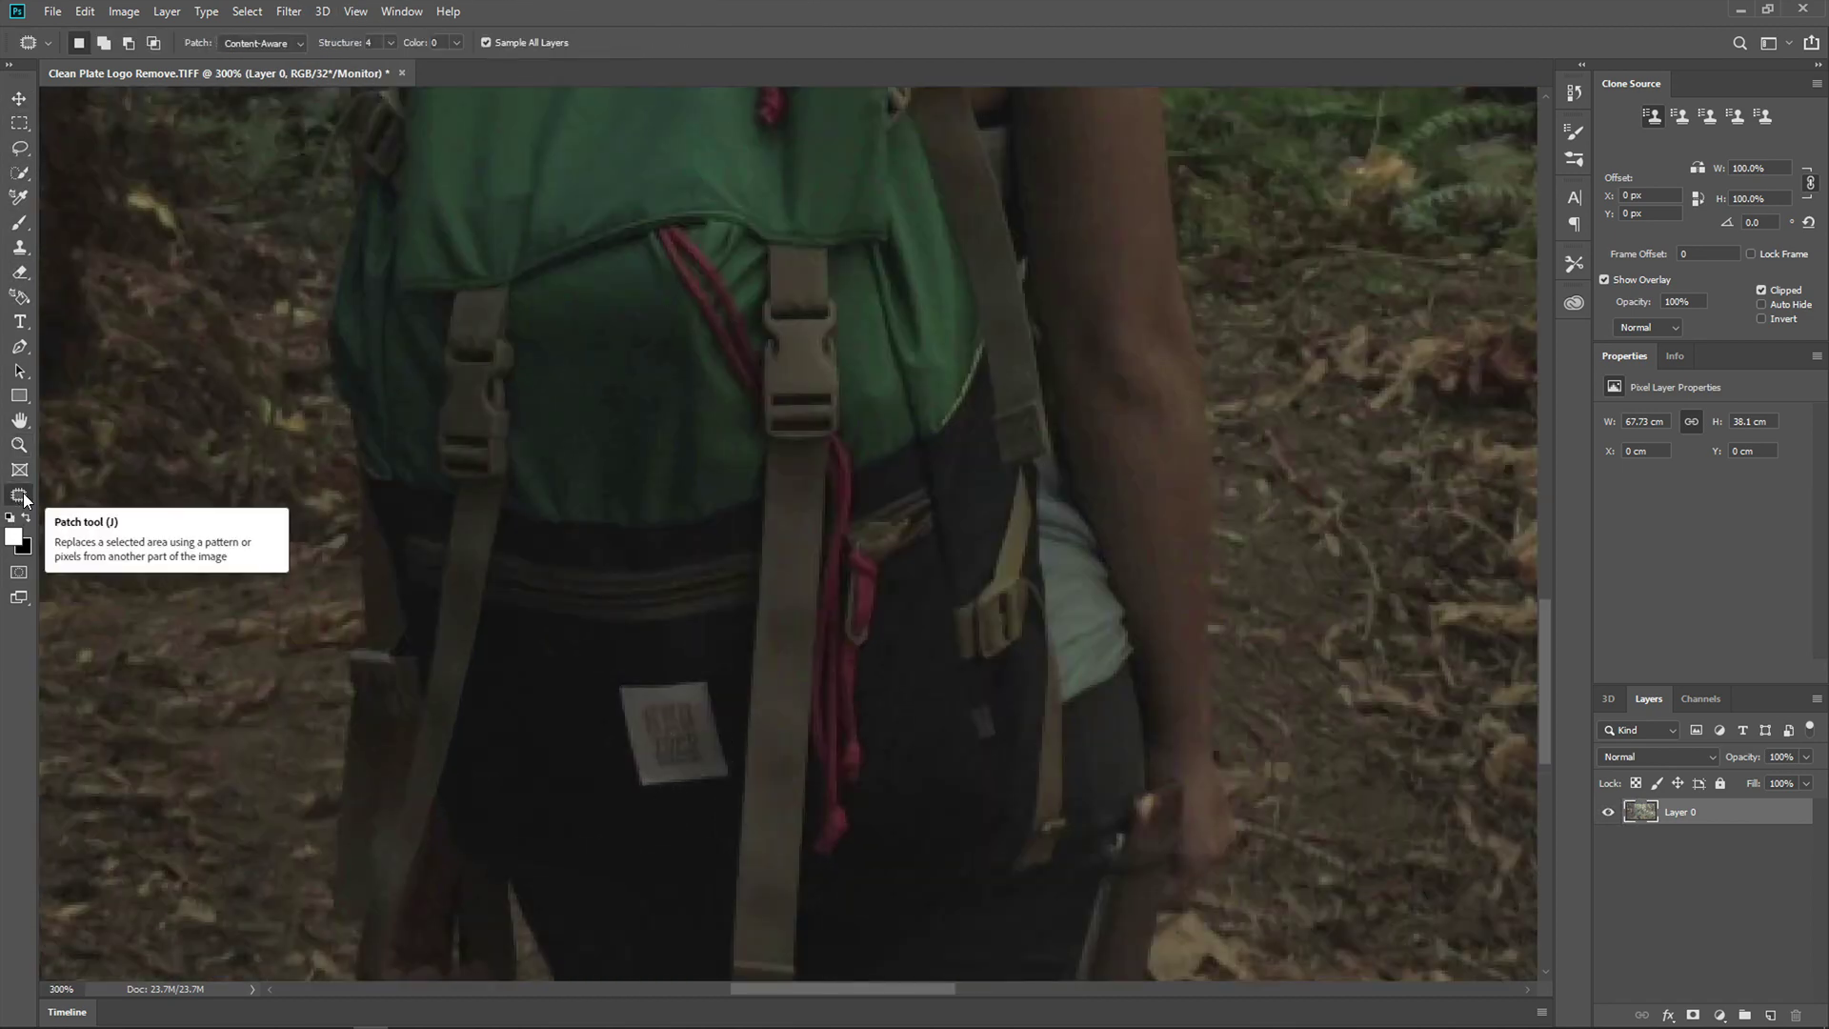
{"action": "left_click_drag", "start_coordinate": [705, 672], "coordinate": [710, 669]}
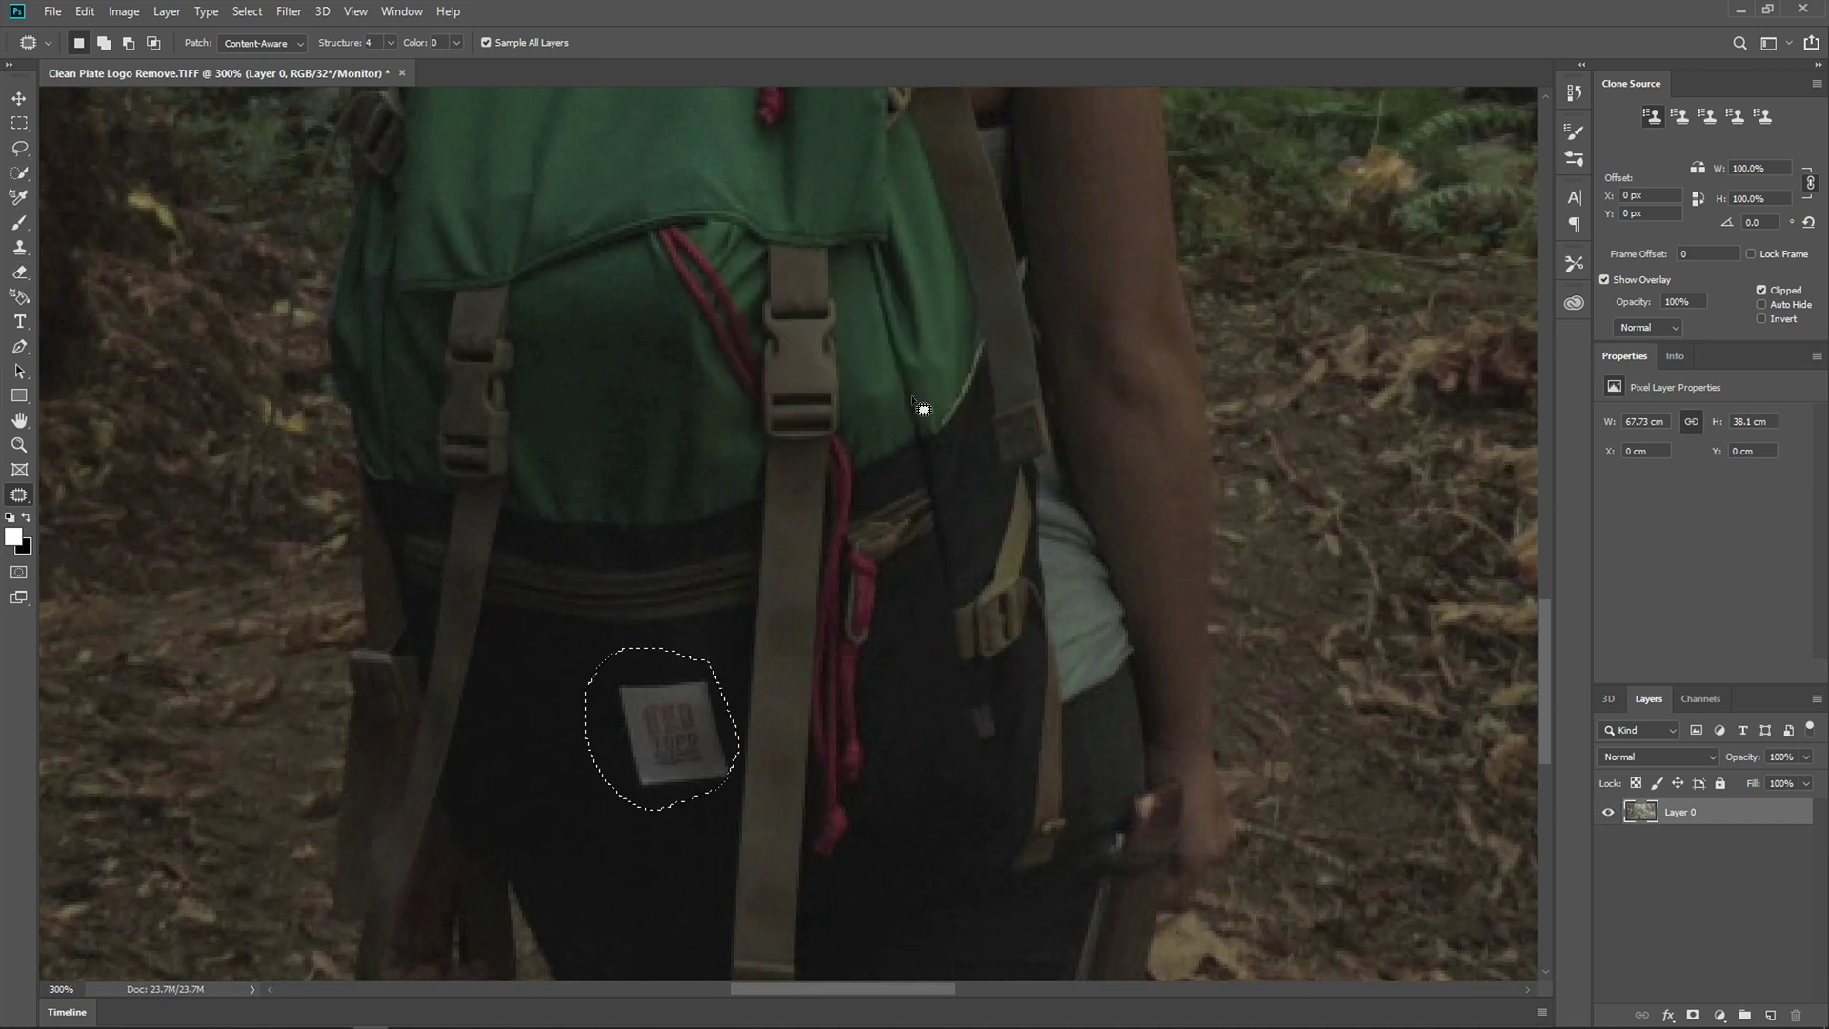
{"action": "left_click", "coordinate": [919, 403]}
{"action": "left_click", "coordinate": [20, 123]}
{"action": "key", "text": "ctrl+d"}
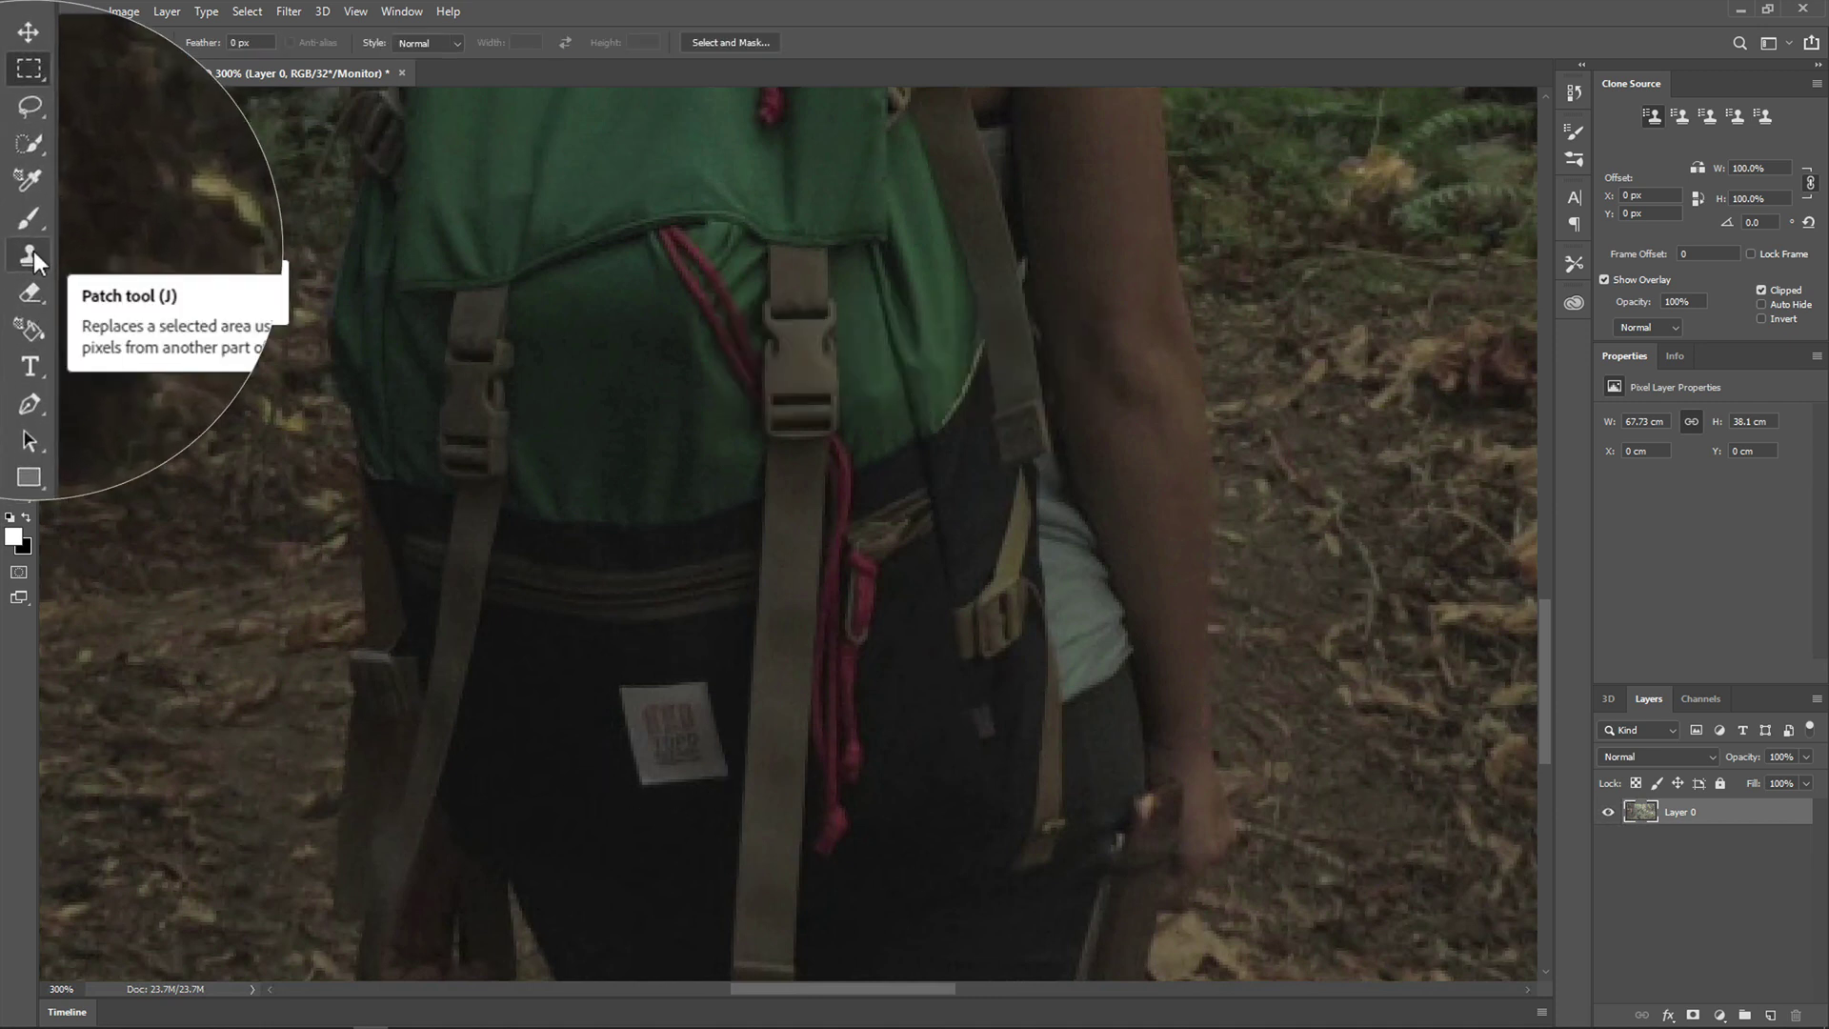
Clone surrounding fabric over the red backpack logo with the Clone Stamp tool
{"action": "left_click", "coordinate": [19, 248]}
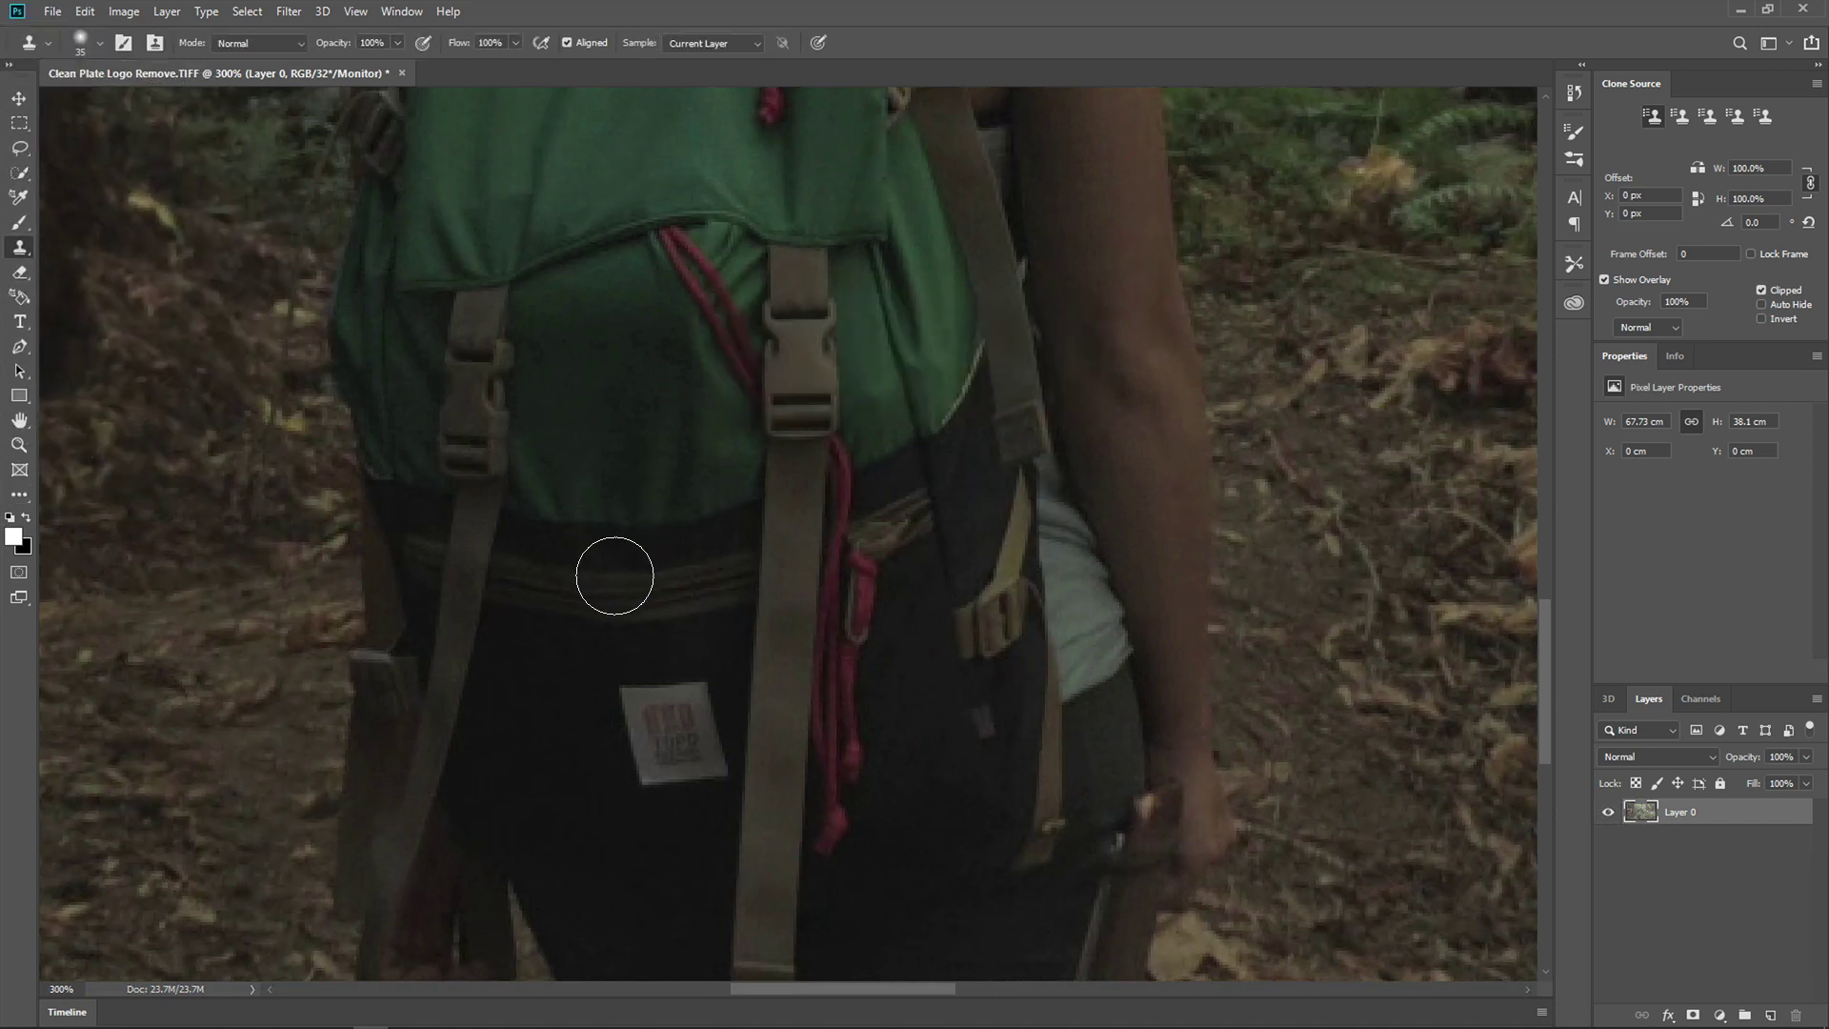
{"action": "key", "text": "bracketleft"}
{"action": "key", "text": "bracketleft"}
{"action": "key", "text": "bracketleft"}
{"action": "left_click", "coordinate": [631, 688], "text": "alt"}
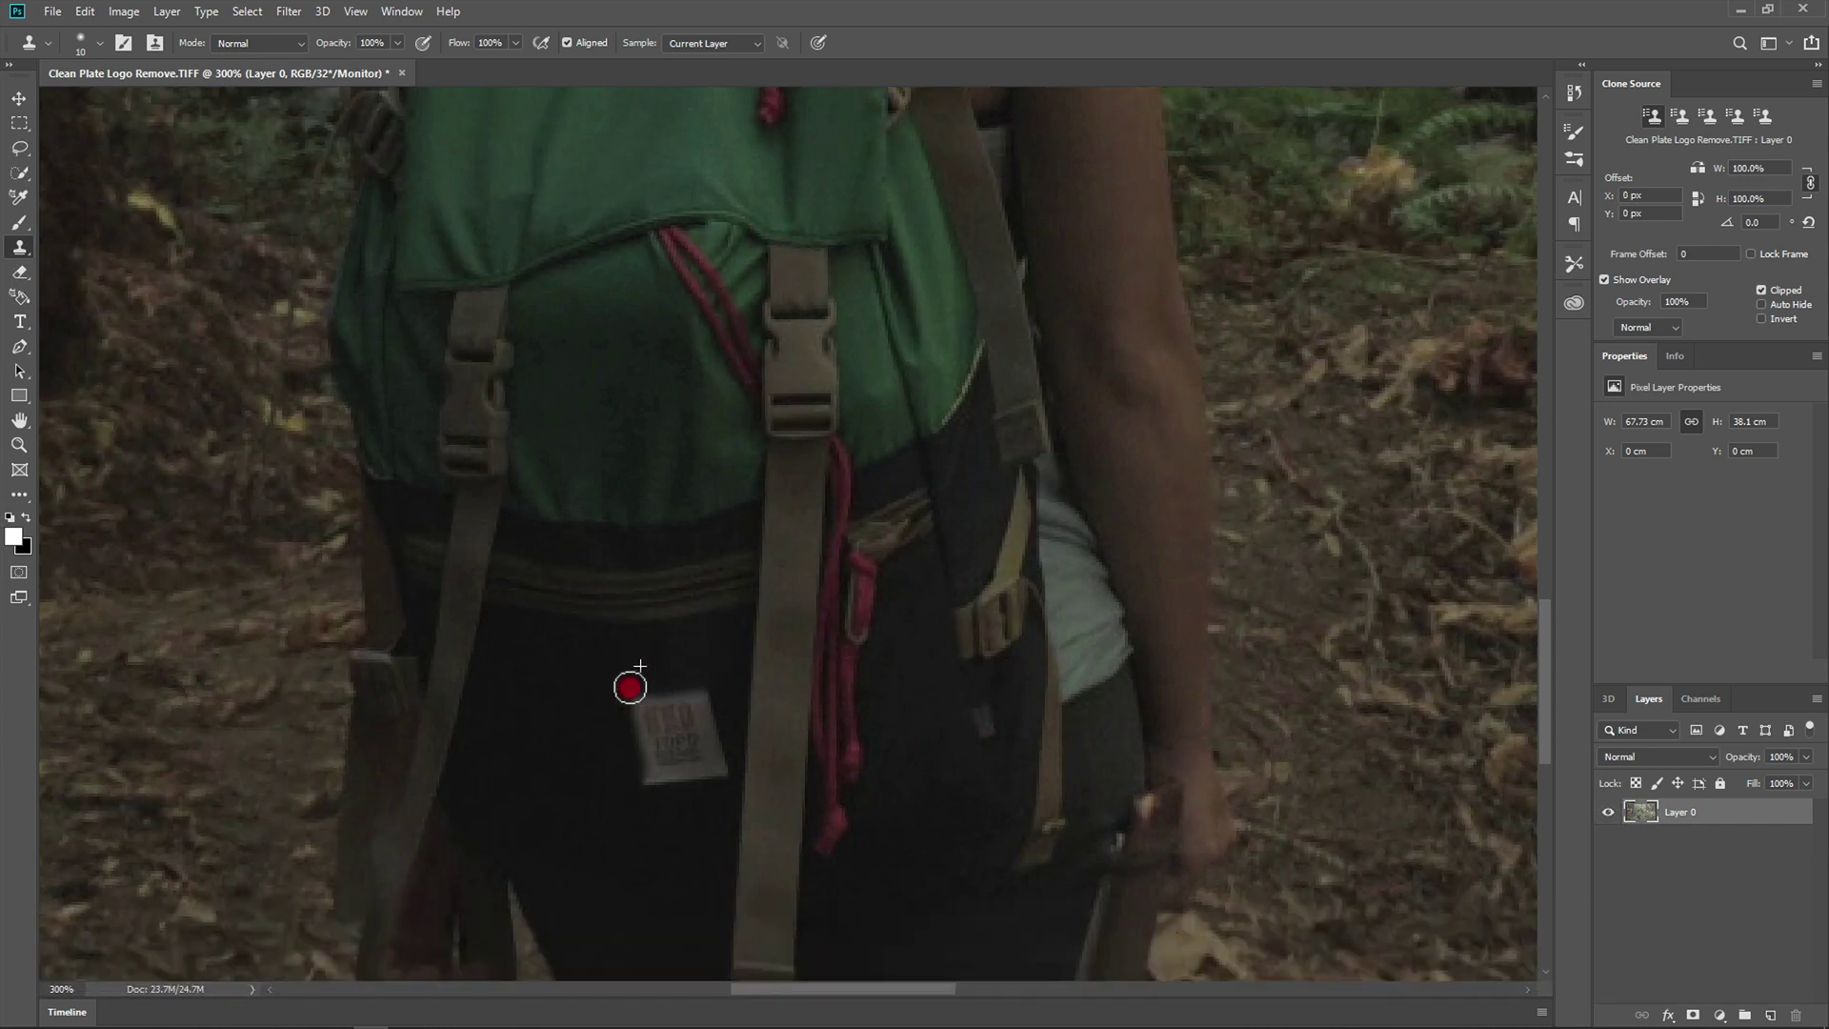
{"action": "left_click", "coordinate": [715, 728]}
{"action": "left_click", "coordinate": [679, 695], "text": "alt"}
{"action": "left_click", "coordinate": [642, 752]}
{"action": "left_click", "coordinate": [695, 776], "text": "alt"}
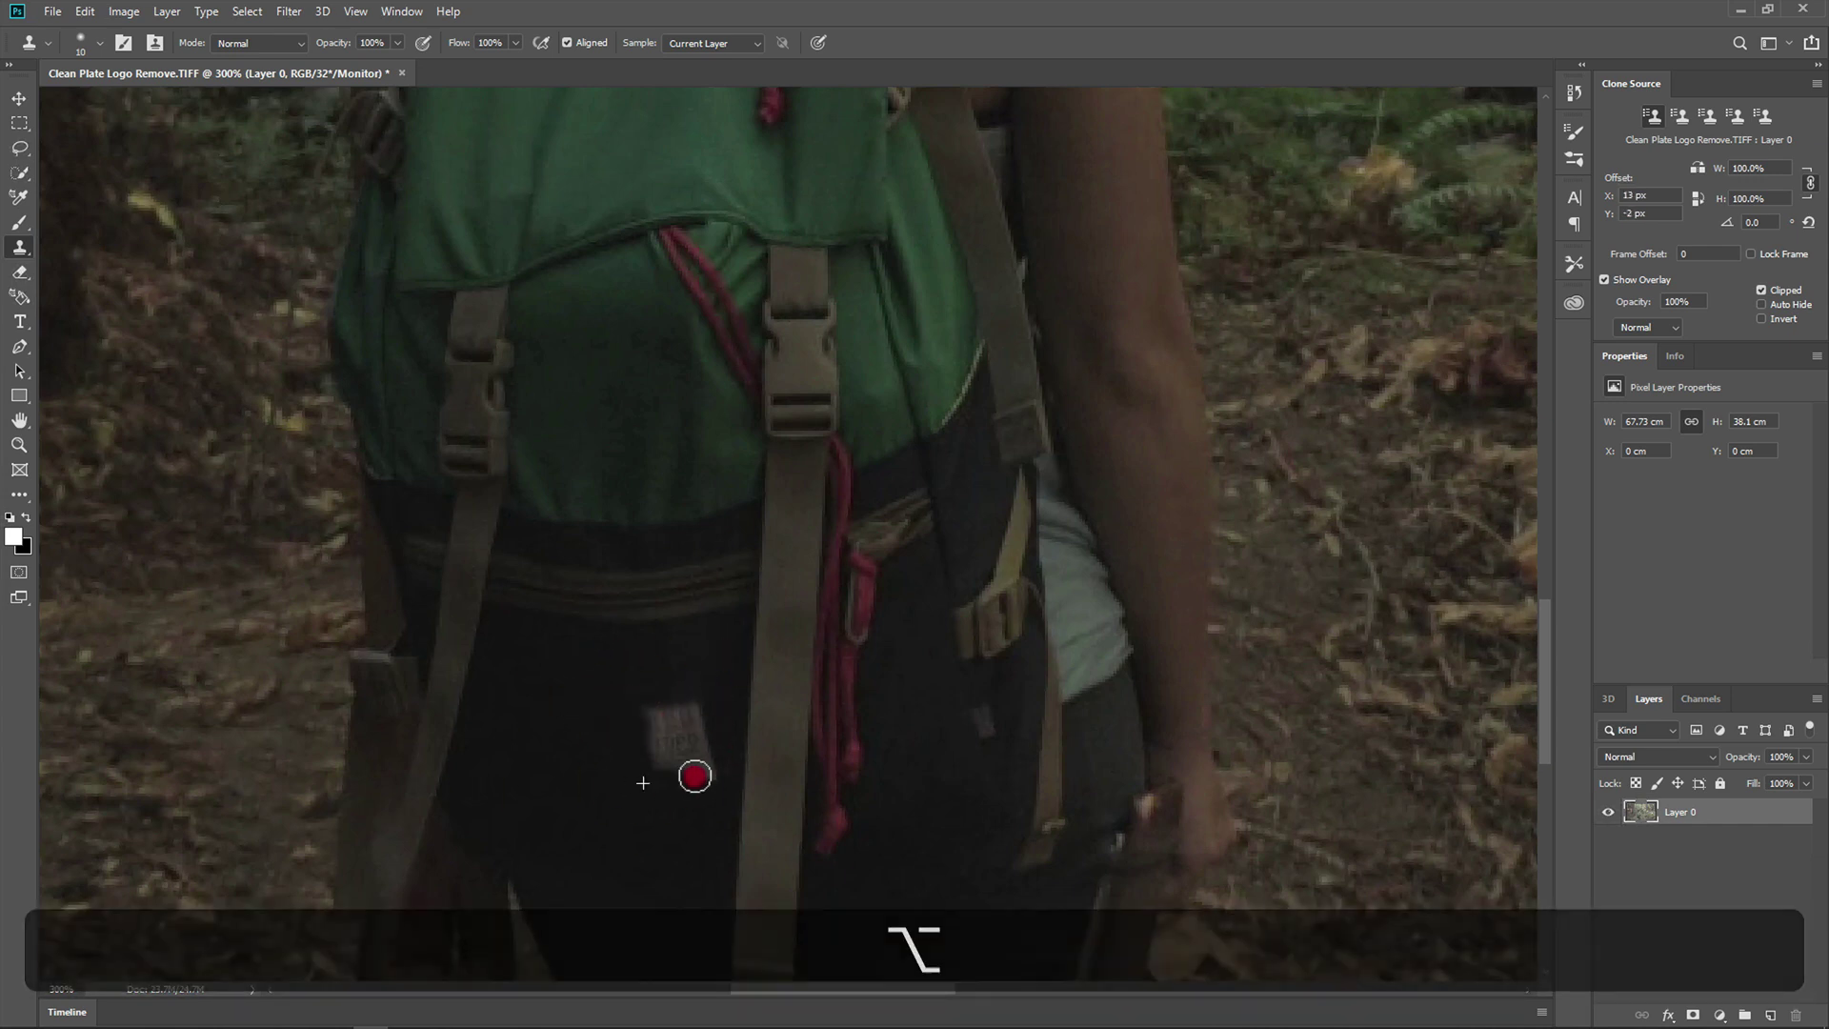
{"action": "left_click", "coordinate": [662, 703], "text": "alt"}
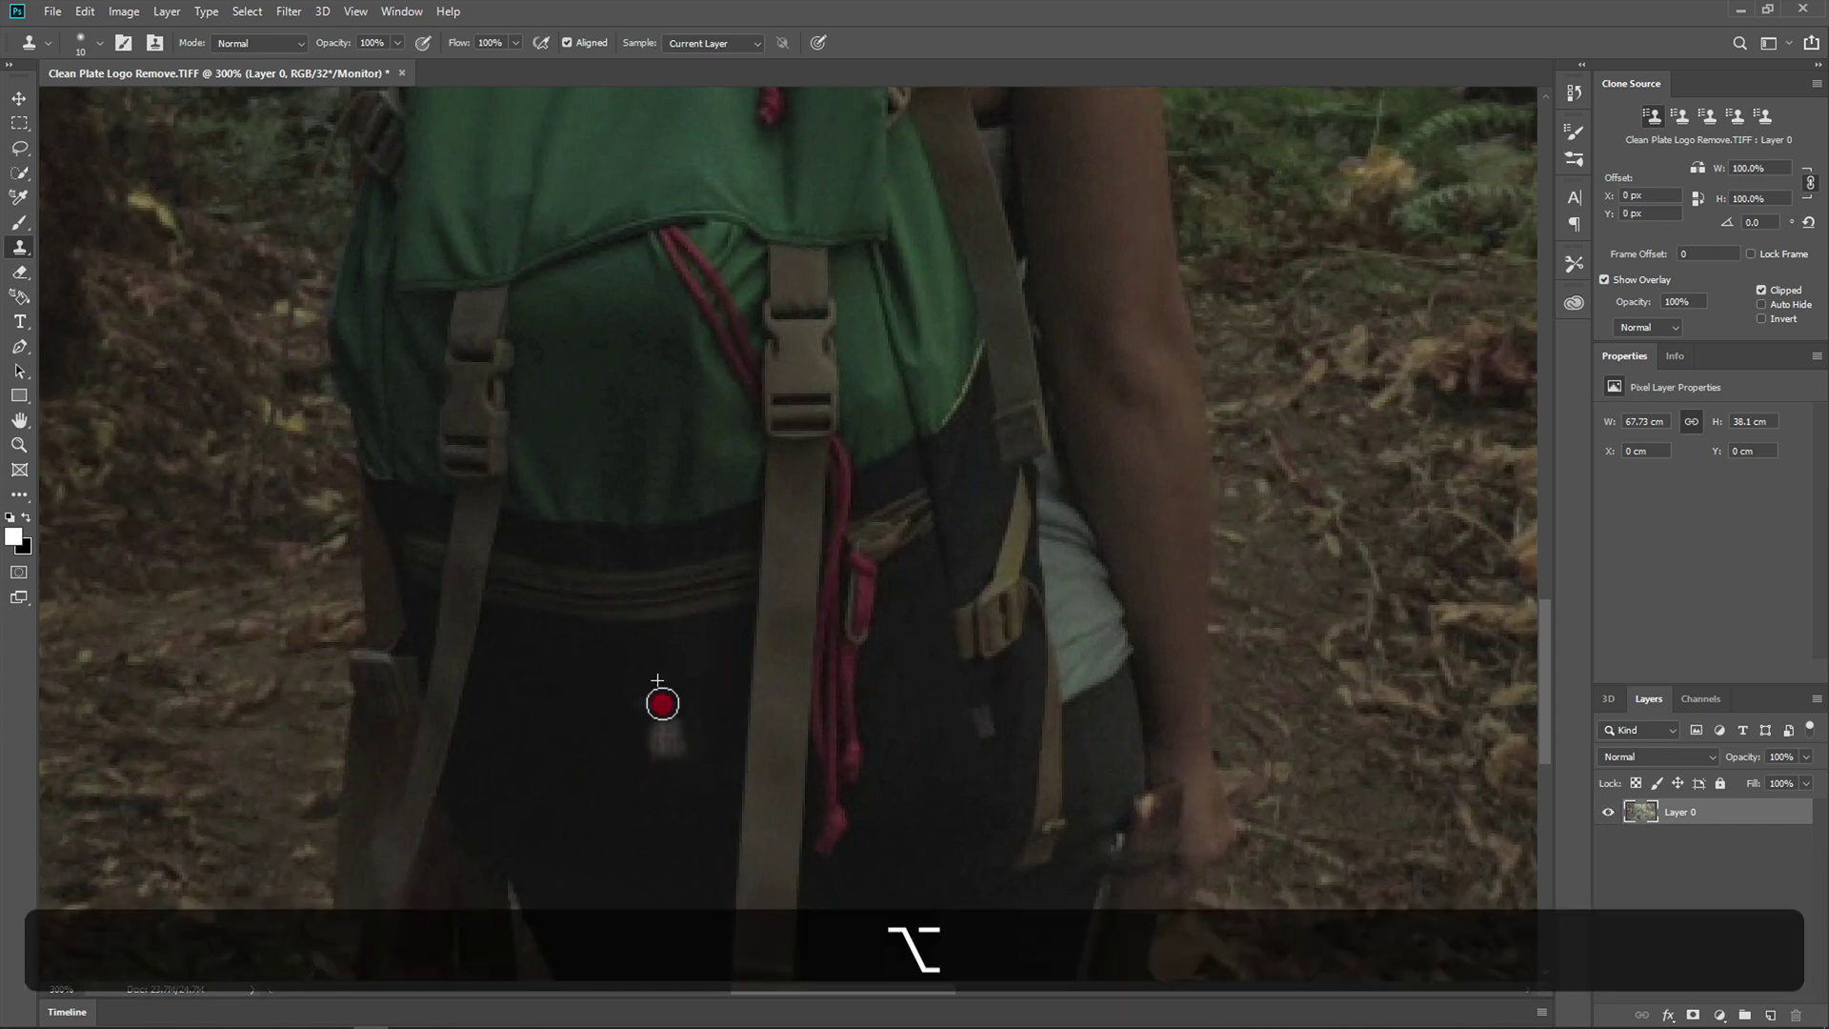
{"action": "key", "text": "bracketright"}
{"action": "key", "text": "bracketright"}
{"action": "key", "text": "bracketright"}
{"action": "left_click", "coordinate": [687, 615], "text": "alt"}
{"action": "left_click", "coordinate": [661, 718]}
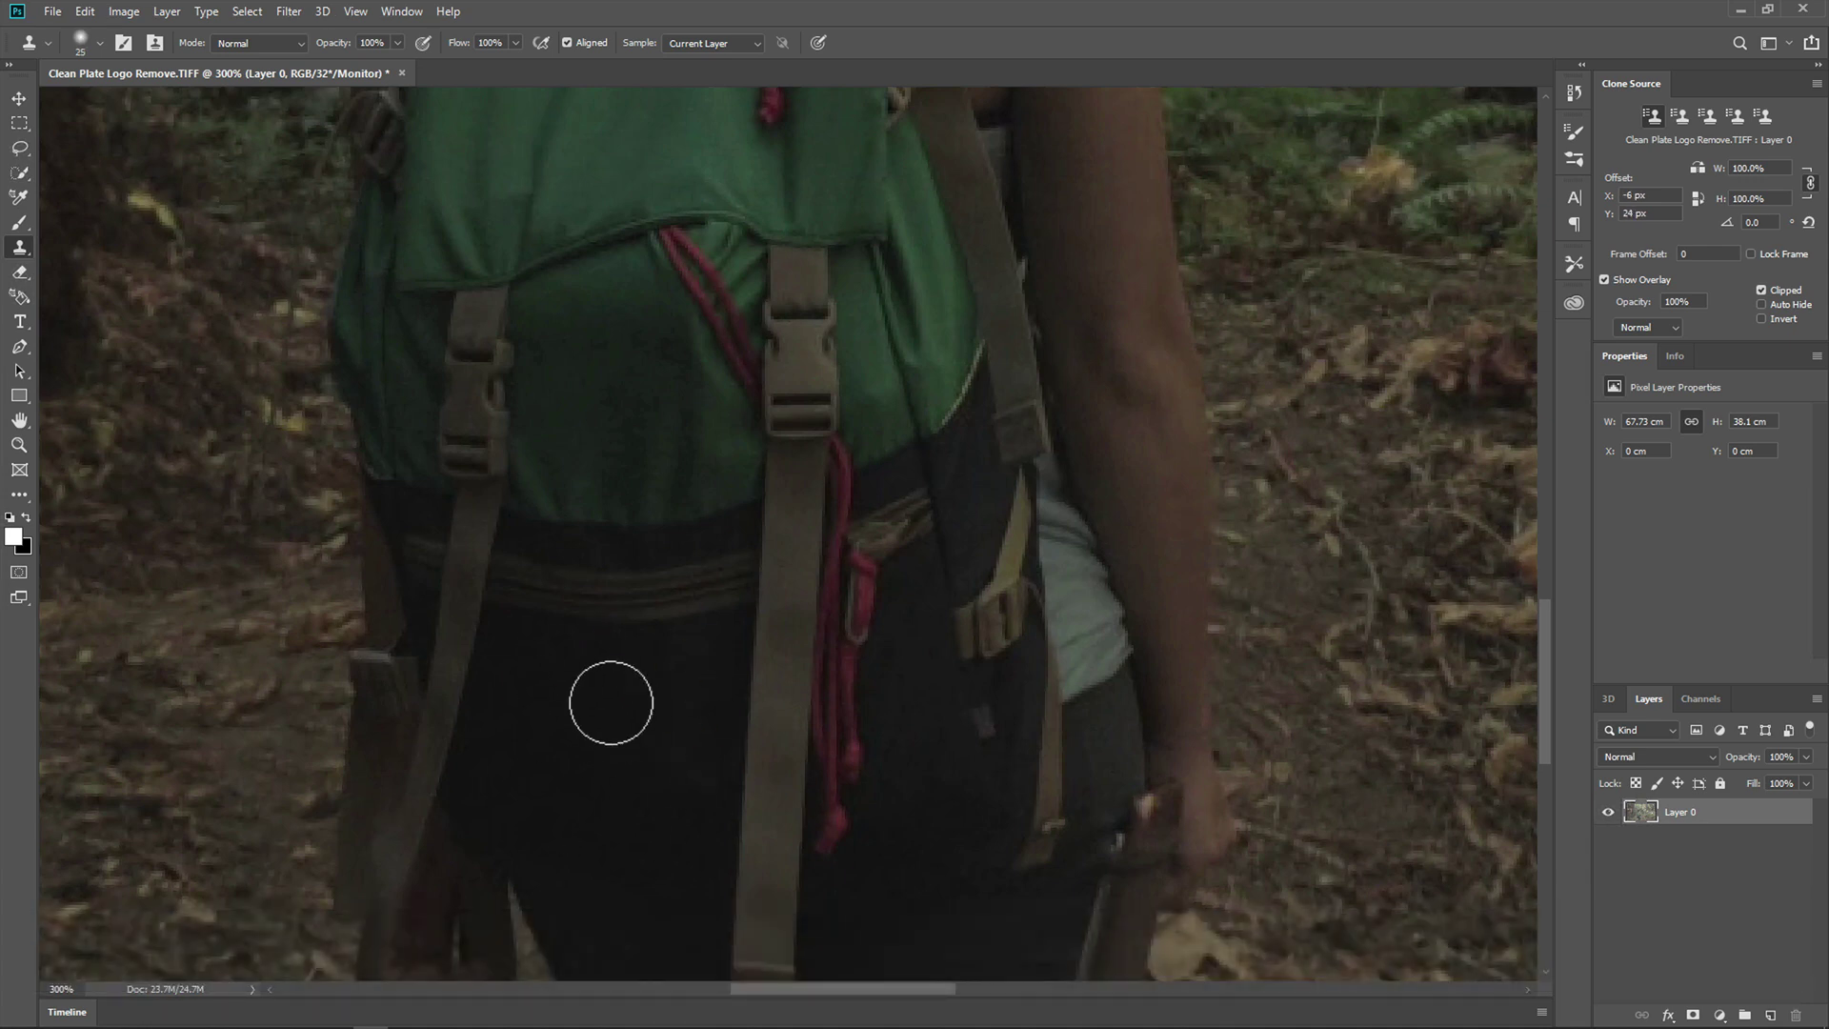
{"action": "left_click", "coordinate": [707, 674], "text": "alt"}
Check the result with colour proofing off and back on, then save the clean plate
{"action": "key", "text": "ctrl+y"}
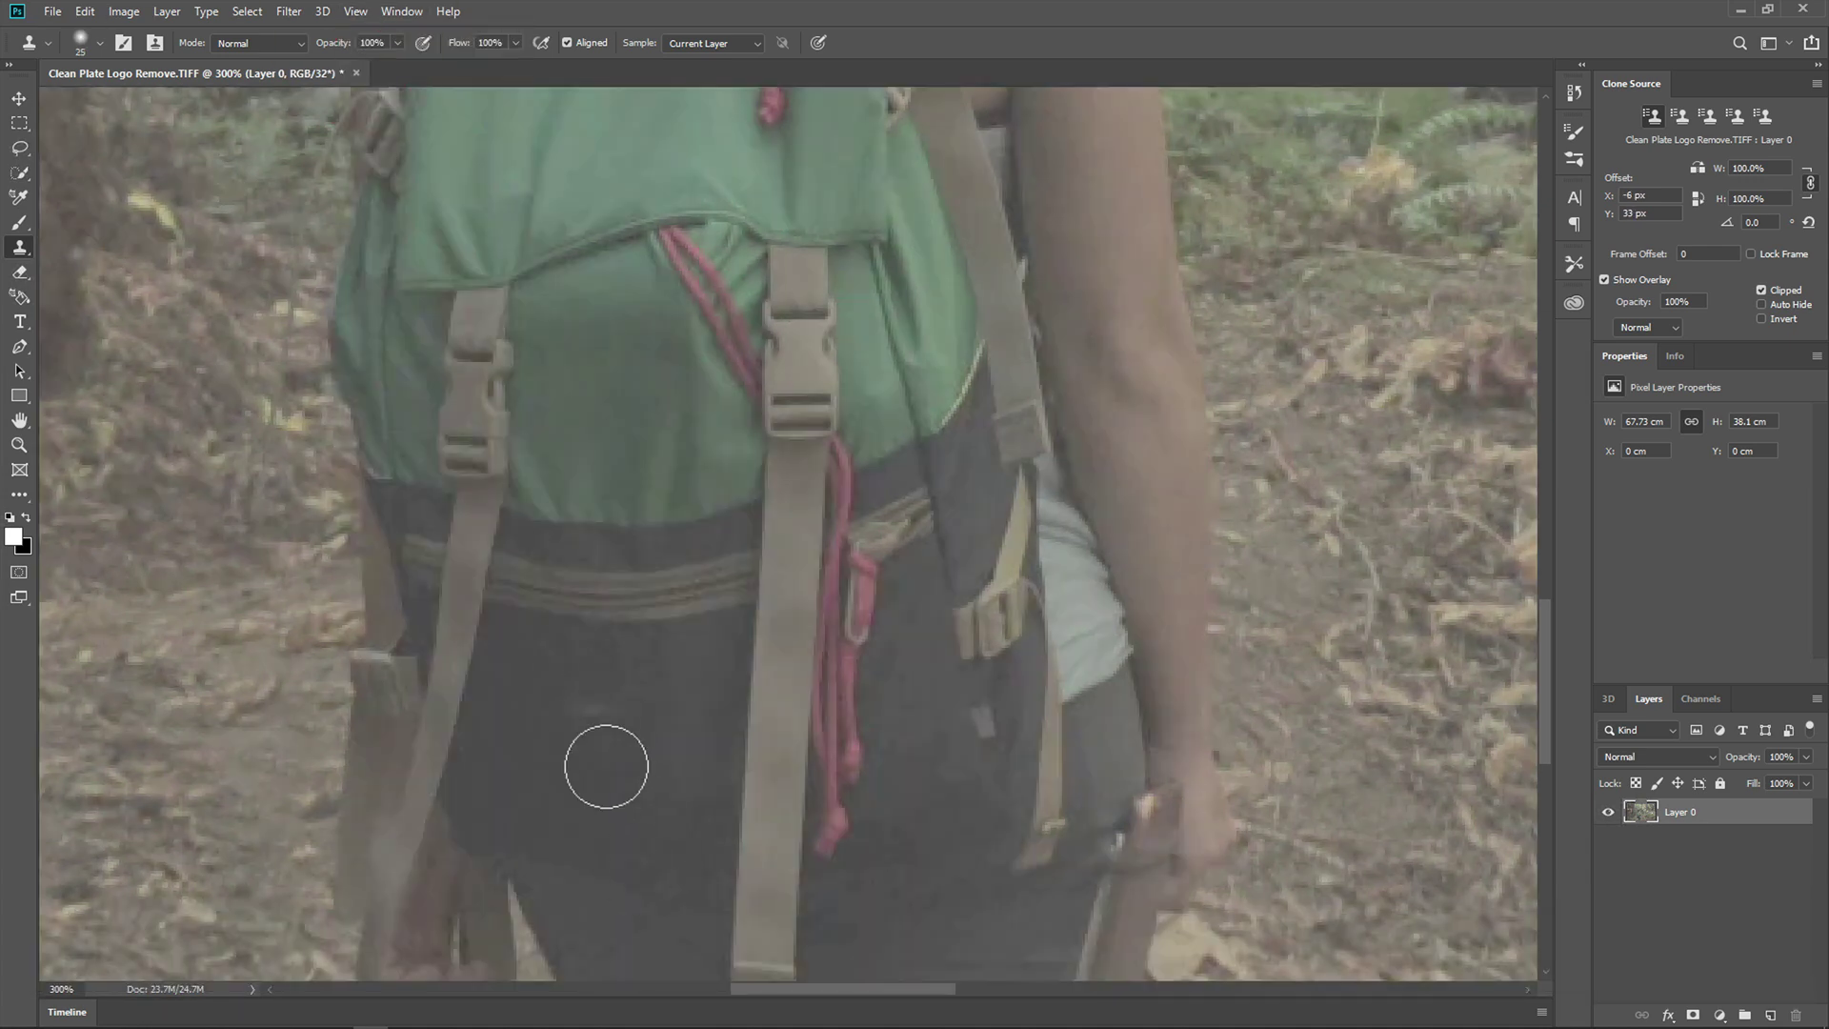
{"action": "key", "text": "ctrl+y"}
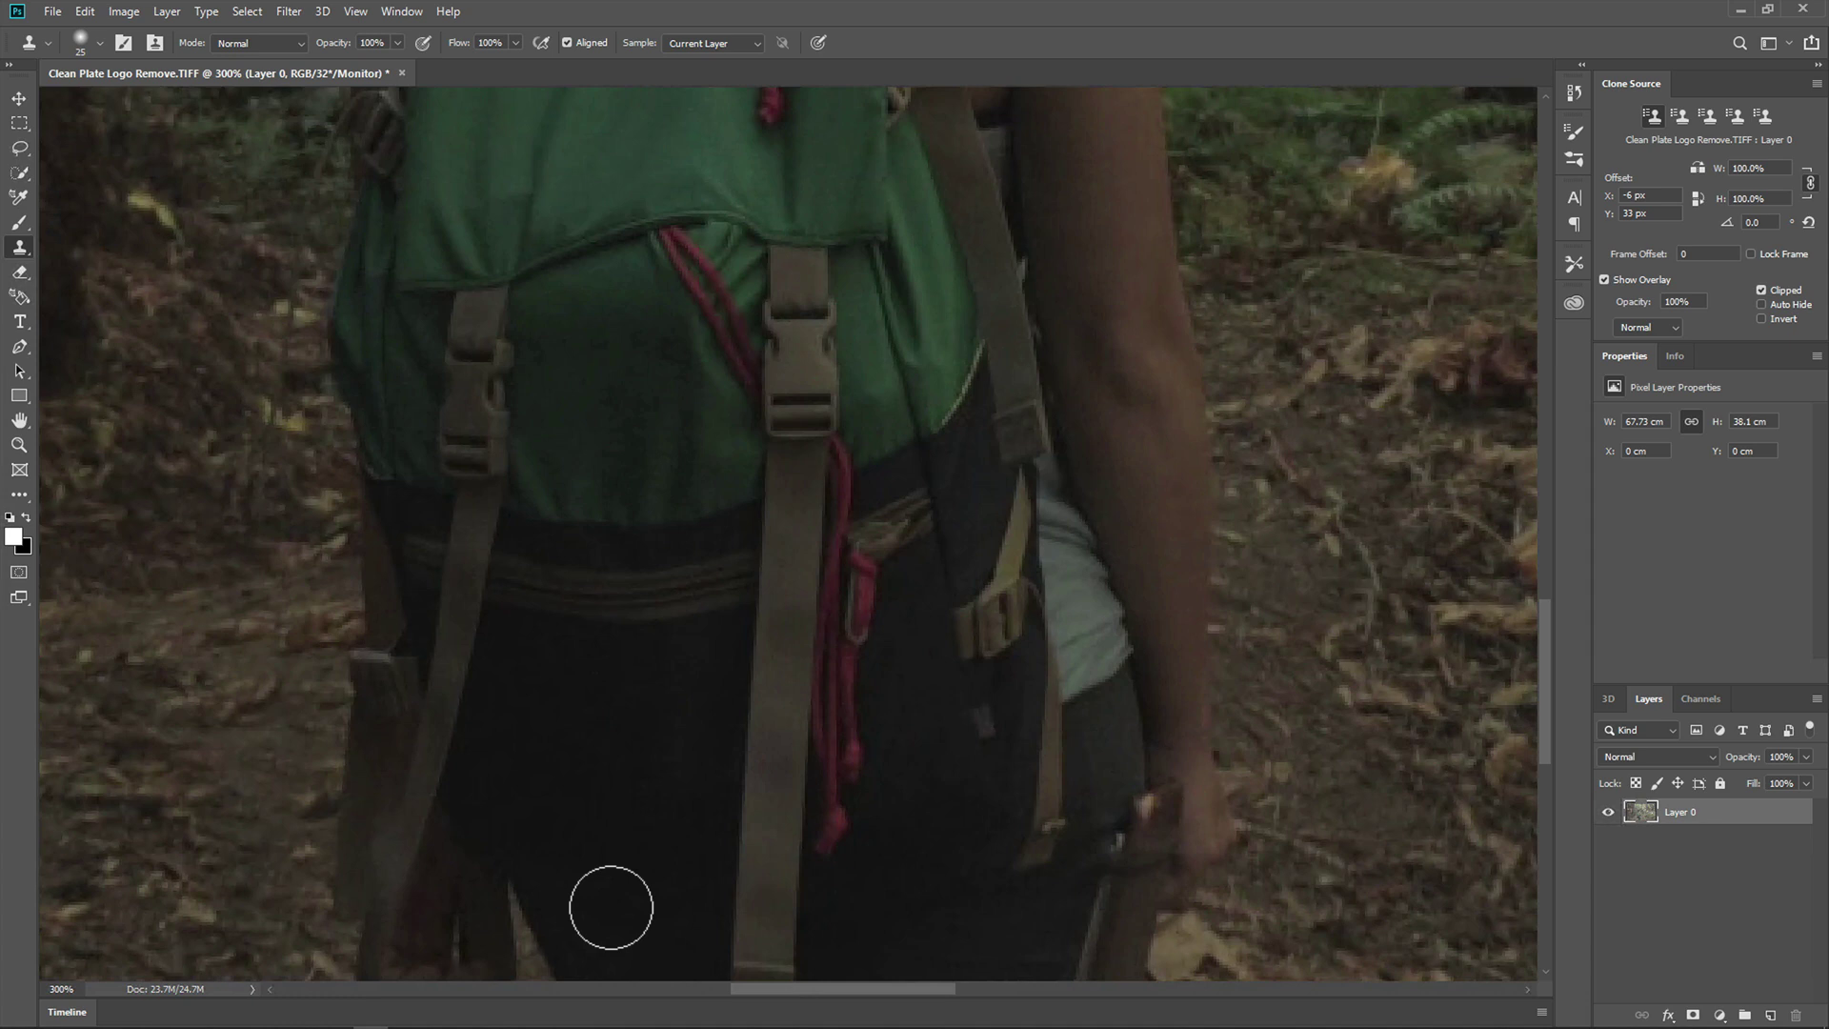
{"action": "key", "text": "ctrl+s"}
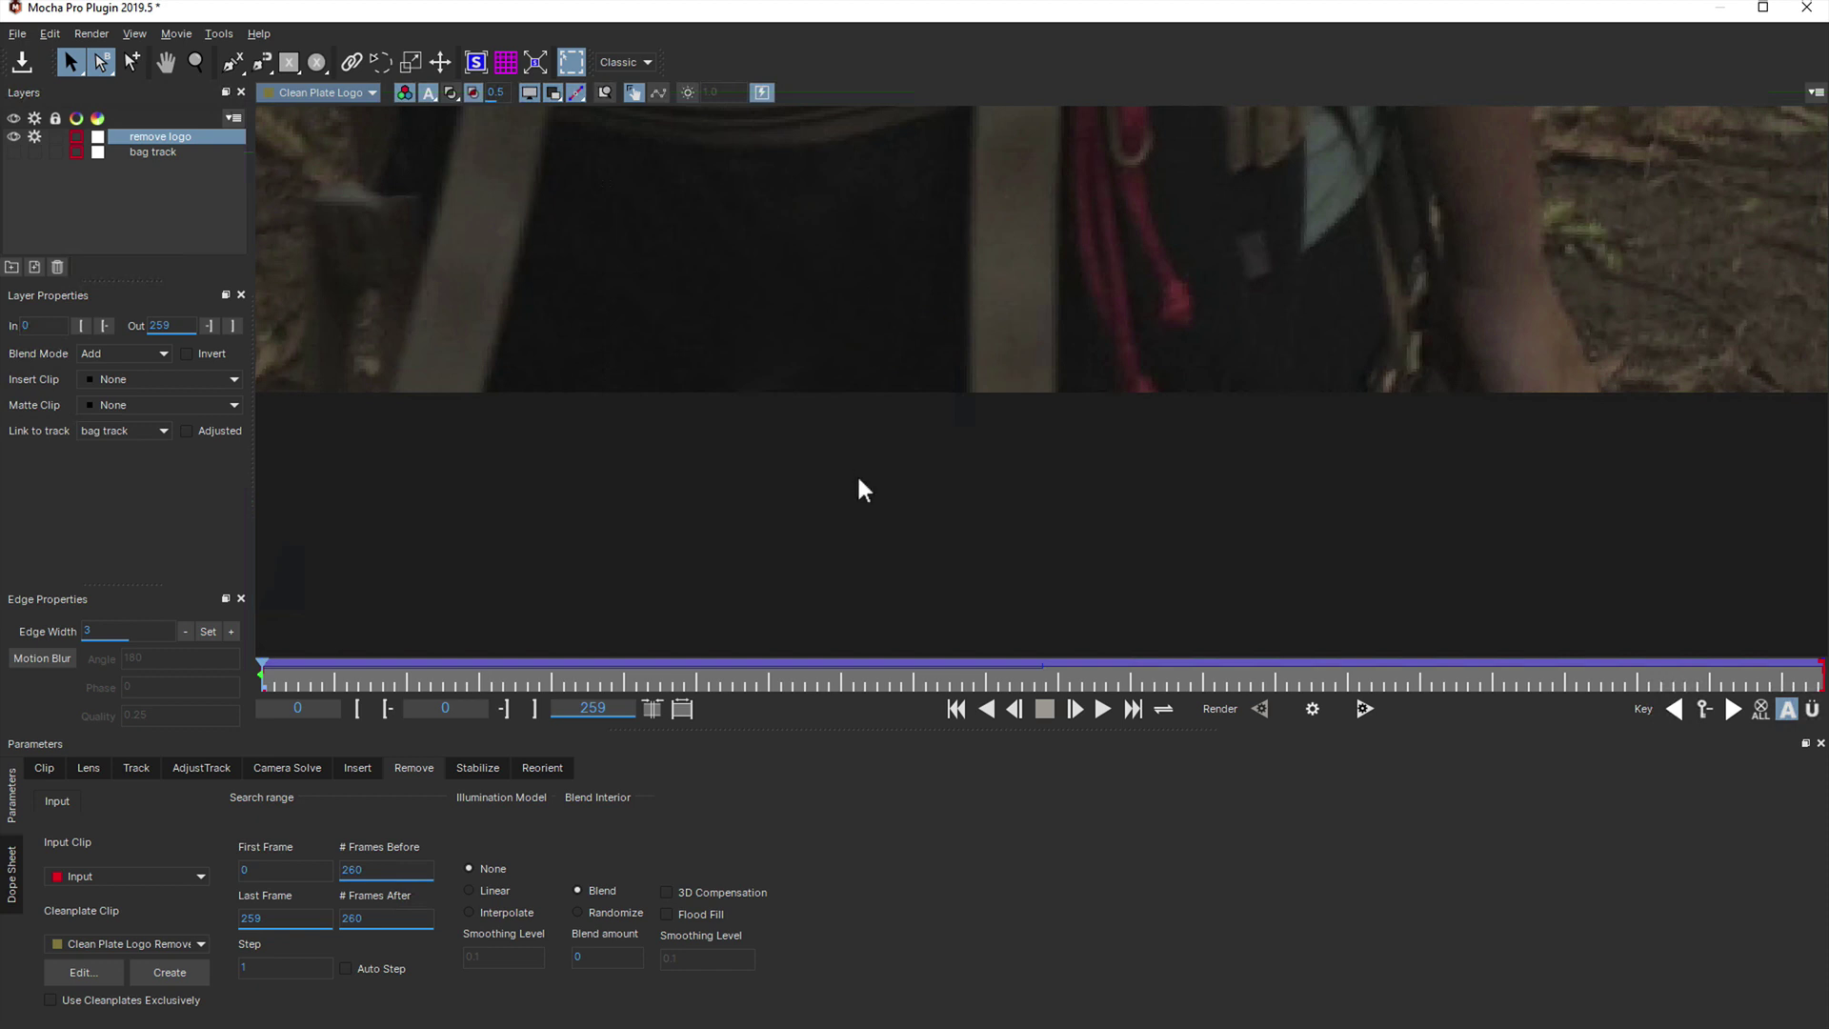
Switch the Mocha viewer to show the Selected layer instead of the clean plate
{"action": "left_click", "coordinate": [330, 95]}
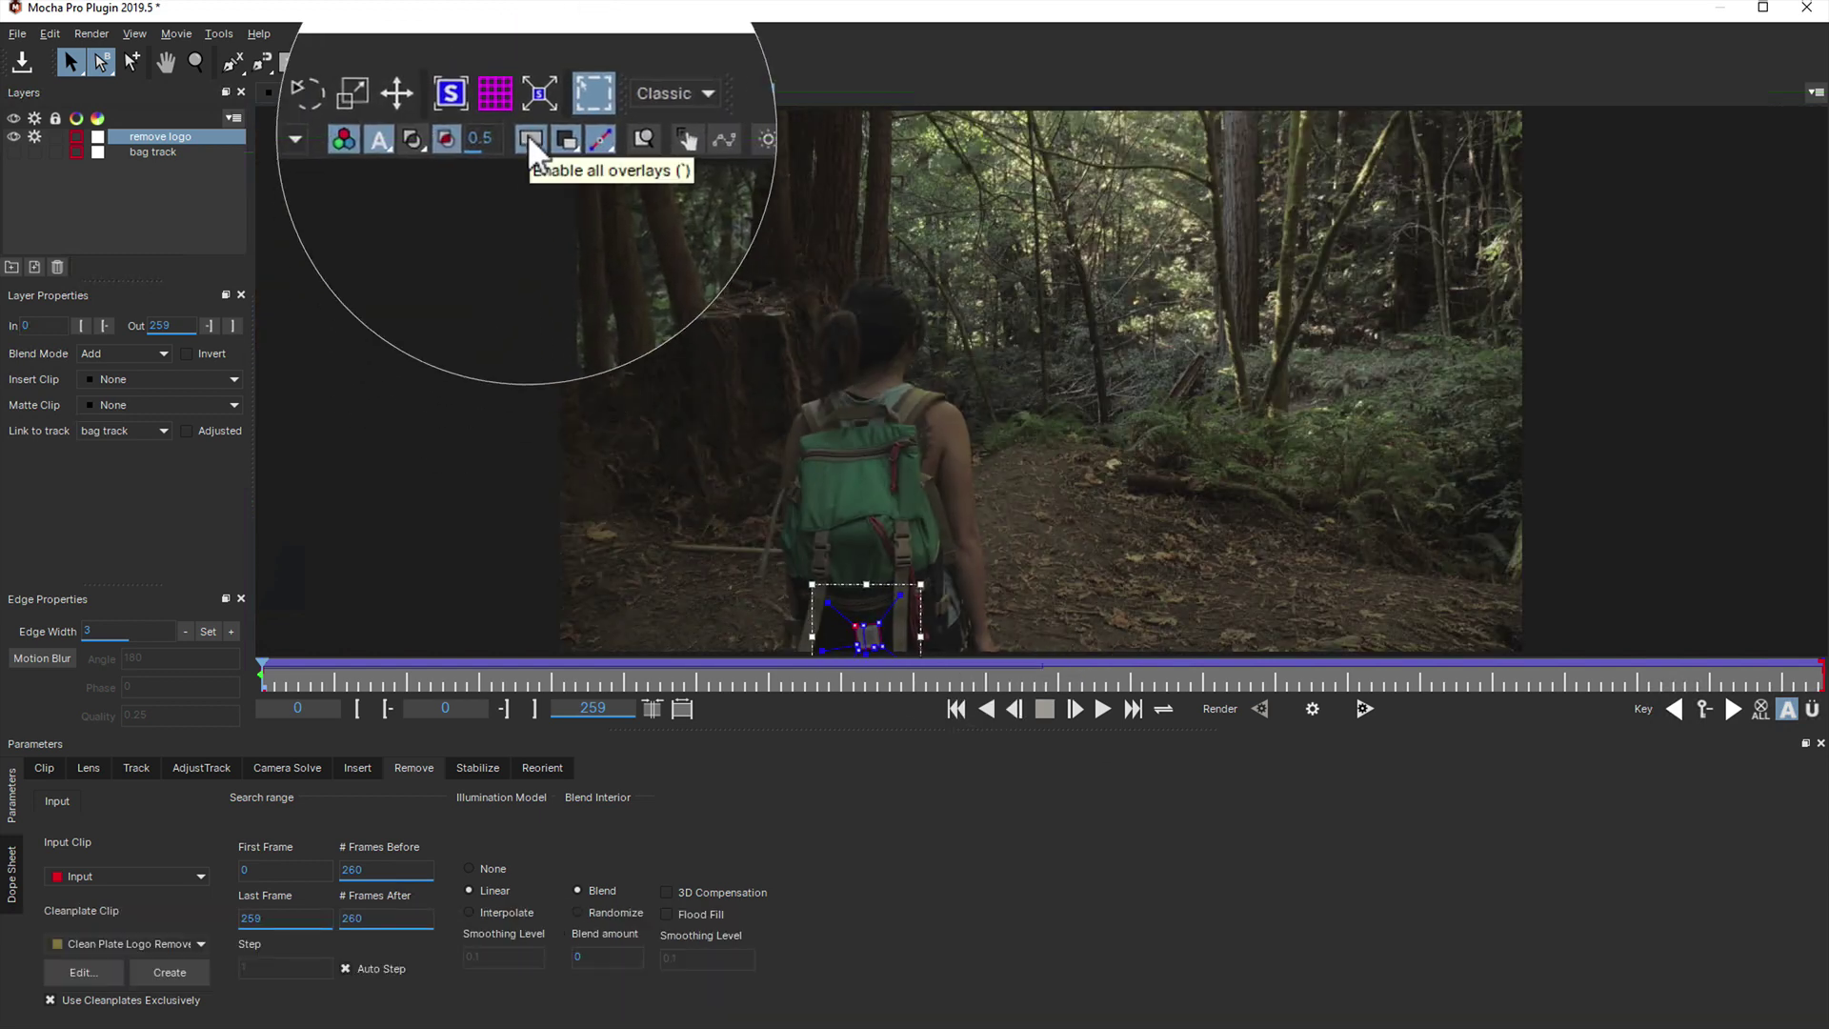
Hide overlays, render the Remove over the opening frames, and close Mocha Pro
{"action": "left_click", "coordinate": [529, 94]}
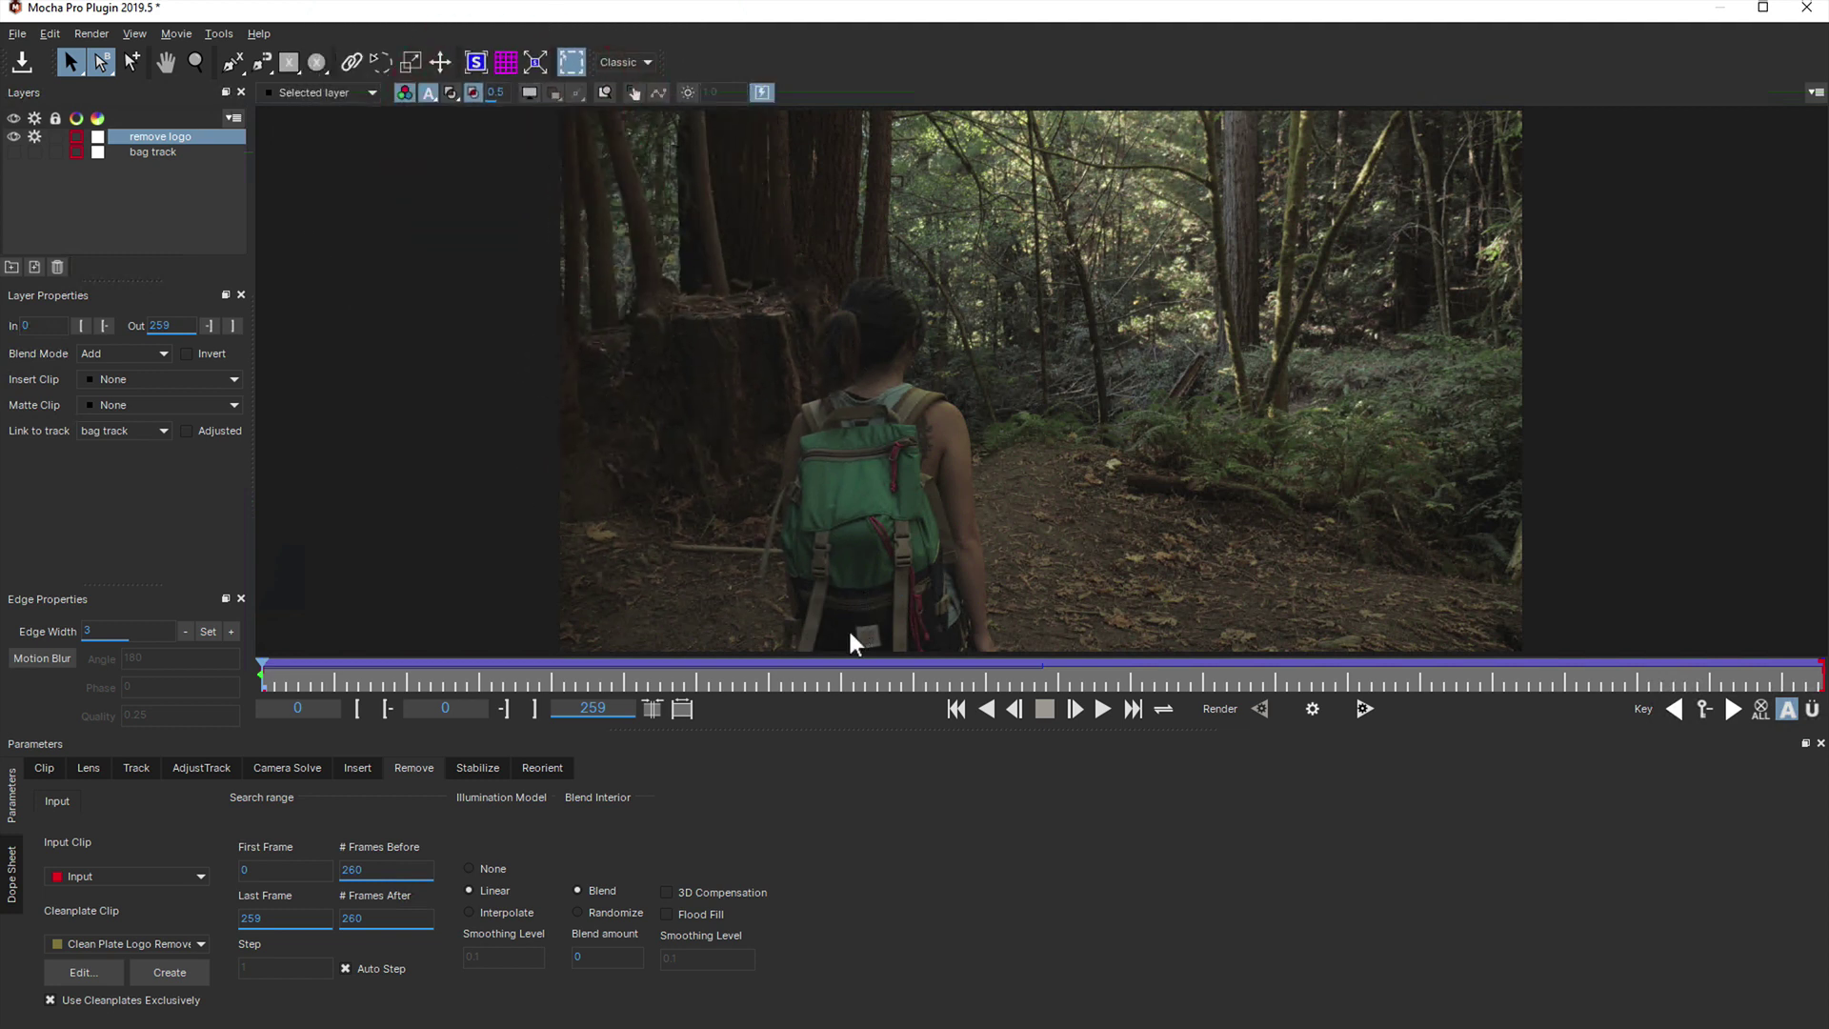
{"action": "left_click", "coordinate": [1365, 707]}
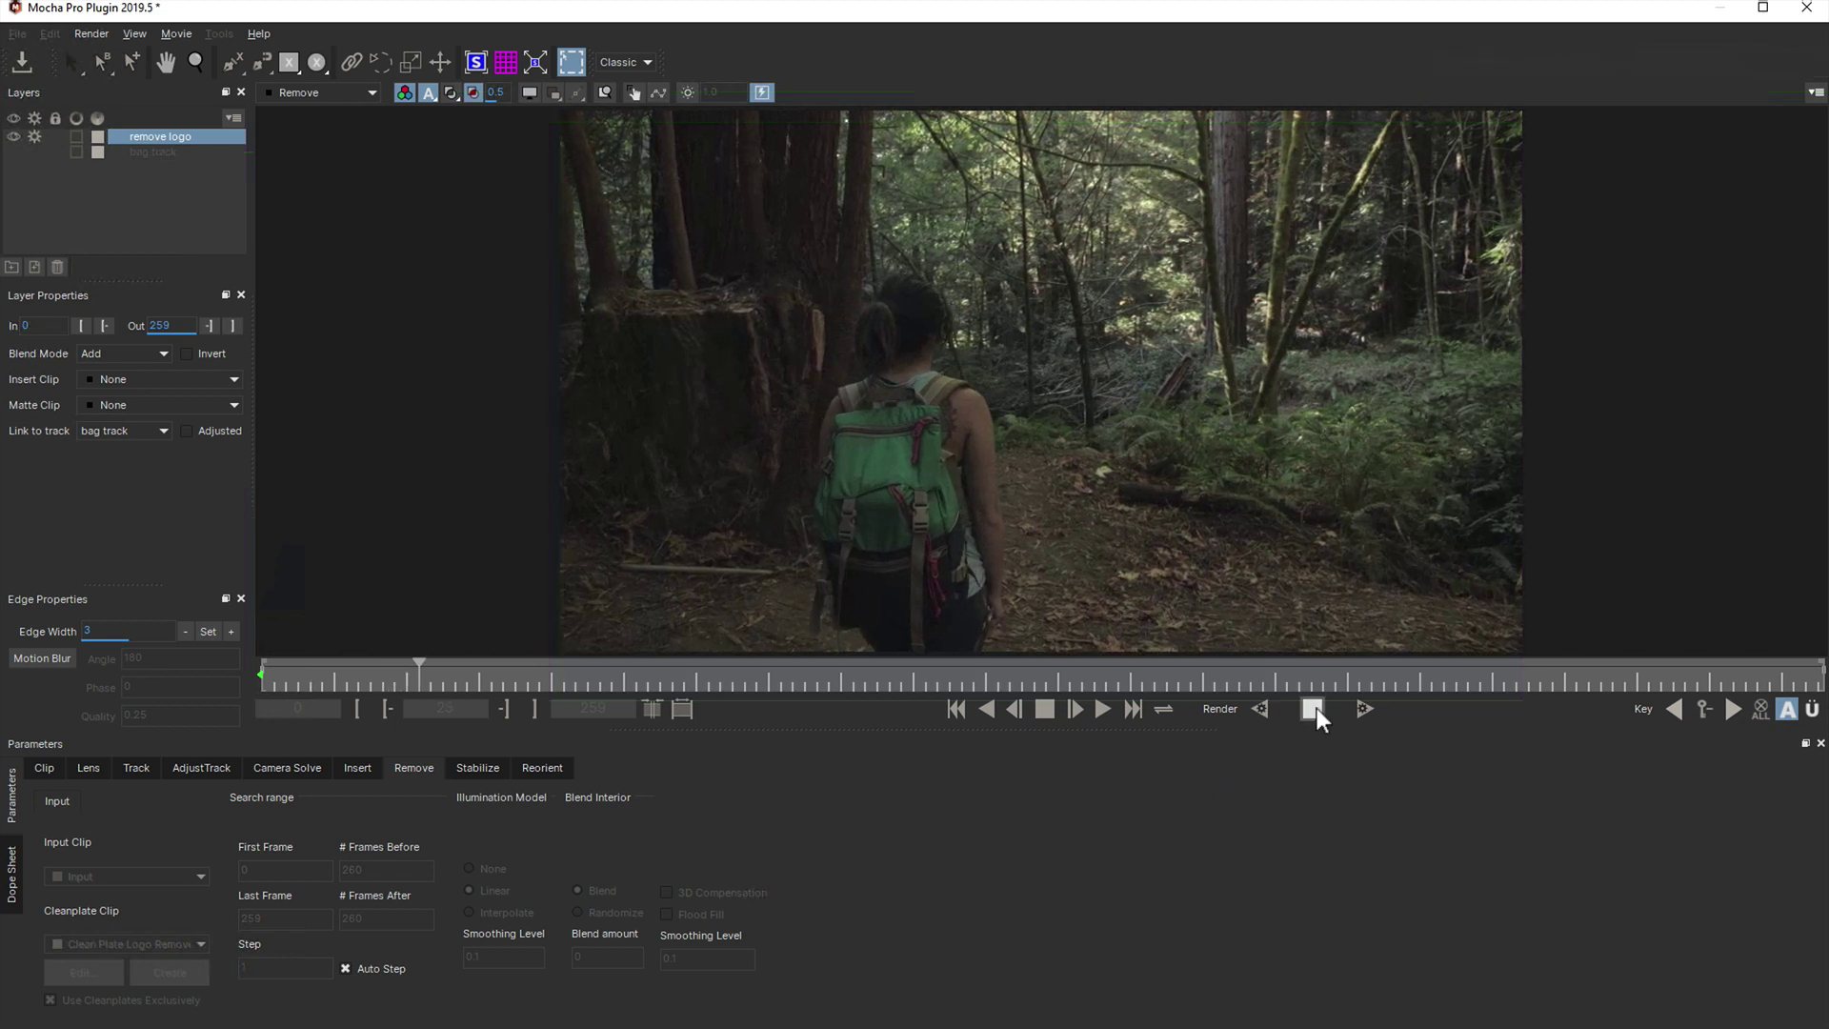
{"action": "left_click", "coordinate": [1312, 707]}
{"action": "left_click", "coordinate": [1807, 6]}
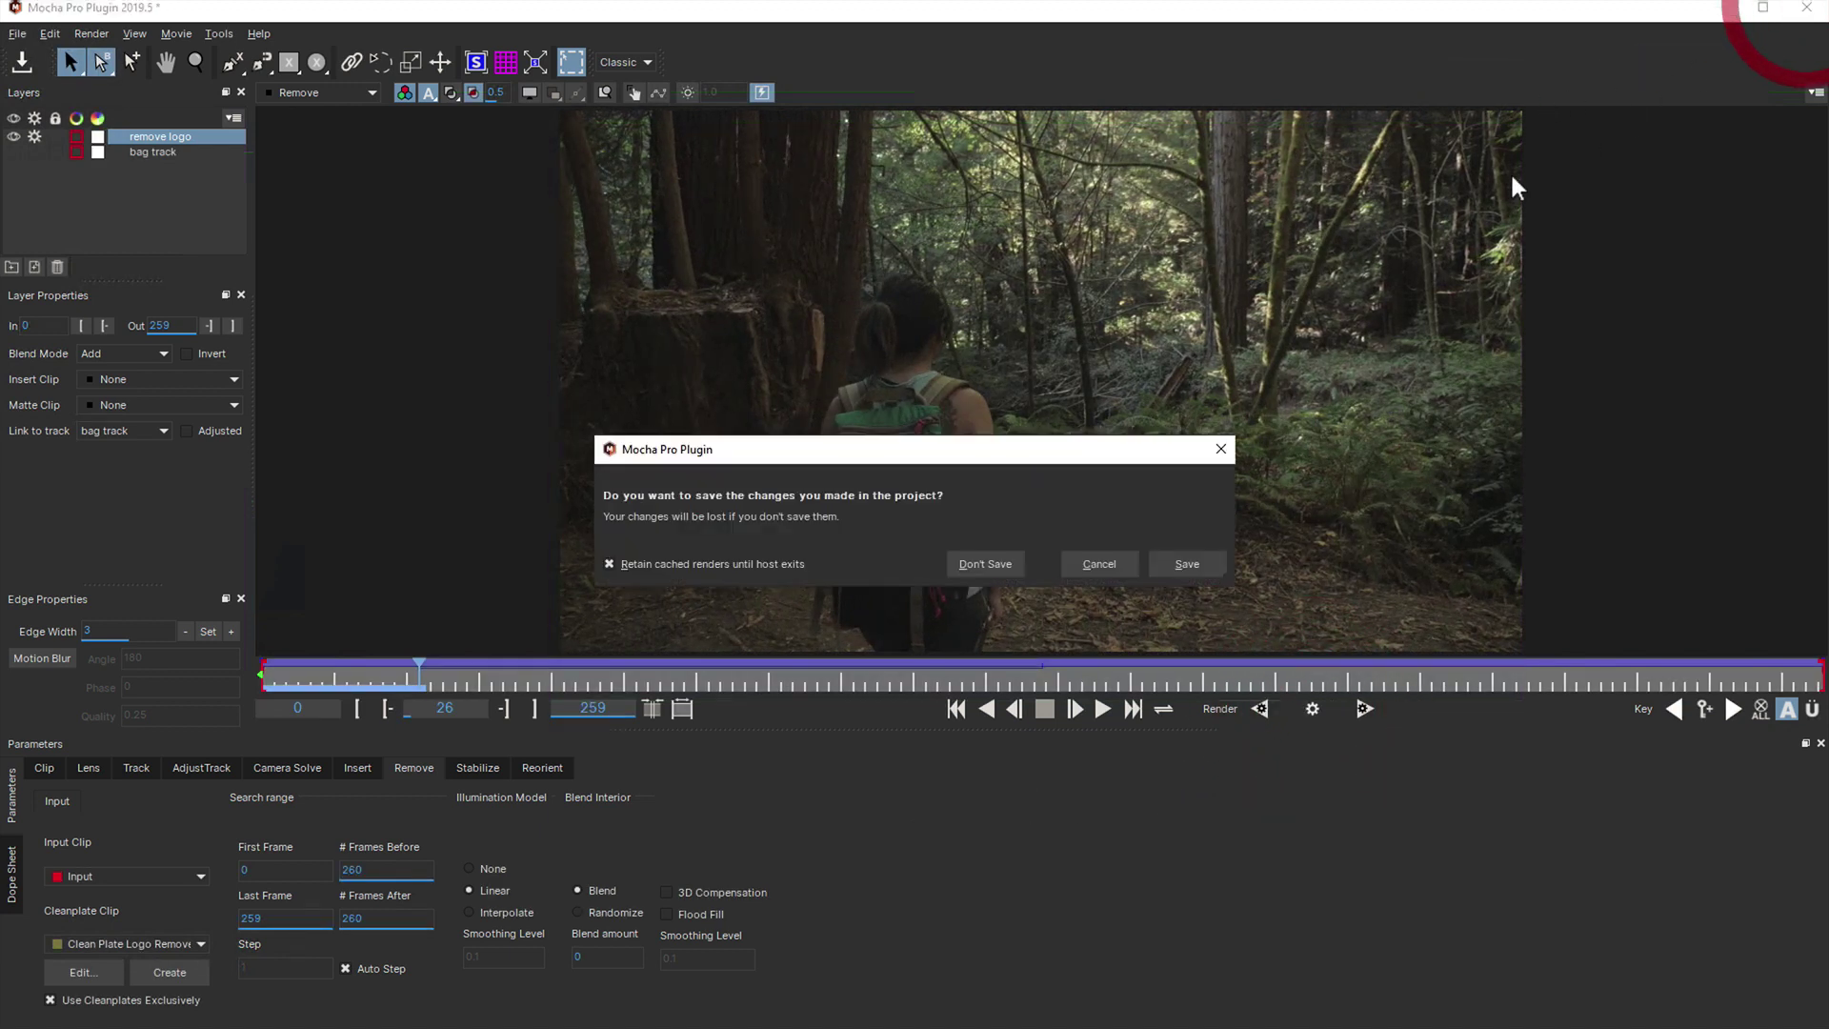
Save the Mocha project and set Module Renders to Remove with Render enabled
{"action": "left_click", "coordinate": [1182, 561]}
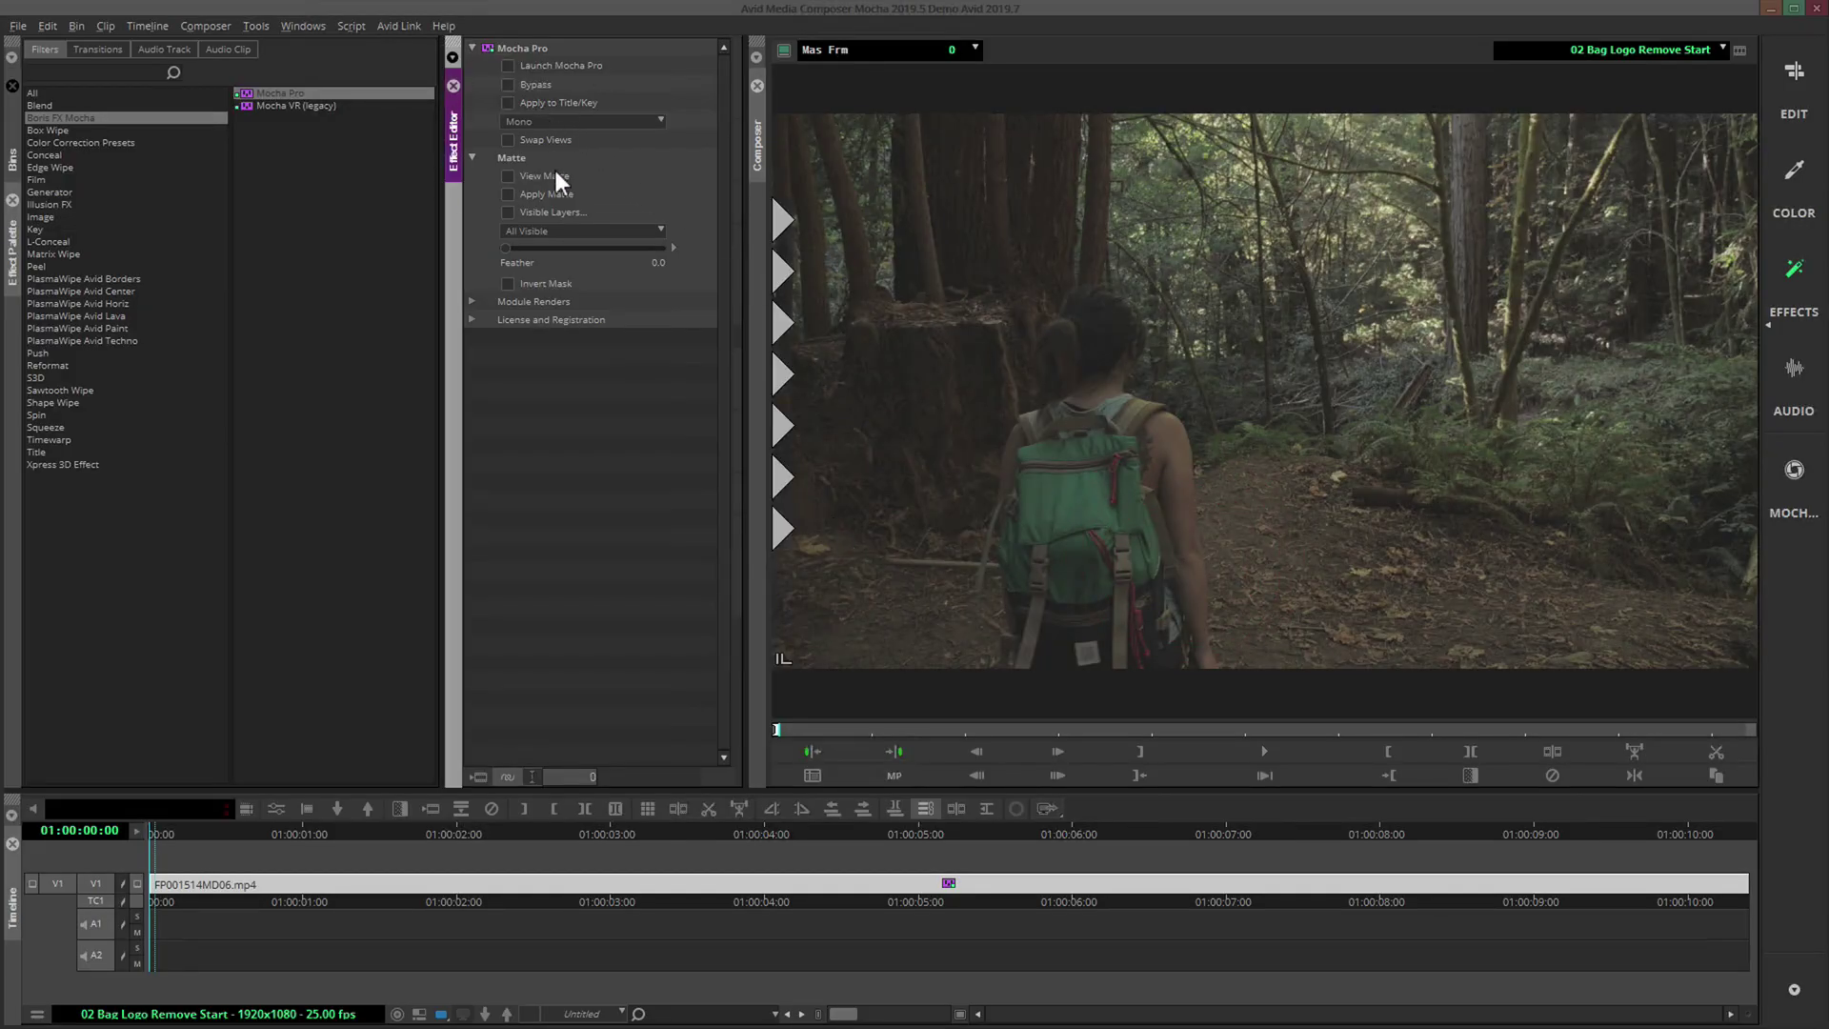
{"action": "left_click", "coordinate": [473, 301]}
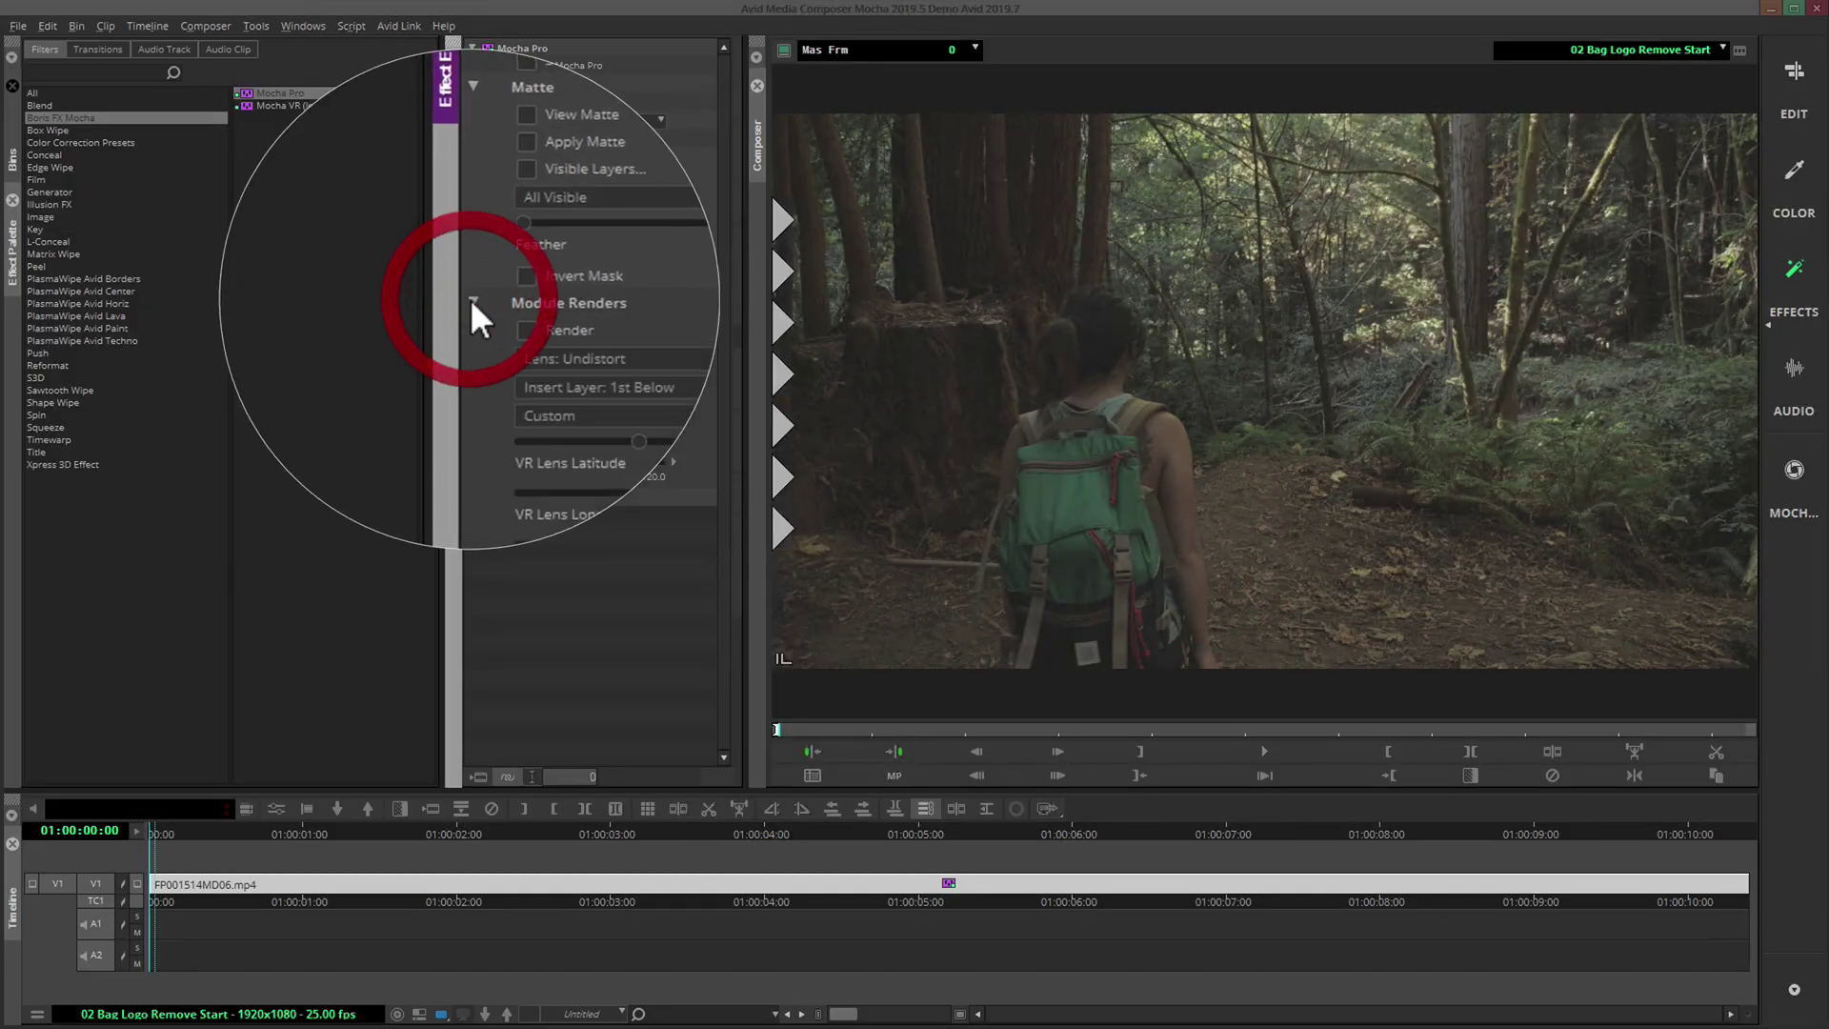
{"action": "left_click", "coordinate": [576, 333]}
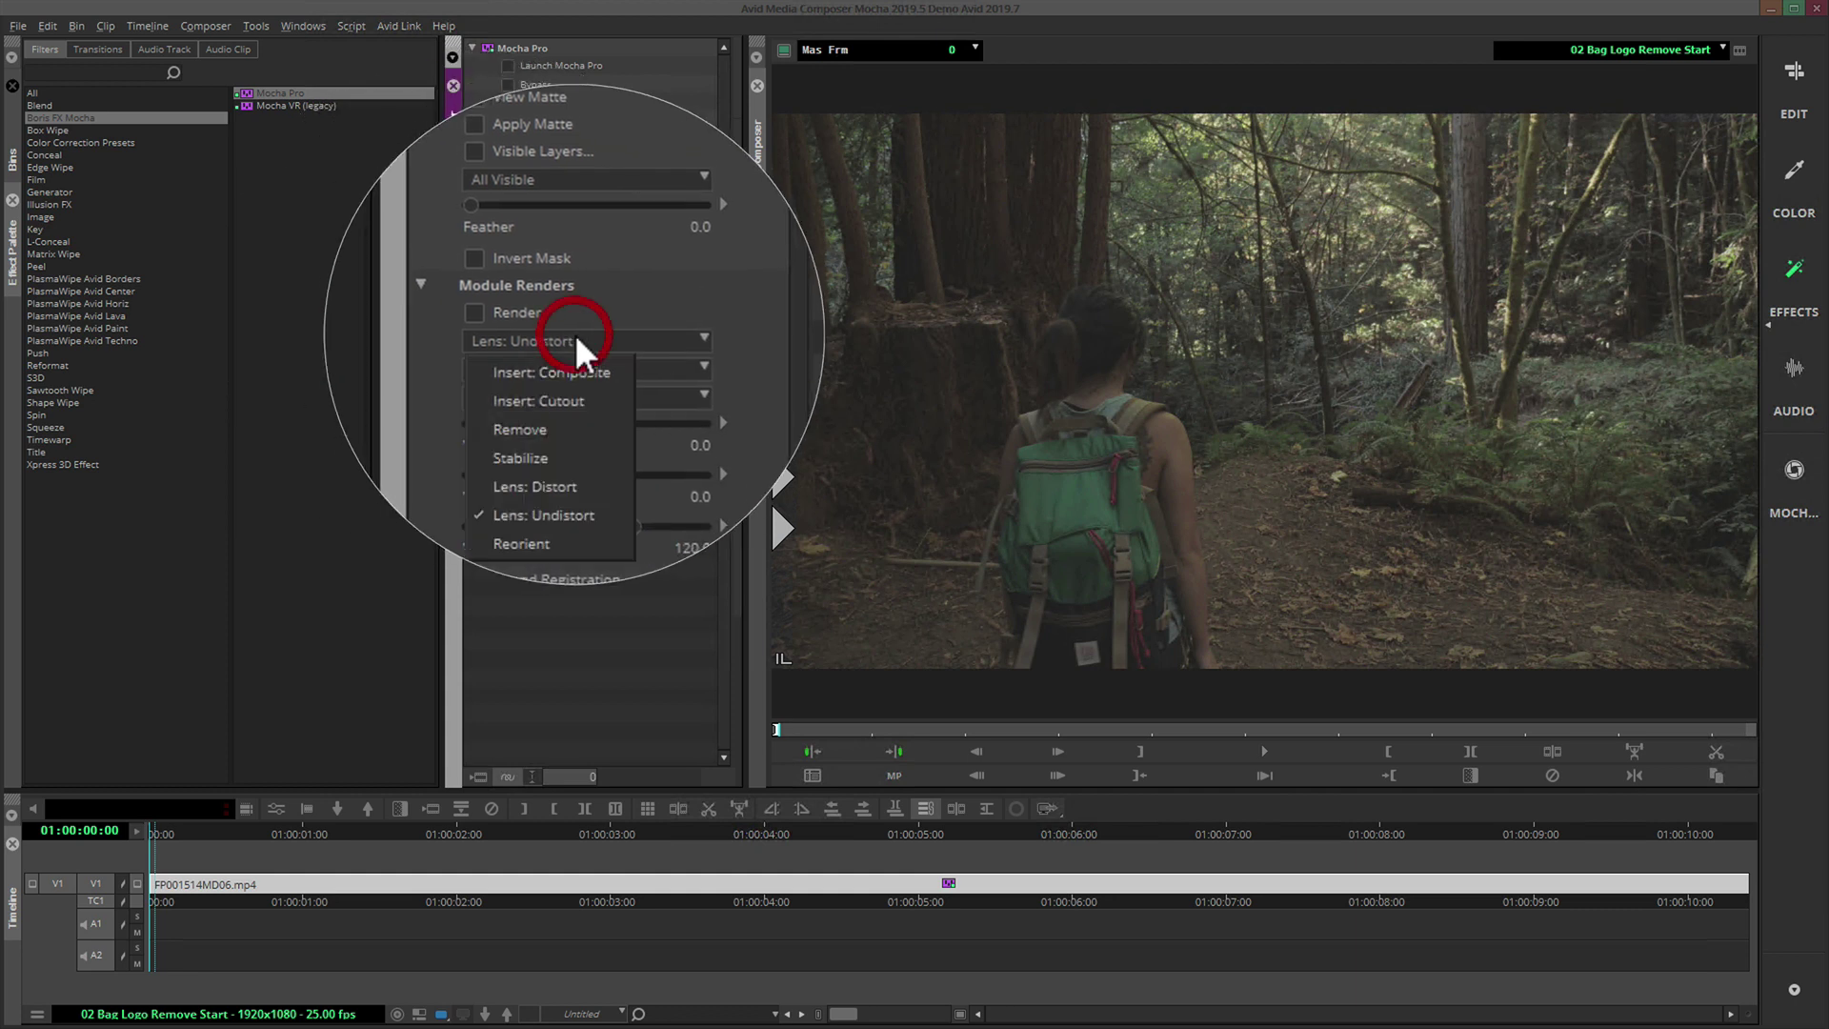
{"action": "left_click", "coordinate": [573, 400]}
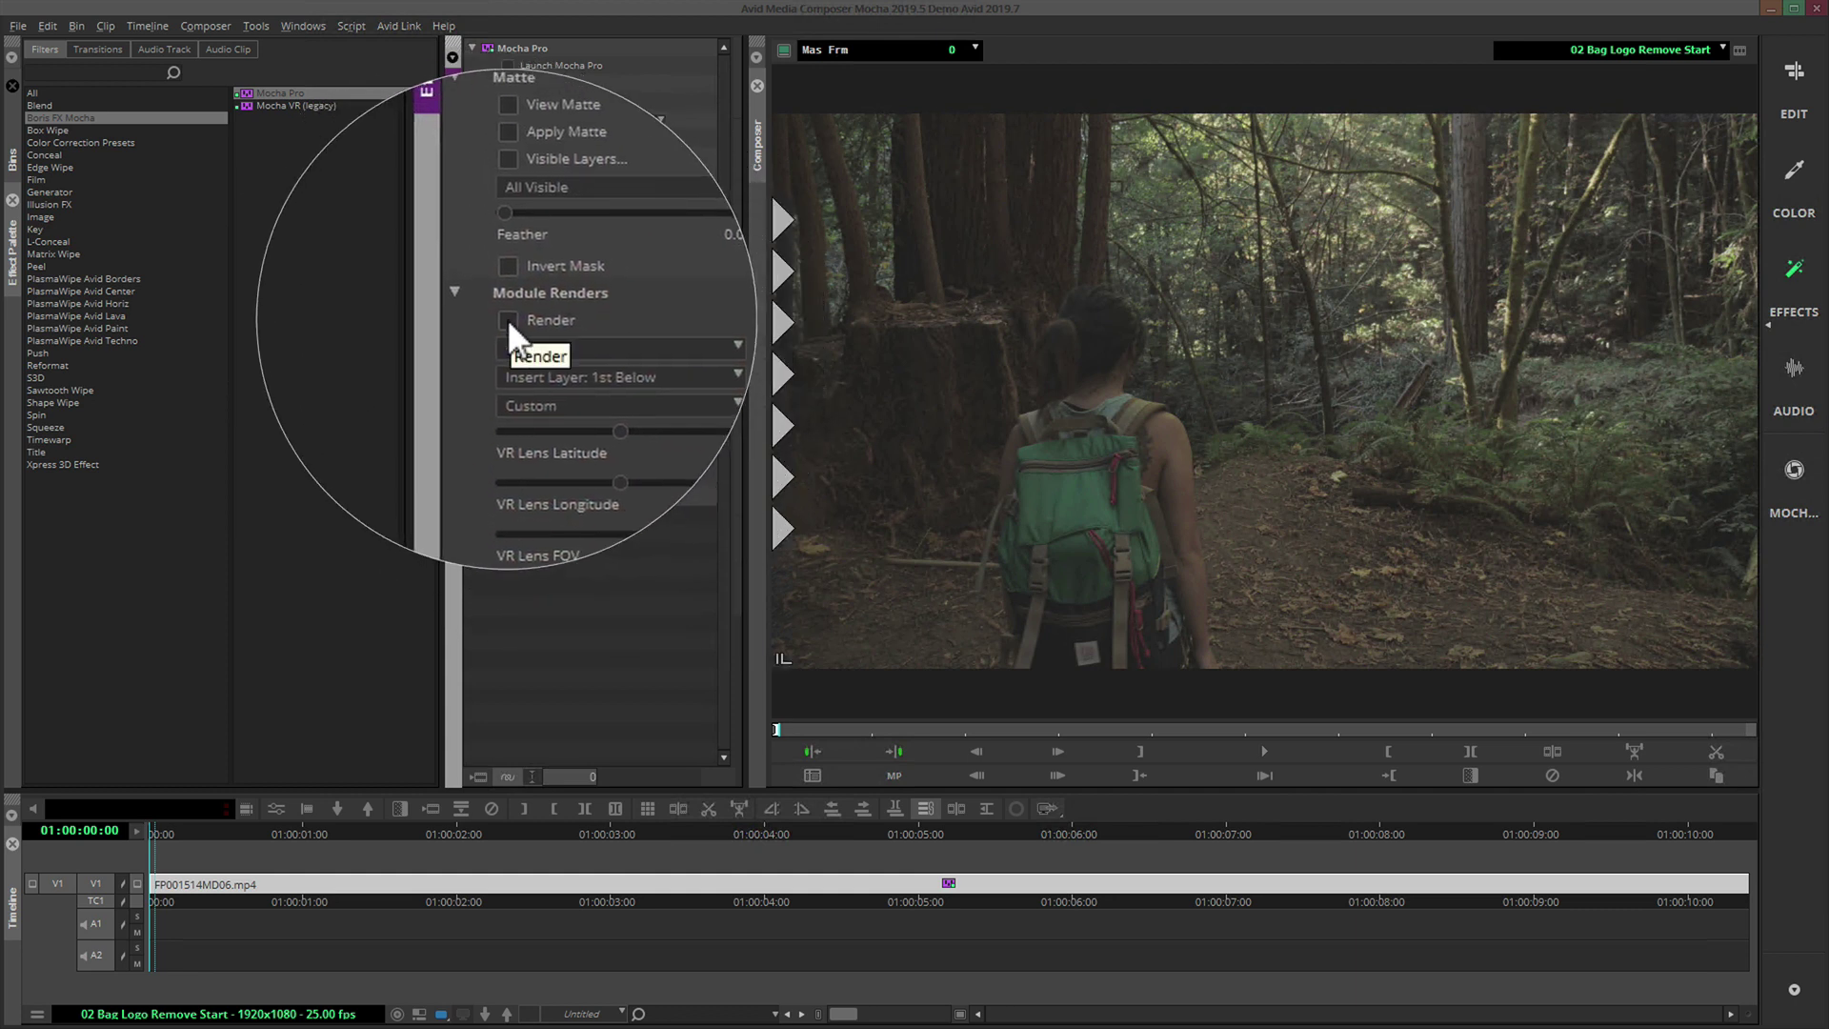
{"action": "left_click", "coordinate": [508, 321]}
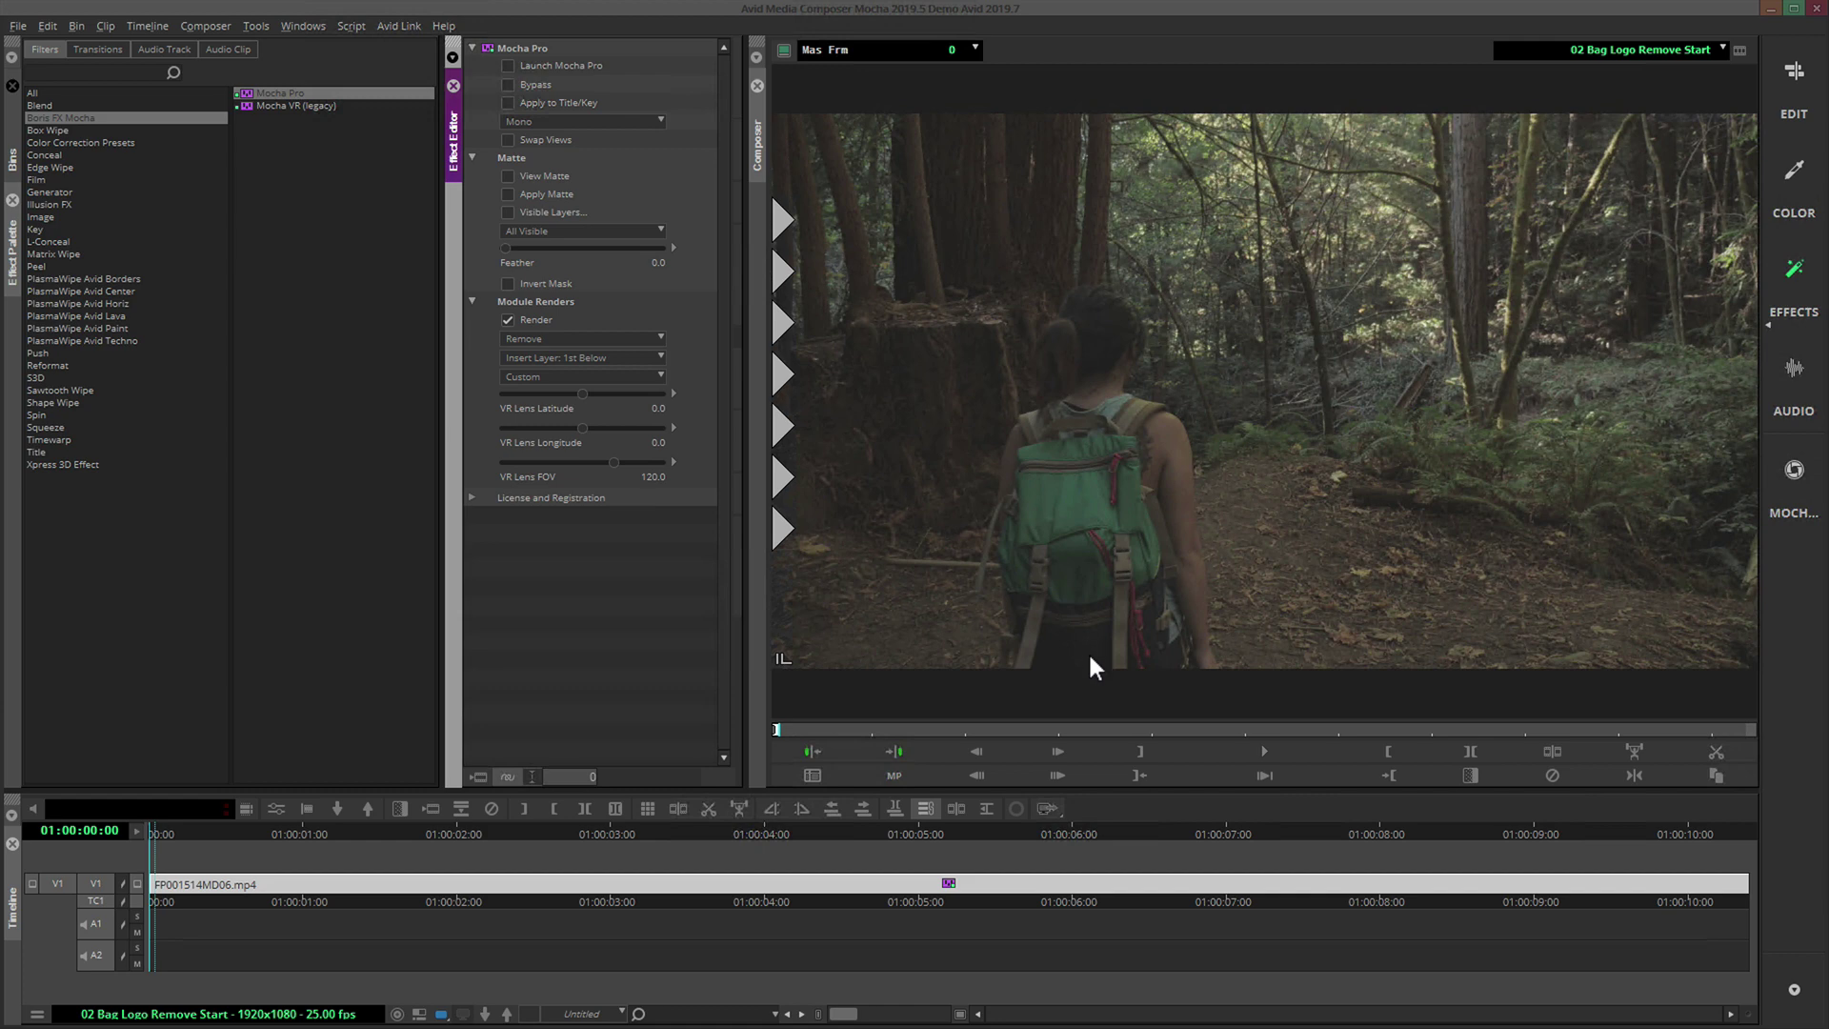
Scrub the clip to check the logo removal, then play it from the start
{"action": "mouse_move", "coordinate": [1144, 728]}
{"action": "left_mouse_down"}
{"action": "mouse_move", "coordinate": [1455, 750]}
{"action": "mouse_move", "coordinate": [1276, 742]}
{"action": "left_mouse_up"}
{"action": "left_click_drag", "start_coordinate": [1062, 732], "coordinate": [744, 724]}
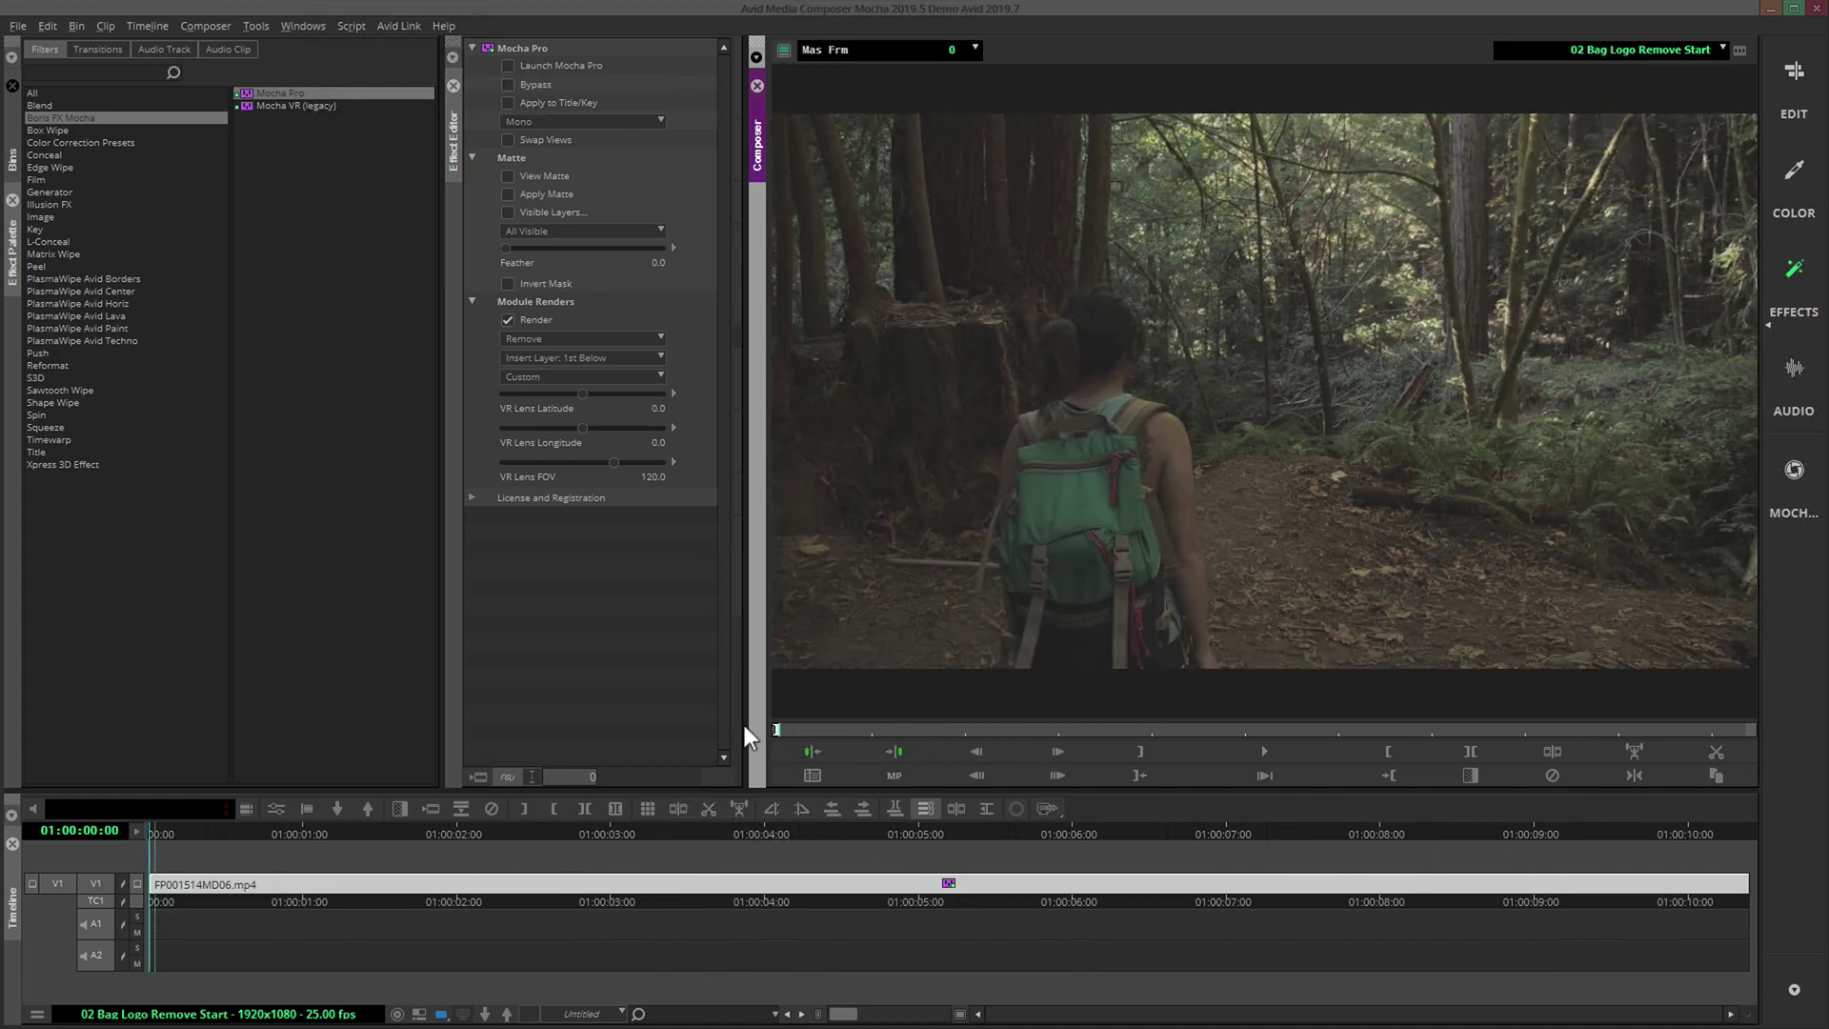
{"action": "left_click", "coordinate": [1271, 745]}
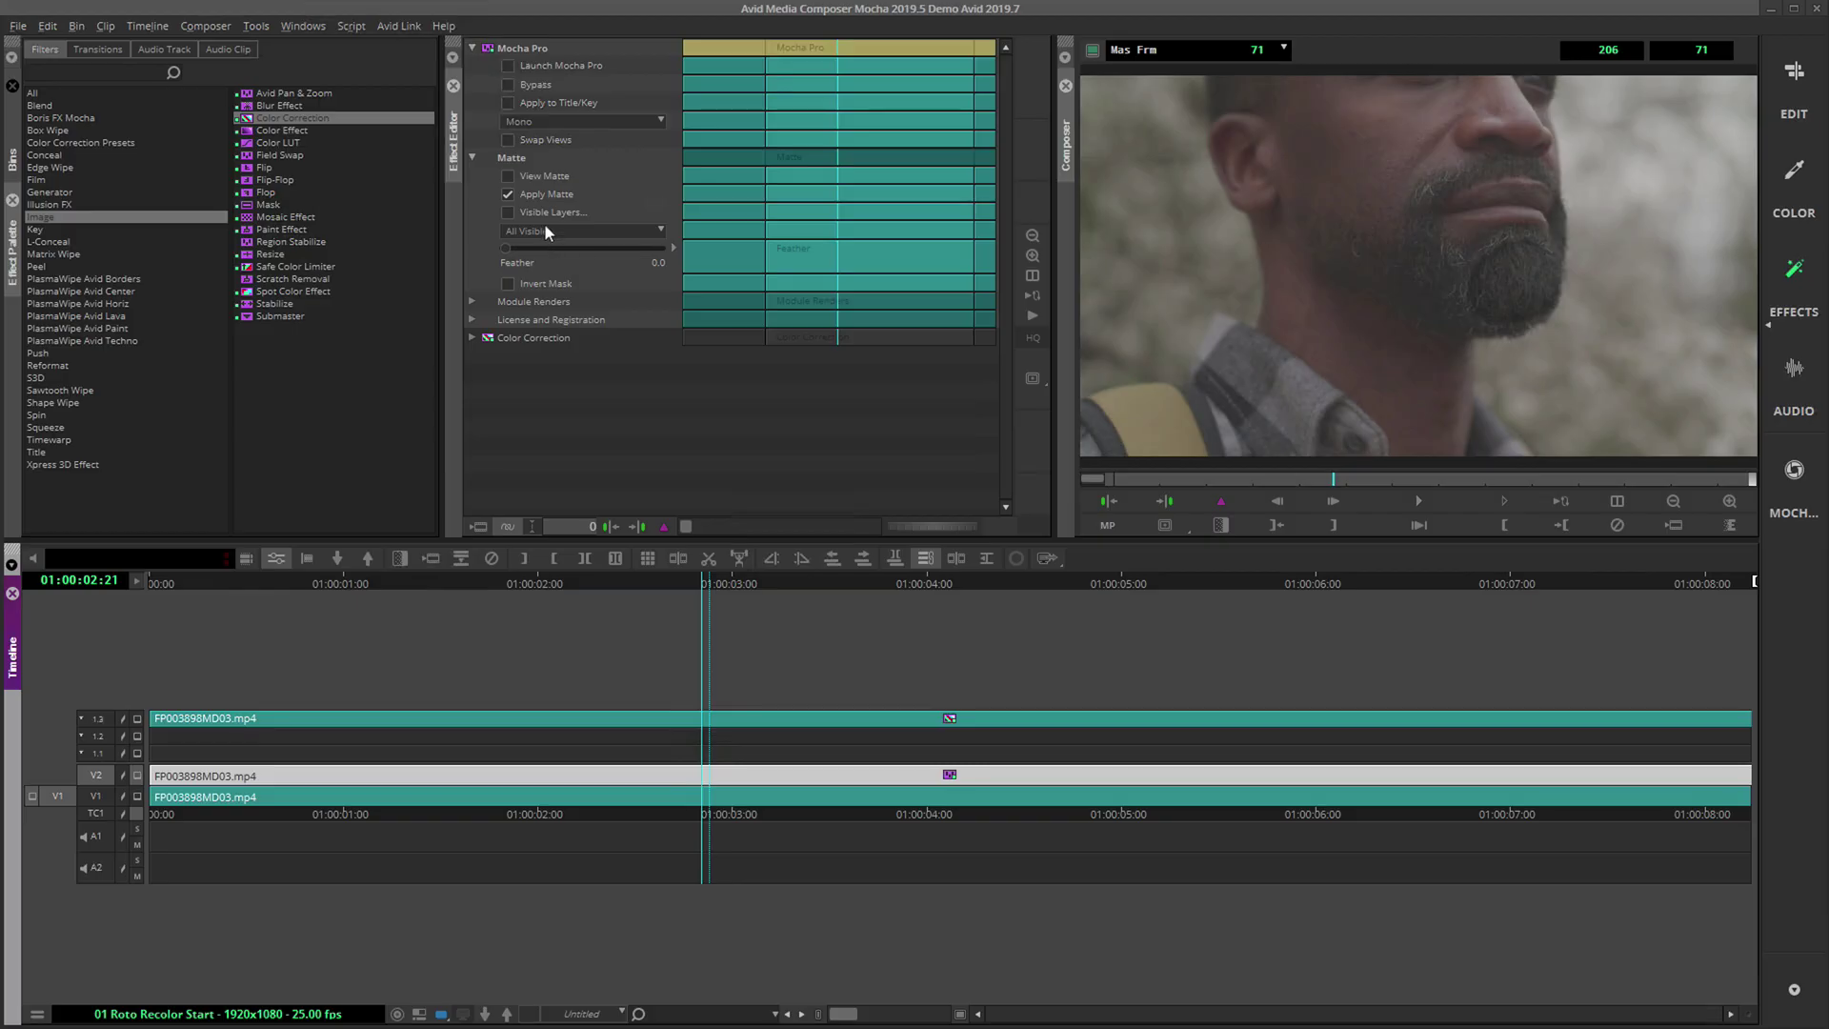
Raise the Mocha effect's matte Feather slider to about 60
{"action": "left_click", "coordinate": [534, 248]}
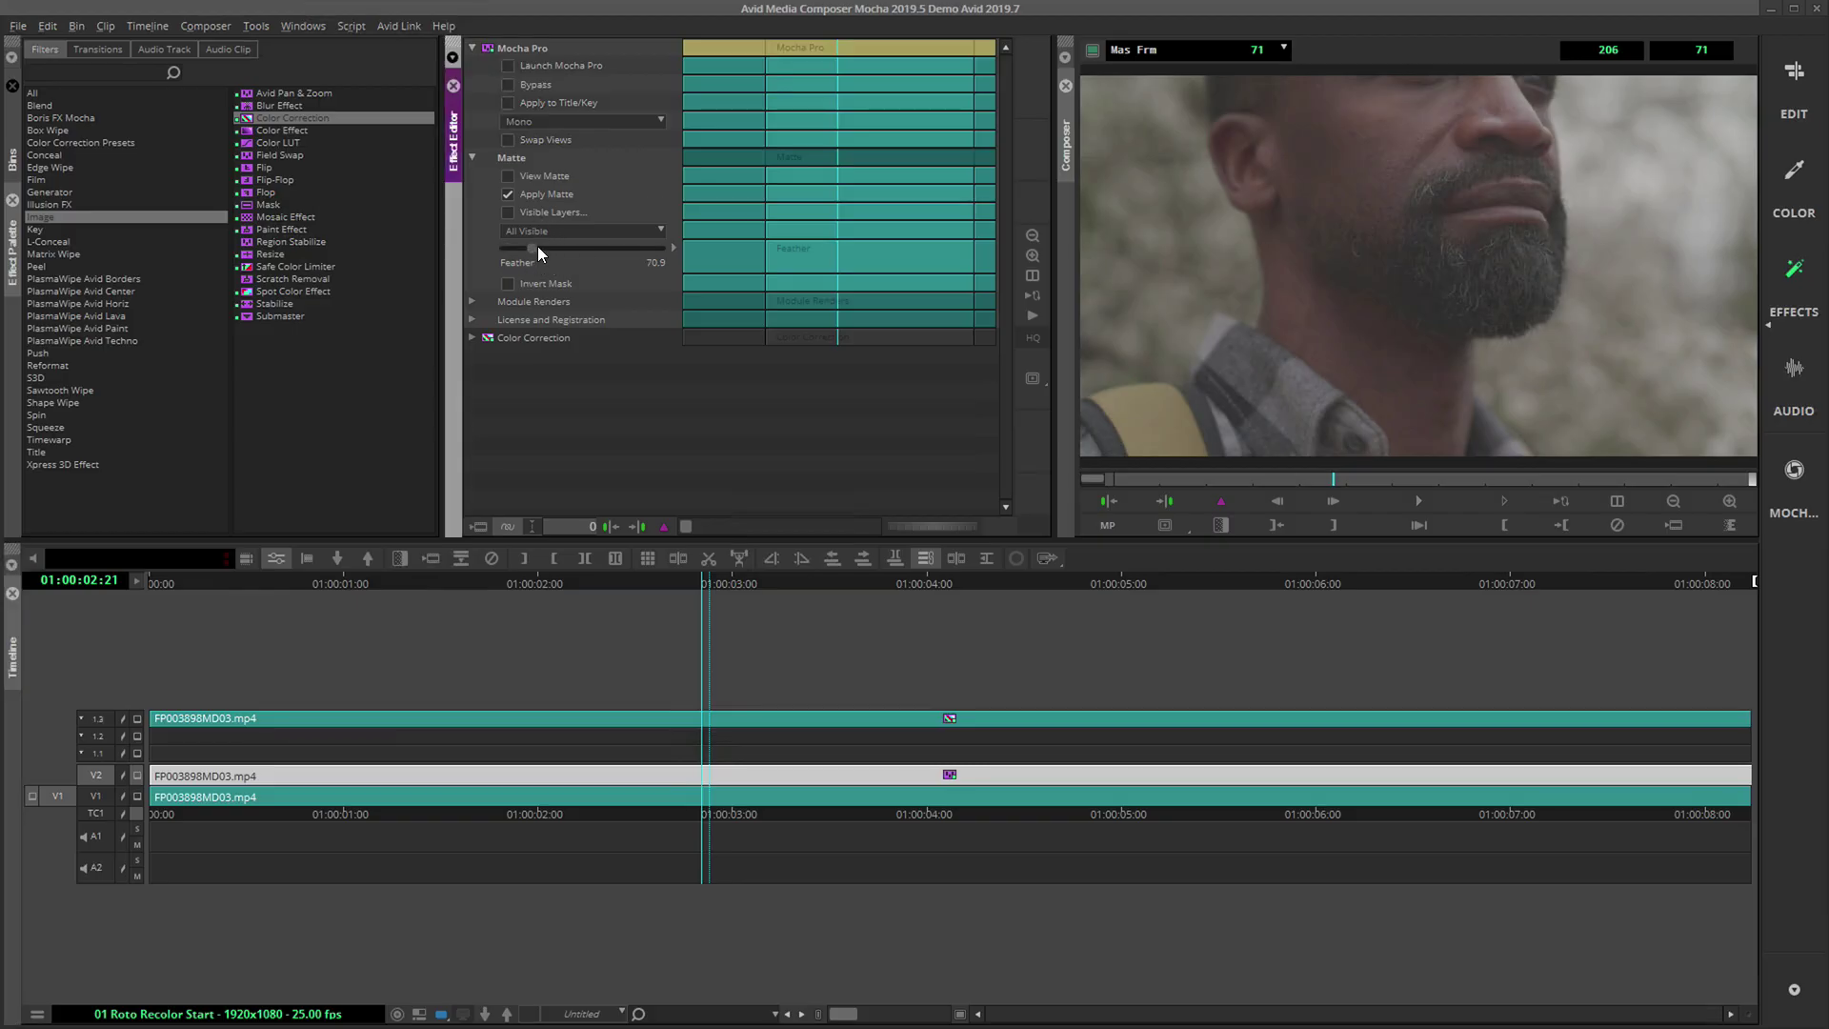